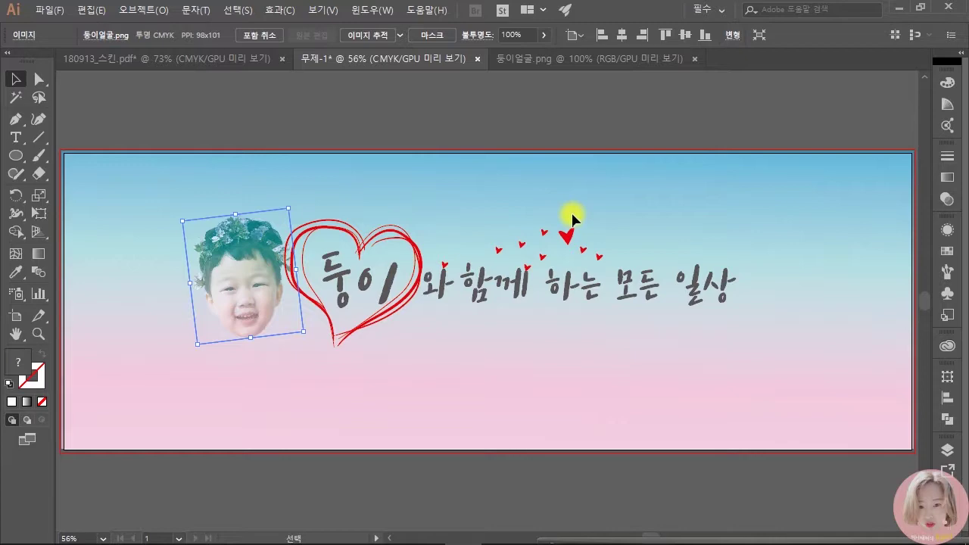
Step: Switch to the 180913_스킨.pdf document and examine its GB logo, 에듀 lettering and the two character images
left_click(185, 59)
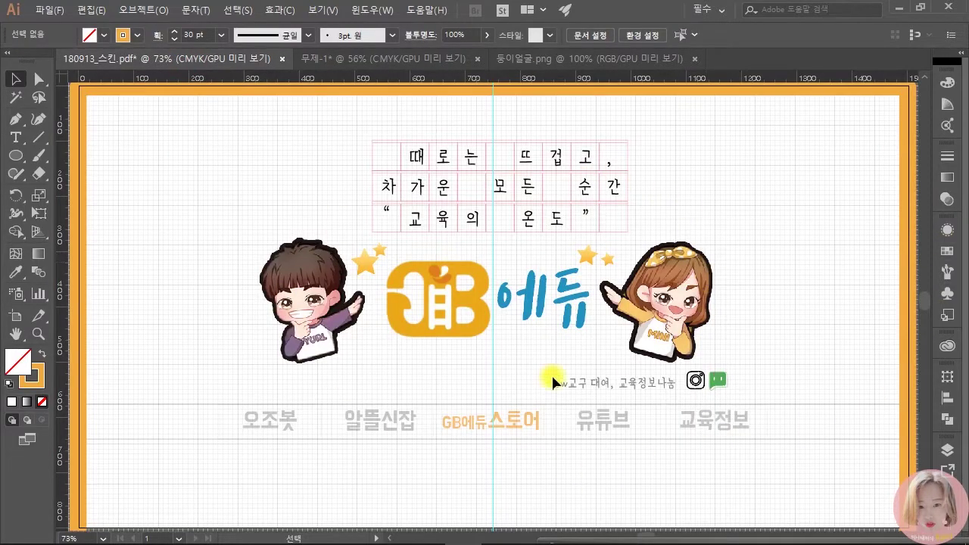
left_click(529, 317)
left_click(454, 318)
left_click(598, 316)
left_click(416, 297)
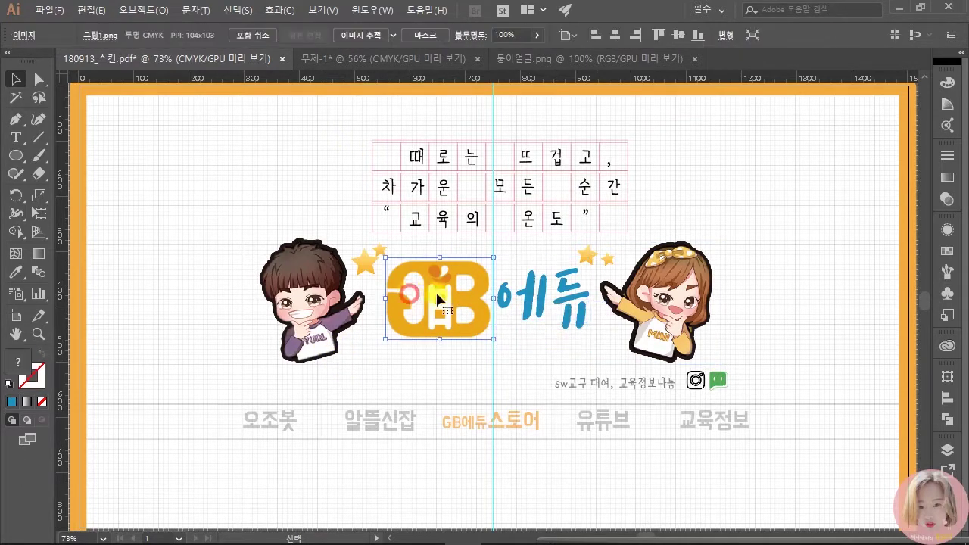
left_click(534, 305)
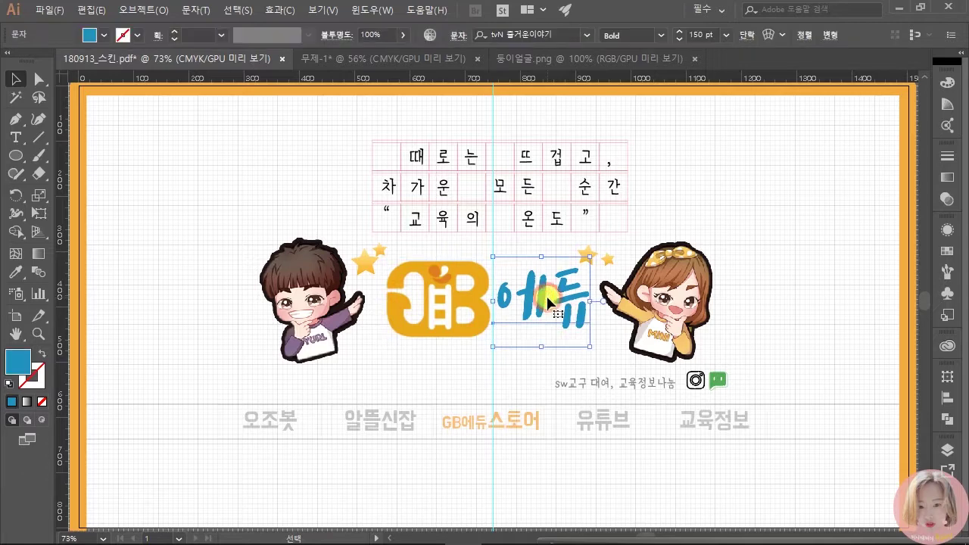
left_click(684, 316)
left_click(346, 307)
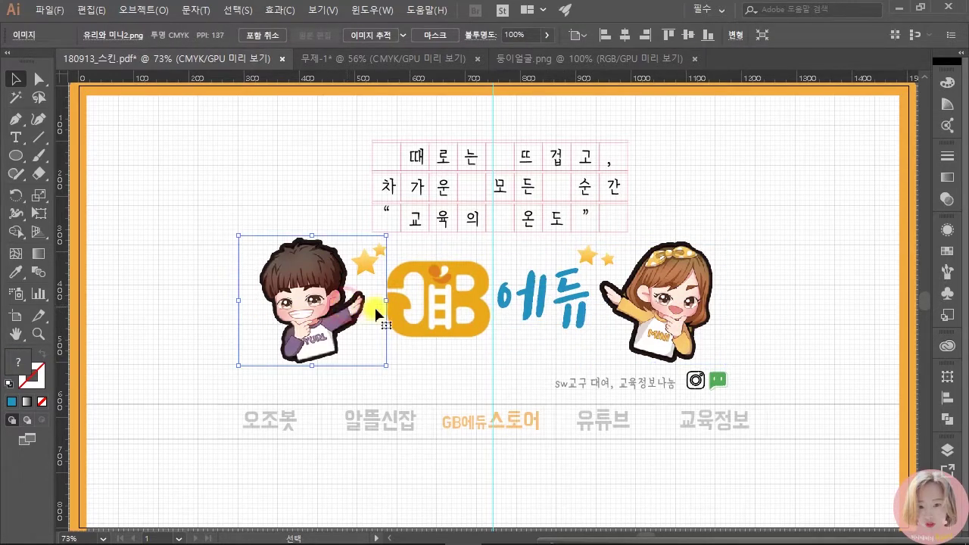
left_click(666, 330)
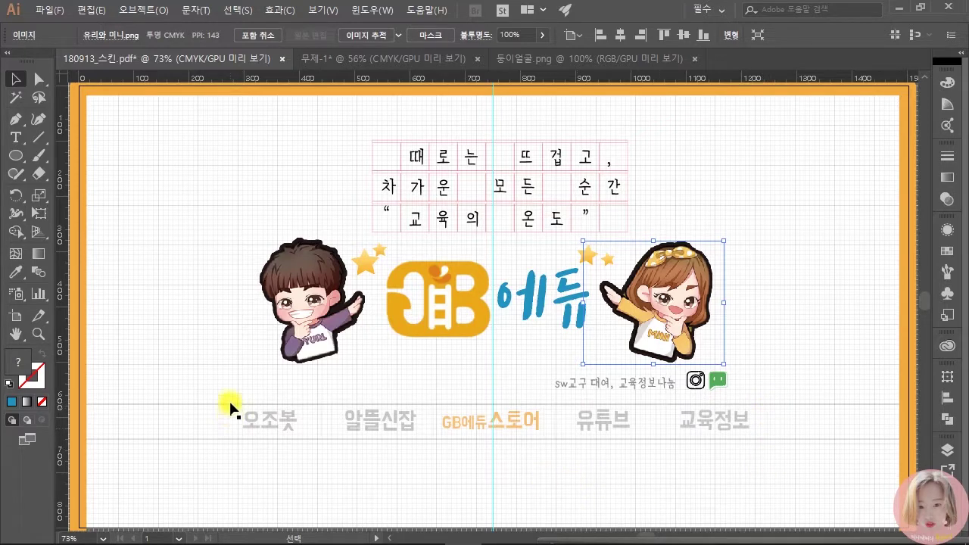
Step: Examine the row of menu labels below the logo, from 오조봇 through 교육정보
left_click(755, 393)
left_click(250, 416)
left_click(379, 410)
left_click(511, 427)
left_click(601, 422)
left_click(728, 428)
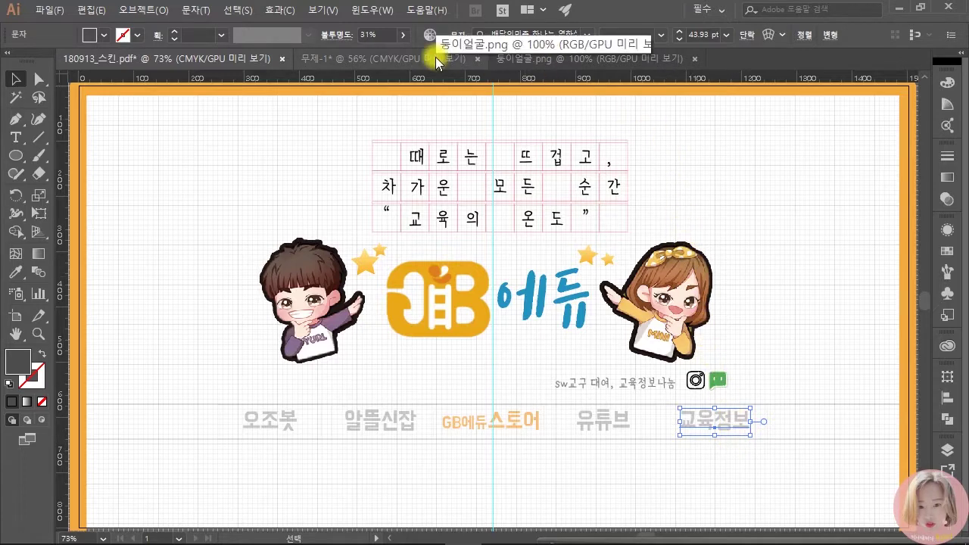
Step: Return to the 무제-1 banner and examine the cut-out child's face image against the gradient background
left_click(396, 64)
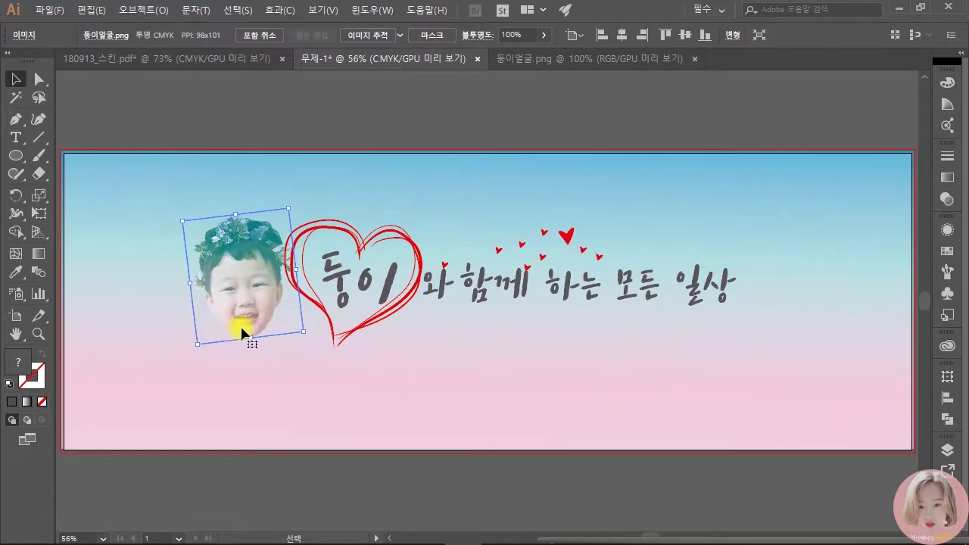
left_click(264, 378)
scroll(244, 371, "up", 3)
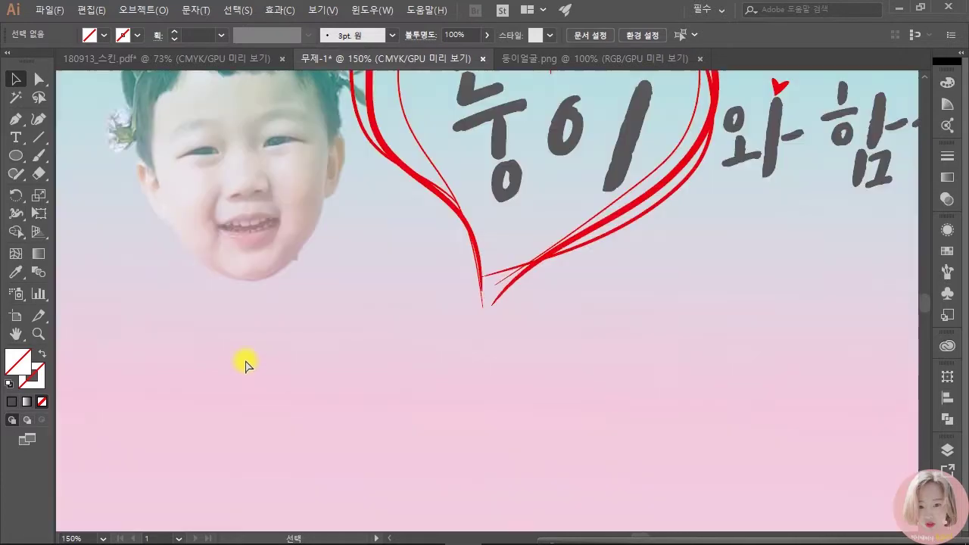
left_click_drag(360, 299, 400, 437)
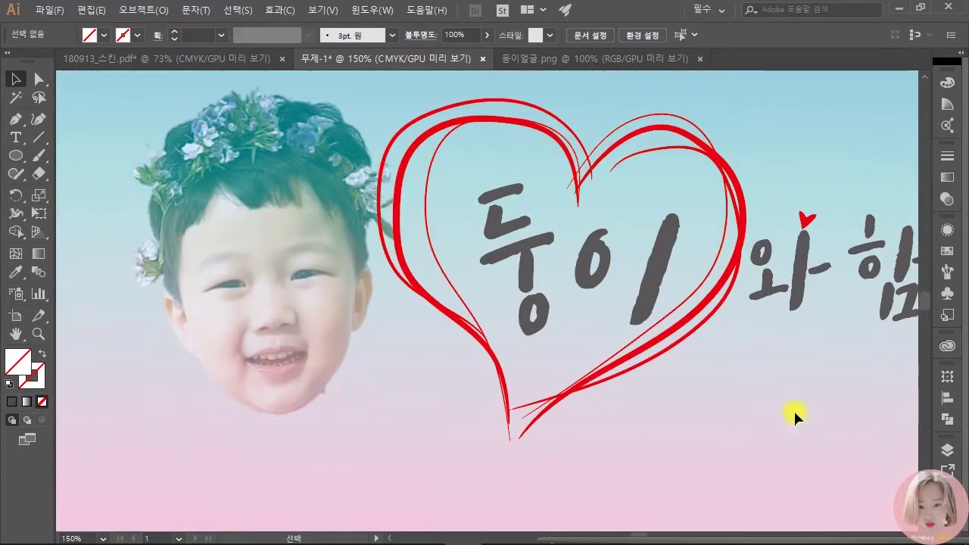
scroll(579, 411, "down", 2)
left_click_drag(784, 412, 631, 406)
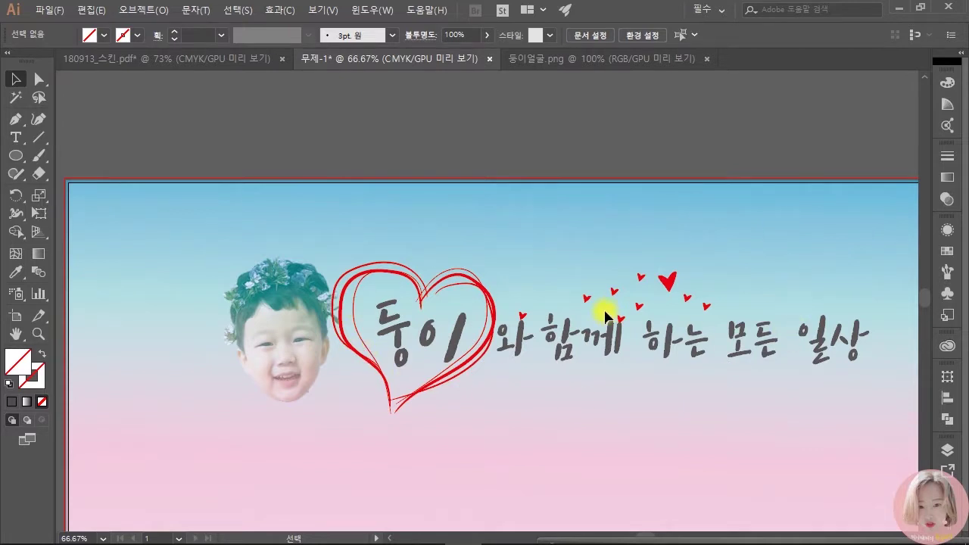
scroll(355, 348, "down", 1)
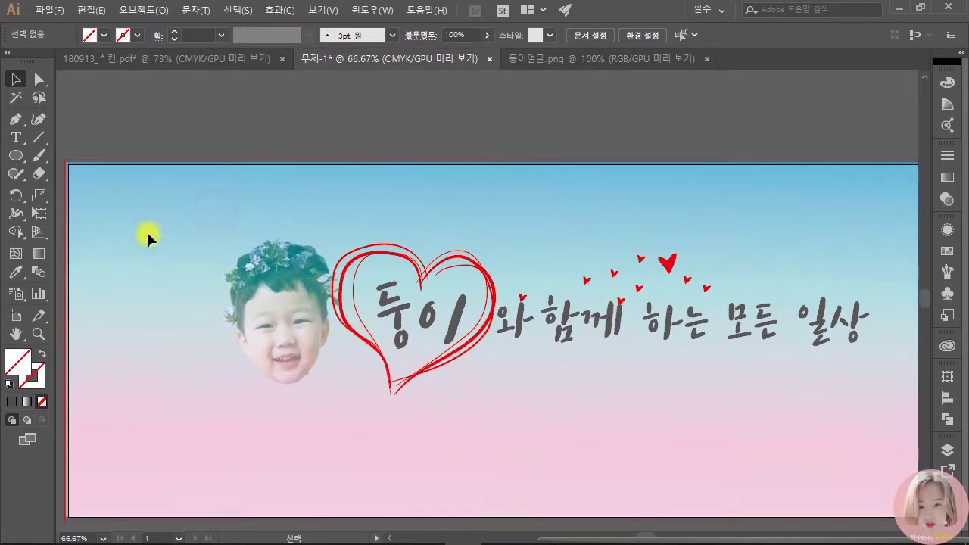
scroll(277, 339, "up", 3)
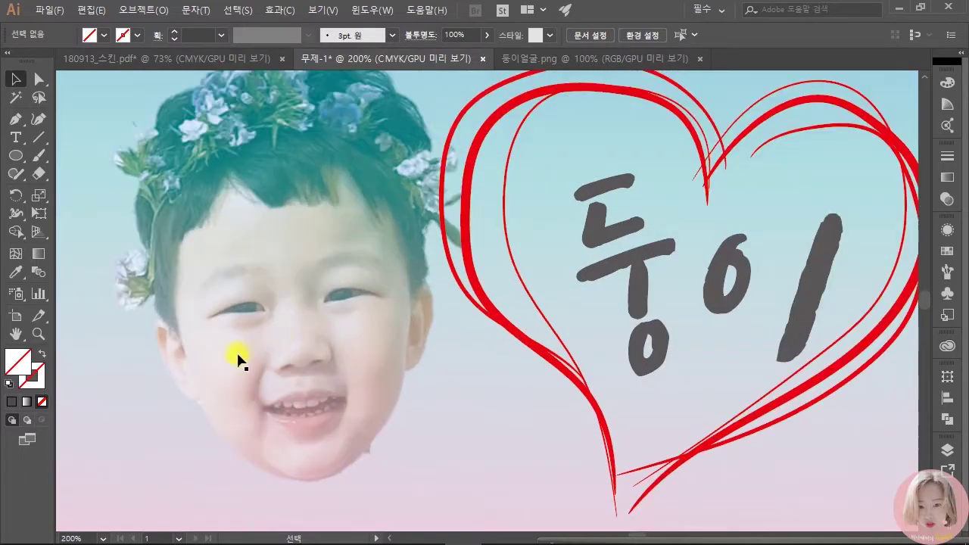
scroll(168, 280, "up", 1)
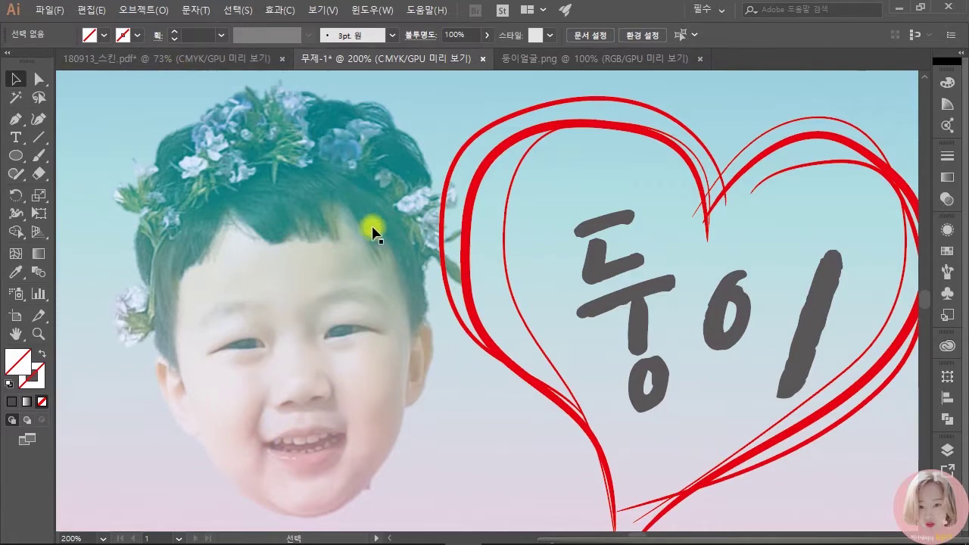
left_click(389, 138)
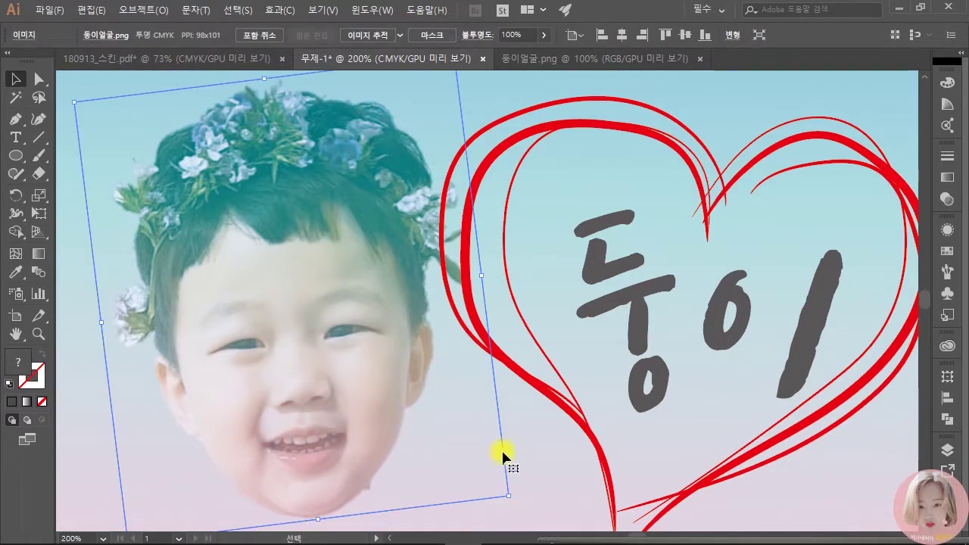
left_click(531, 453)
Step: Examine the banner's hand-drawn heart outline, title lettering and scattered small hearts, ending with the whole artboard in view
left_click_drag(690, 325, 435, 302)
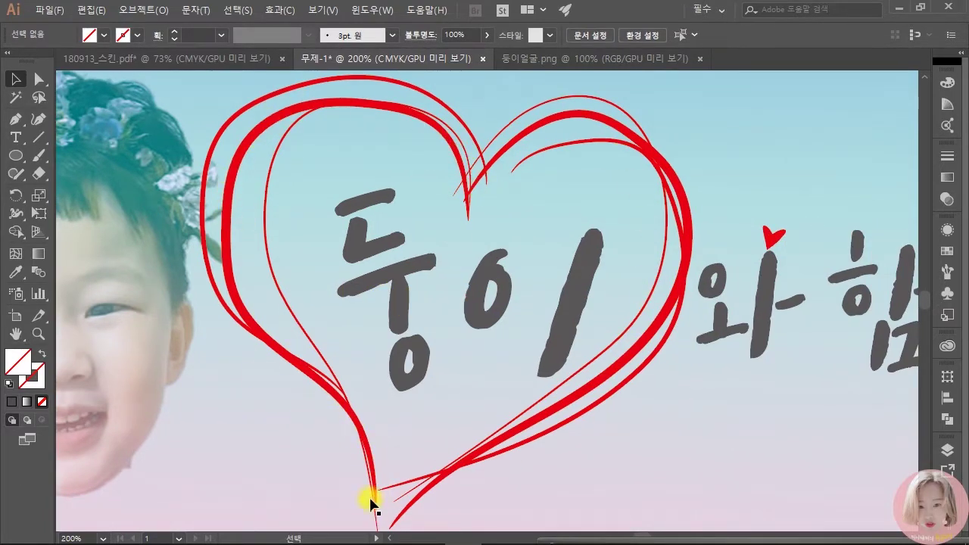
scroll(791, 170, "down", 2)
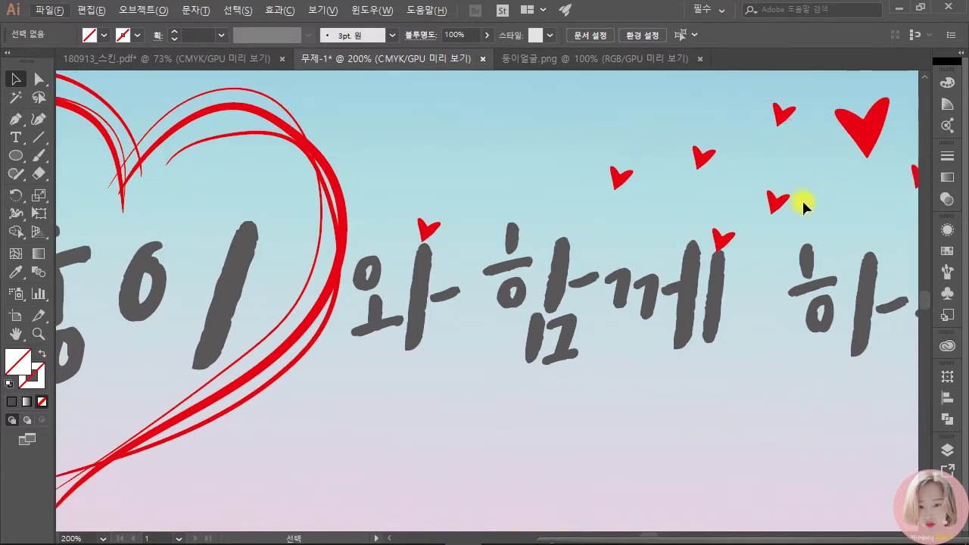
left_click_drag(816, 231, 623, 234)
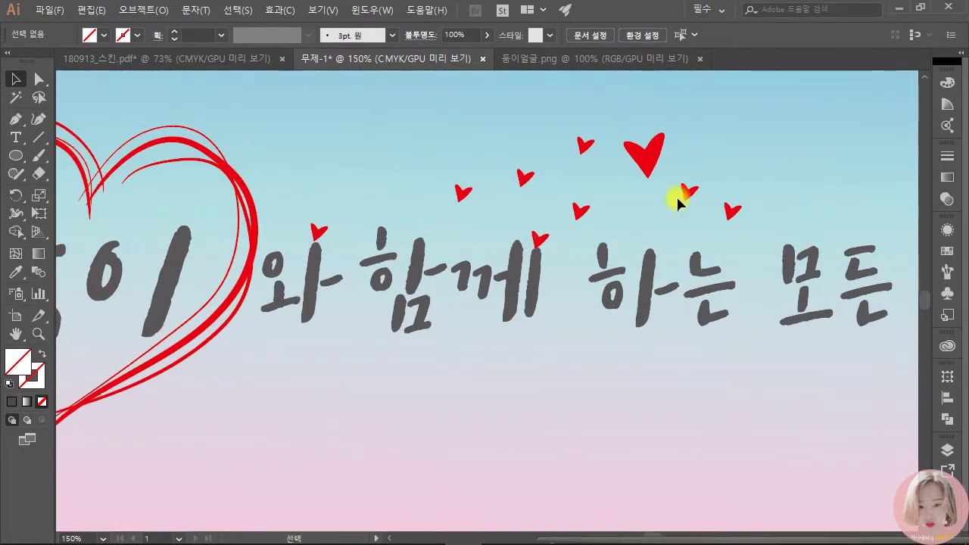
scroll(657, 280, "down", 2)
scroll(657, 280, "down", 1)
scroll(797, 339, "down", 1)
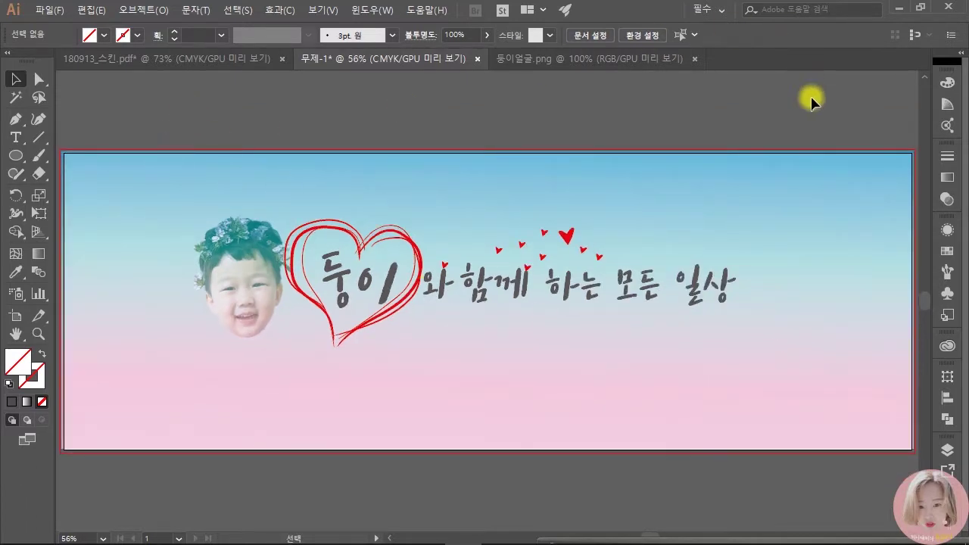
Step: Create a new CMYK document 2000 px wide and 800 px high
key("ctrl+n")
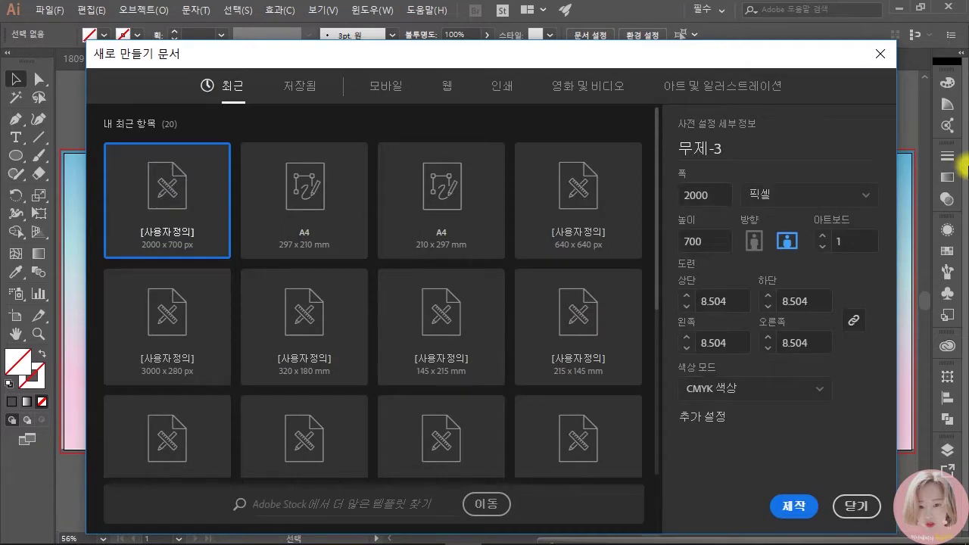
left_click(724, 189)
left_click(703, 241)
left_click(722, 193)
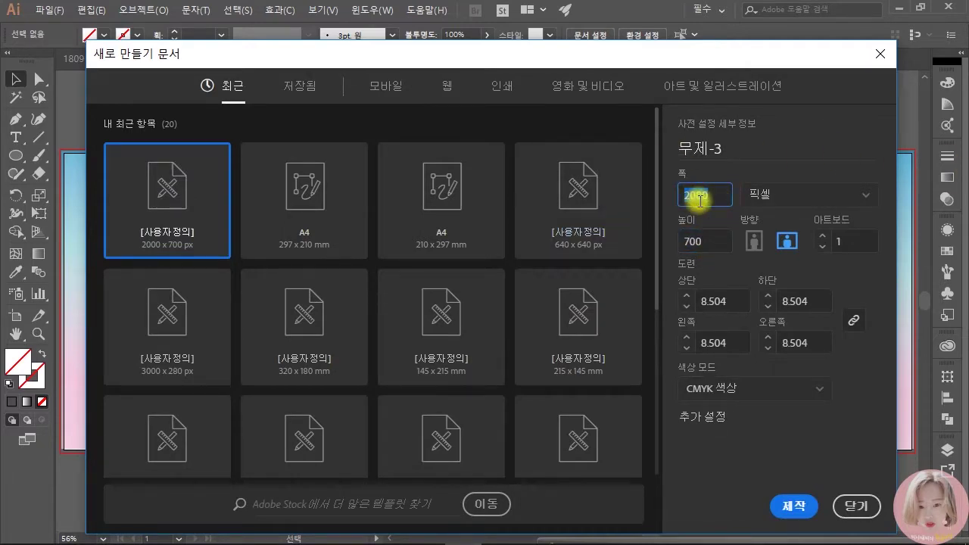
left_click(731, 195)
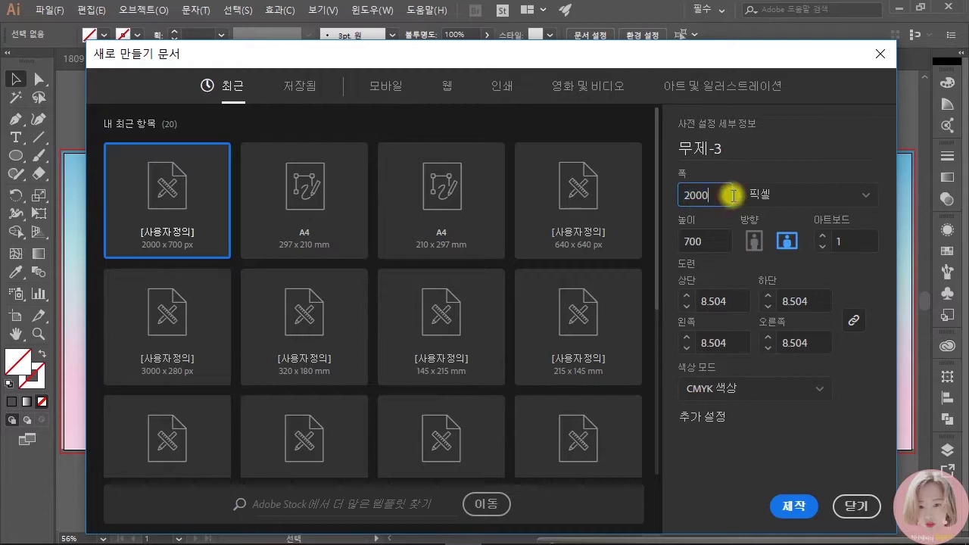
left_click(719, 243)
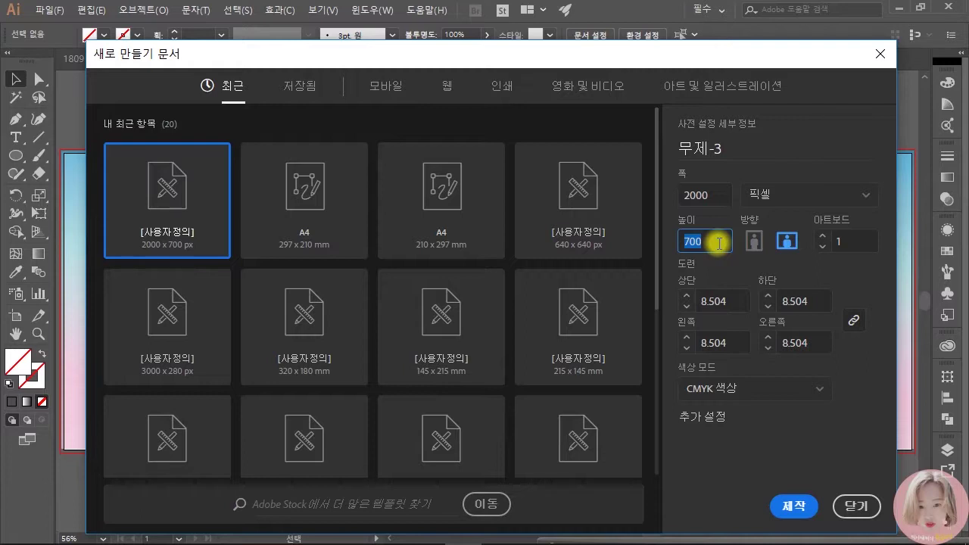
left_click(702, 246)
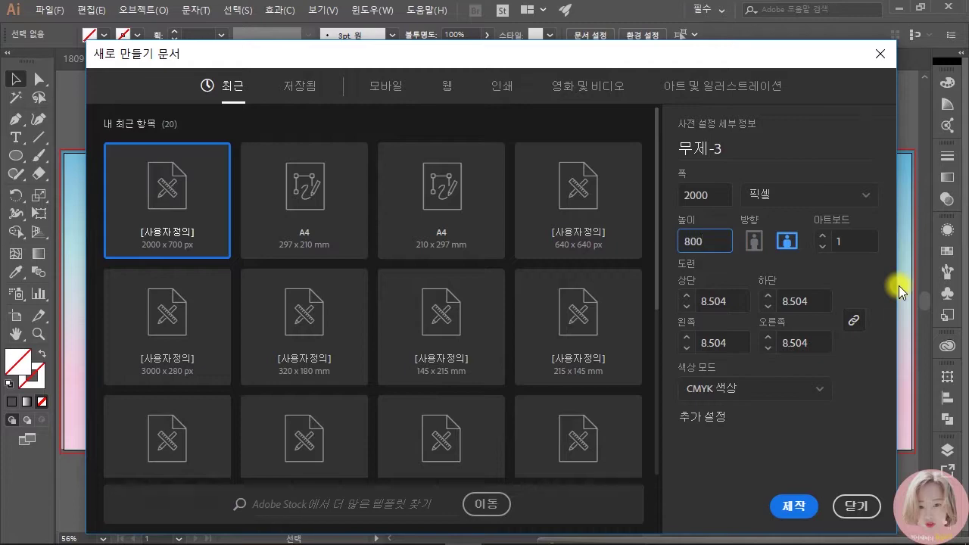
left_click(800, 505)
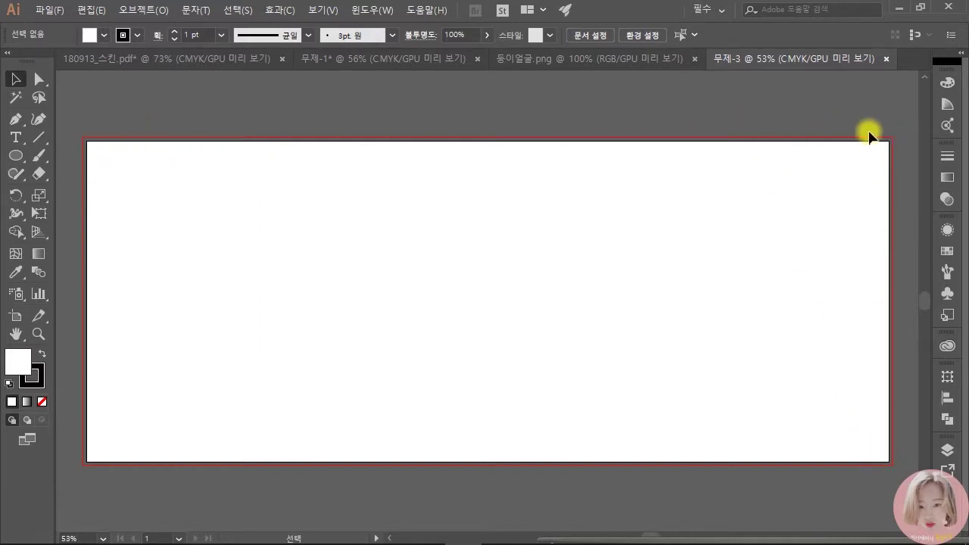
Step: Draw a white rectangle covering the whole artboard and extend its upper-left corner past the red bleed line
left_click(385, 344)
left_click(15, 155)
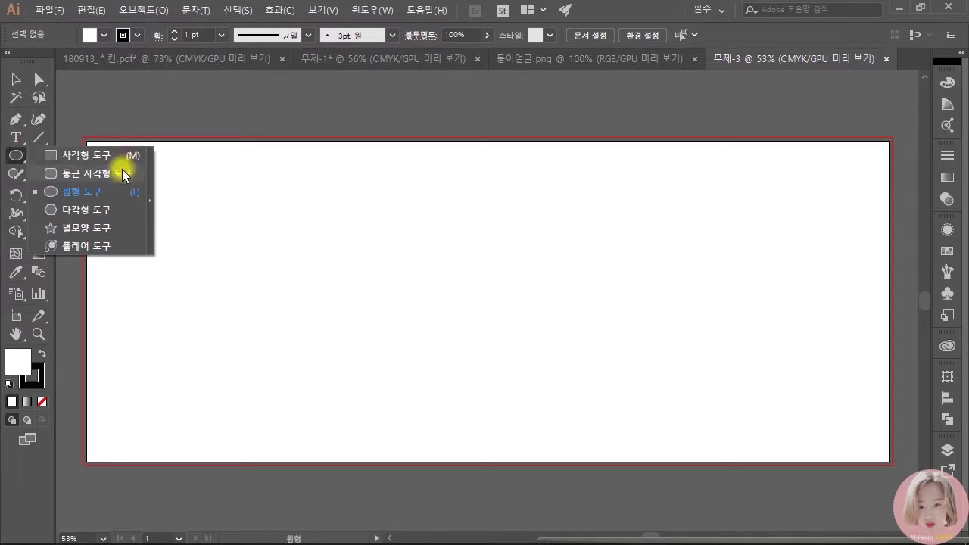
left_click(124, 156)
left_click_drag(88, 141, 893, 462)
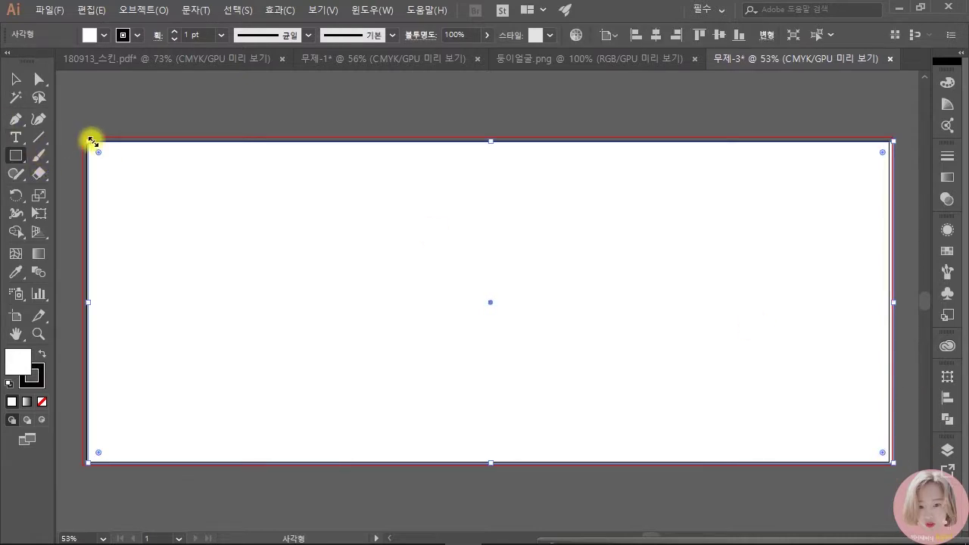
mouse_move(90, 139)
left_mouse_down()
mouse_move(80, 130)
mouse_move(84, 137)
left_mouse_up()
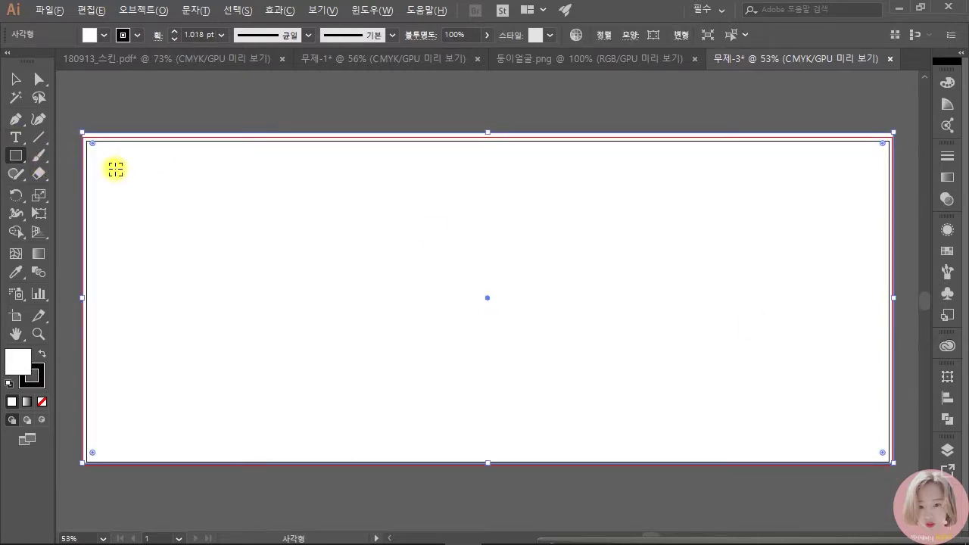
Step: Pull the rectangle's upper-left corner inside the artboard and back out to between the artboard edge and the bleed line
key("ctrl+1")
scroll(115, 169, "up", 1)
left_click_drag(160, 123, 249, 180)
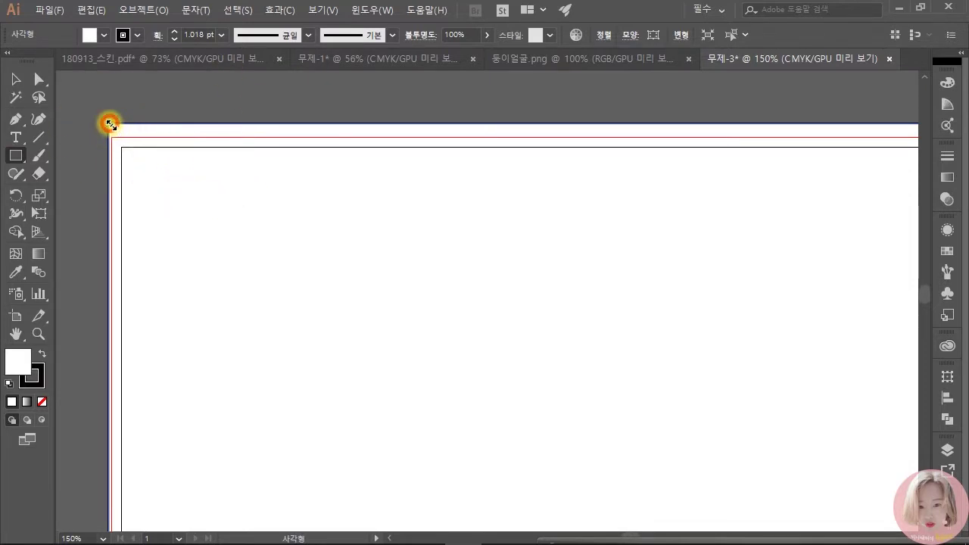
left_click_drag(108, 123, 132, 156)
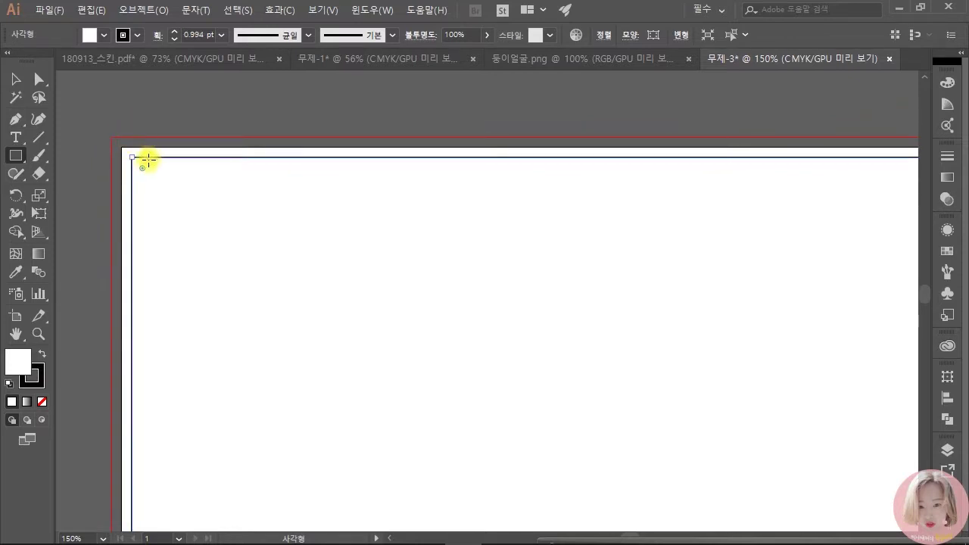
scroll(114, 154, "up", 5)
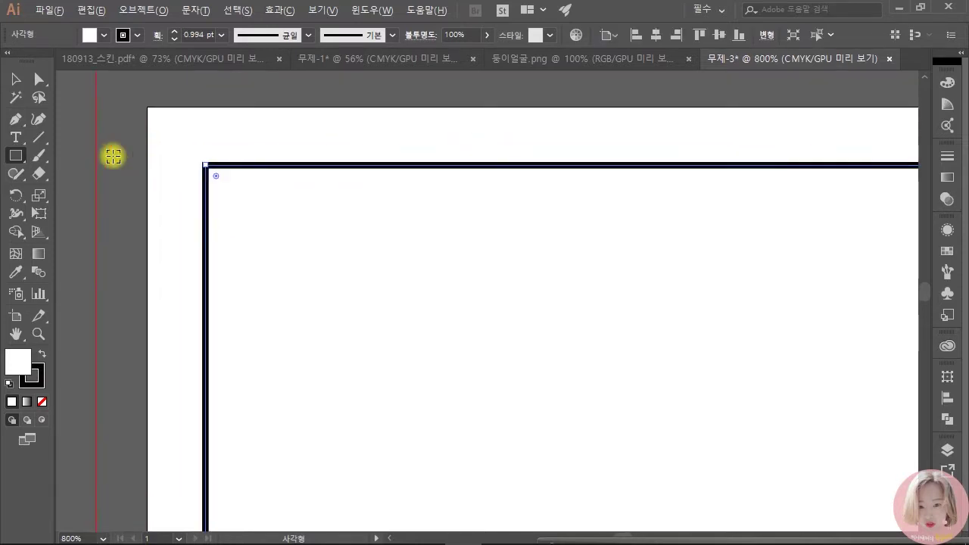
left_click_drag(205, 165, 131, 92)
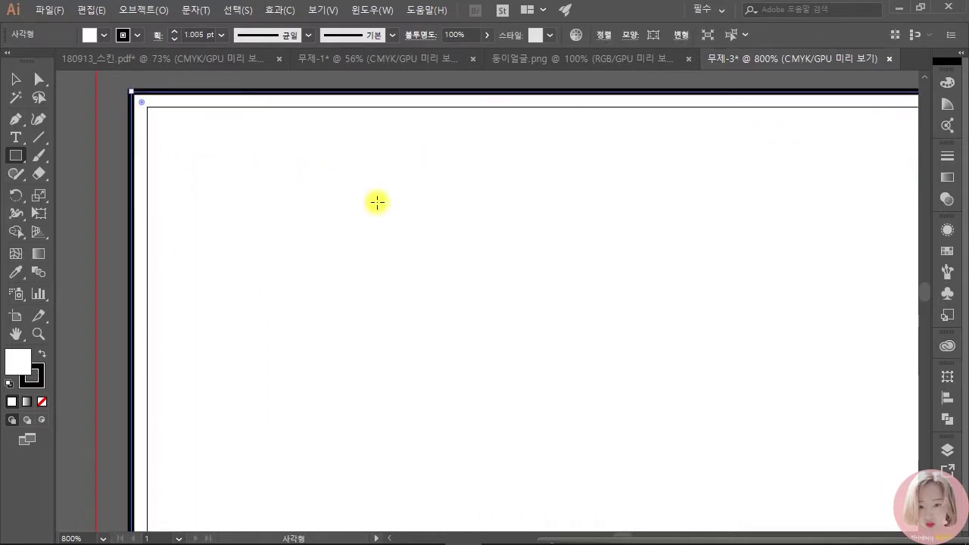
Step: Extend the rectangle's lower-right and upper-left corners slightly past the red bleed lines so it covers the full bleed area
scroll(484, 221, "down", 3)
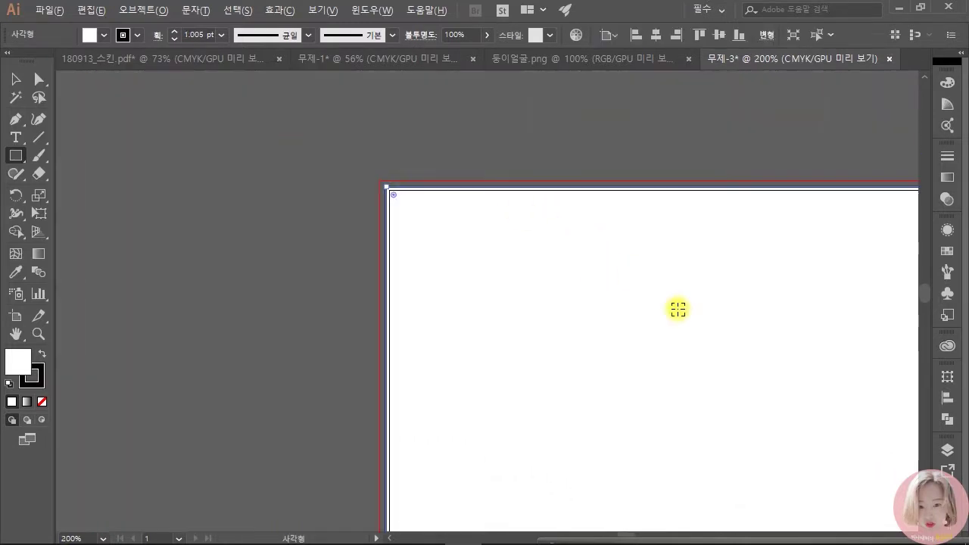
scroll(772, 353, "up", 3)
scroll(757, 381, "down", 5)
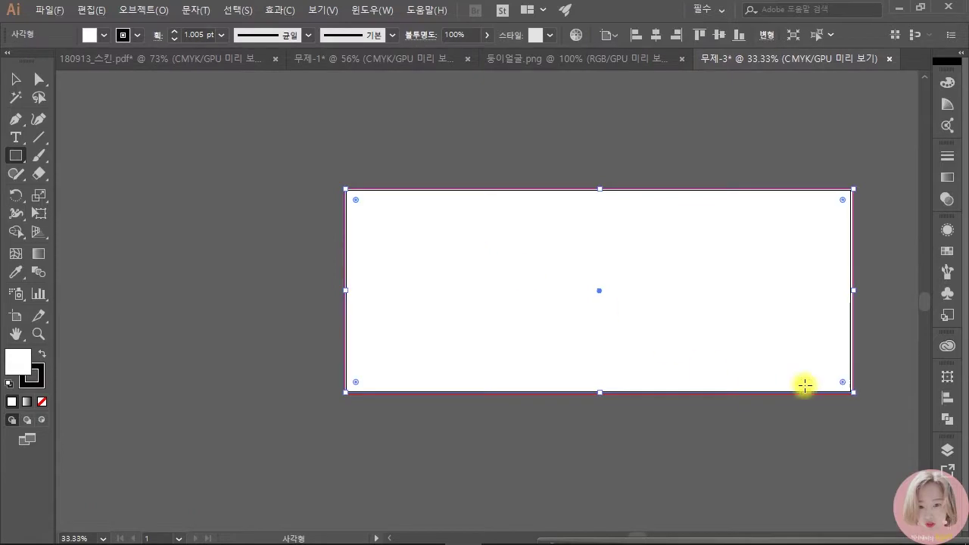
left_click_drag(854, 391, 856, 395)
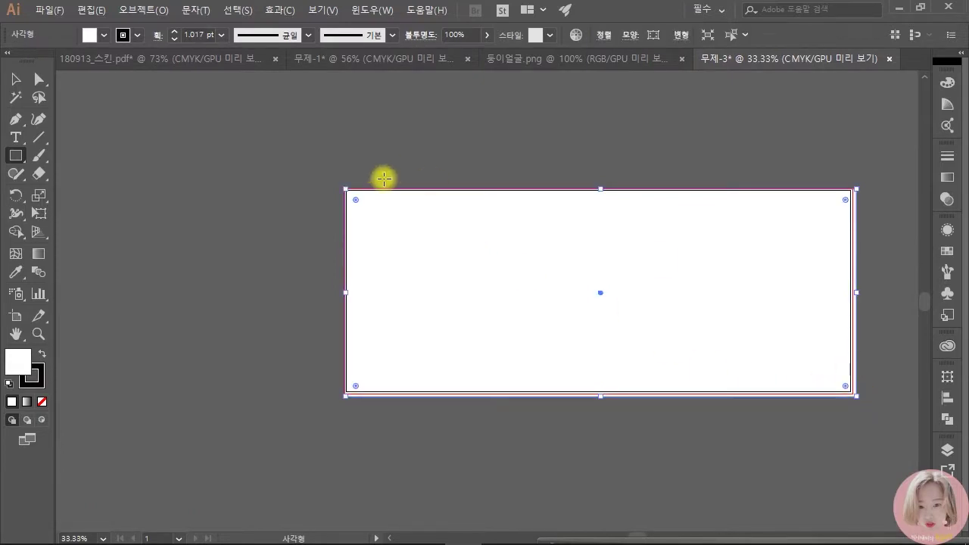
left_click_drag(346, 188, 341, 185)
left_click(436, 458)
left_click(723, 406)
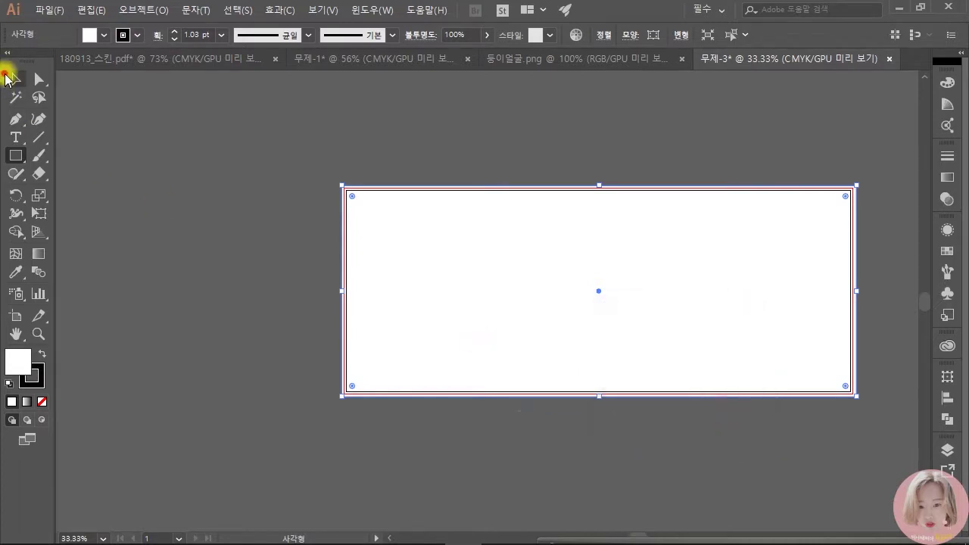
Step: Select the background rectangle and give its fill a linear white-to-black gradient
left_click(9, 77)
left_click(580, 153)
scroll(653, 286, "up", 2)
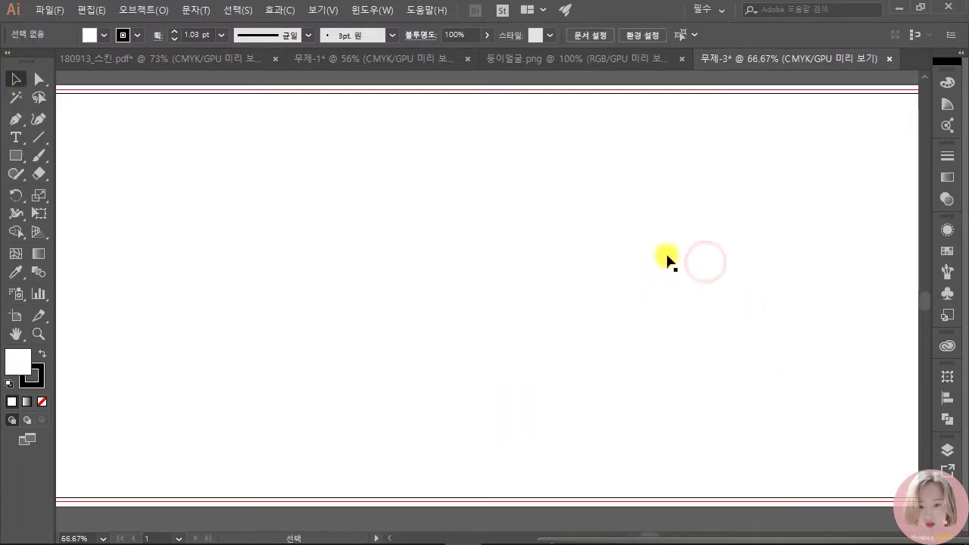
scroll(674, 262, "down", 1)
left_click_drag(765, 268, 691, 275)
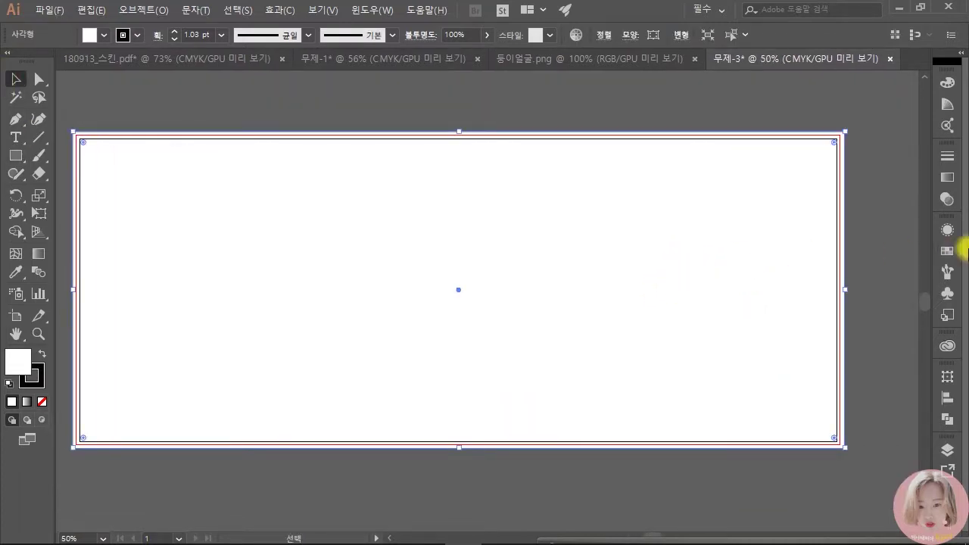
left_click(955, 180)
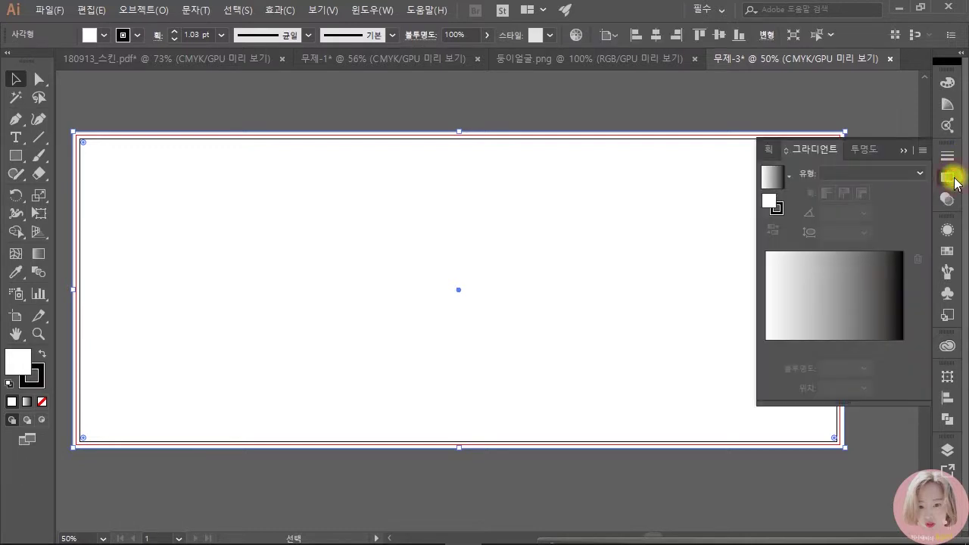
left_click(769, 203)
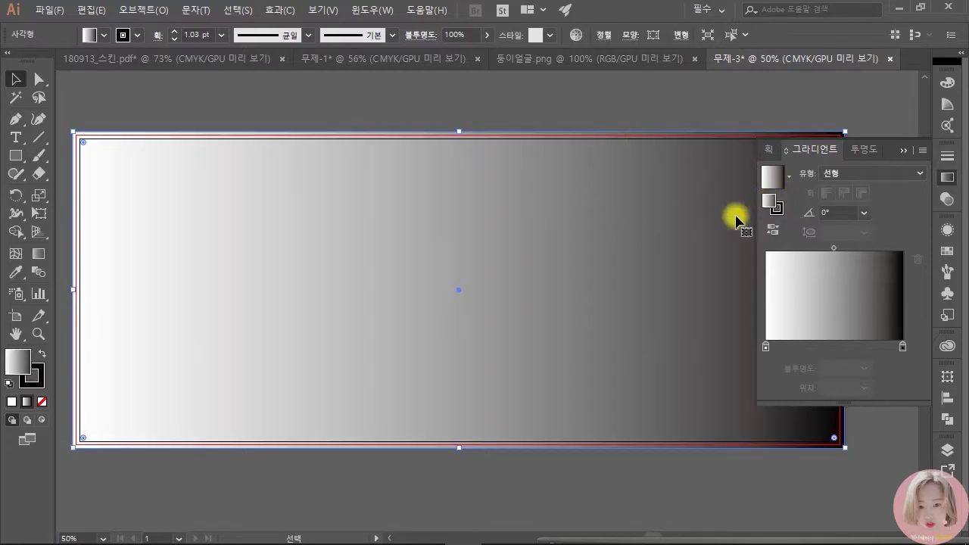
Step: Set the rectangle's stroke to none and apply the linear white-to-black gradient to the stroke
left_click(780, 210)
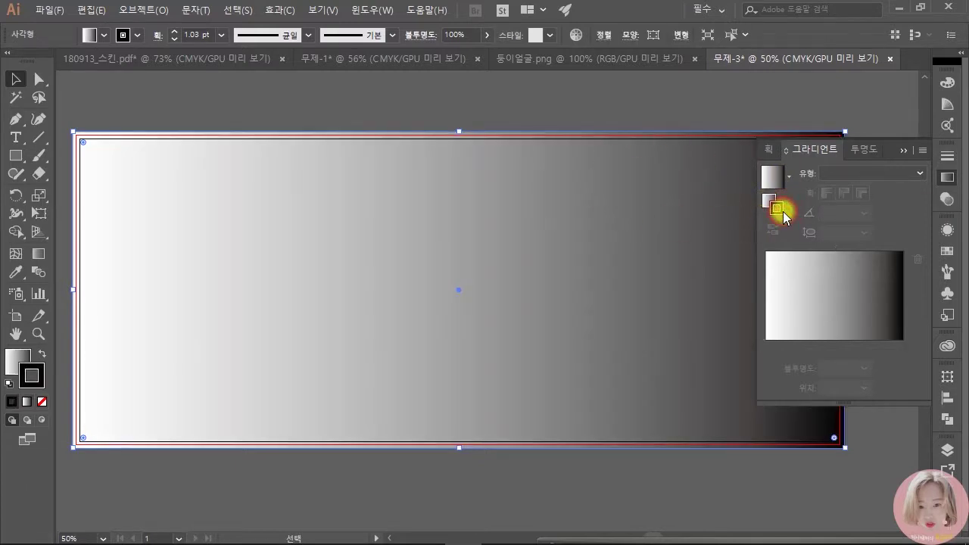
left_click(43, 401)
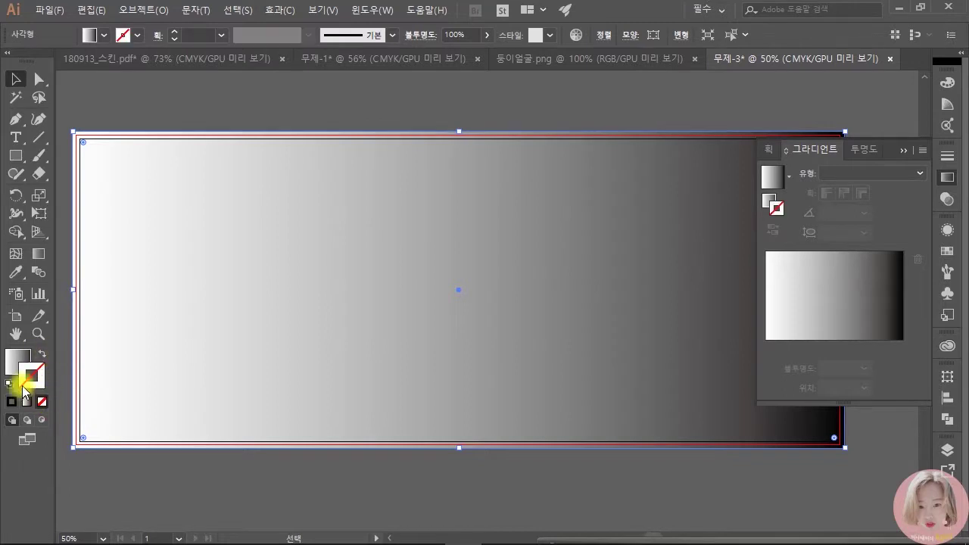
left_click(875, 316)
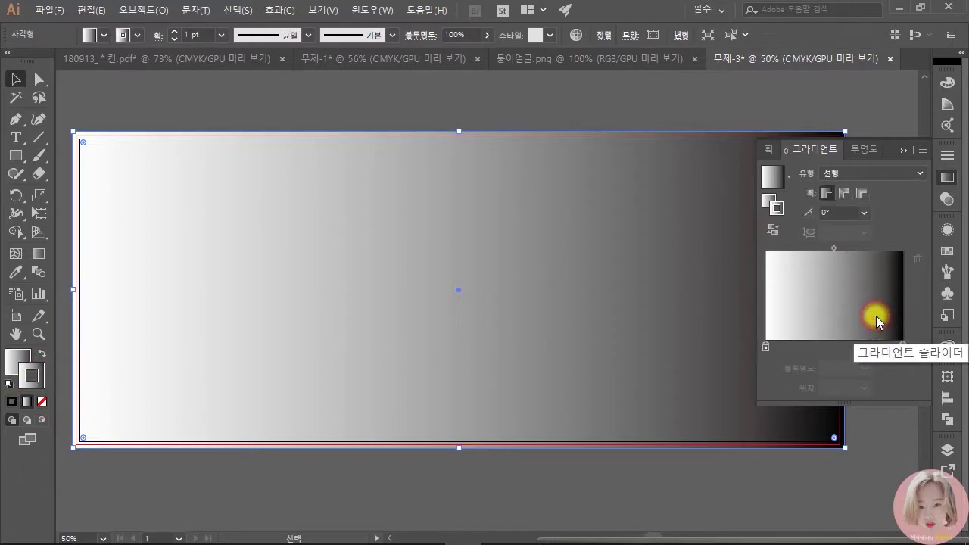
Step: Examine the blue-to-pink background of the finished banner in document 무제-1 and return to document 무제-3
left_click(397, 58)
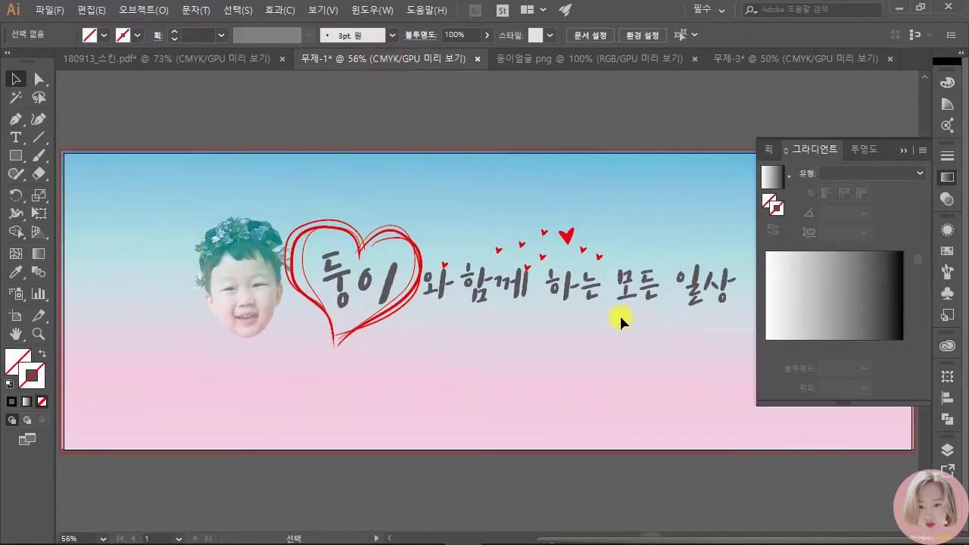
left_click(617, 433)
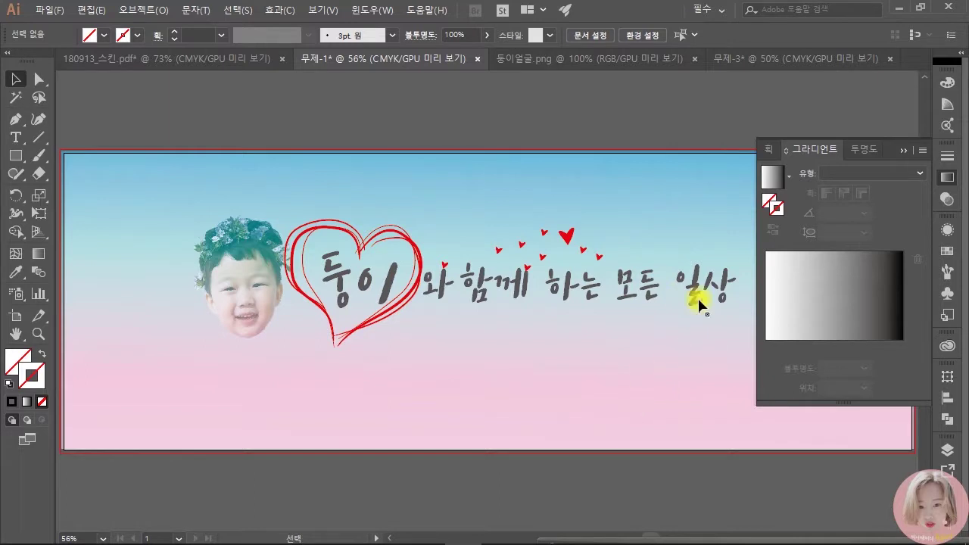
left_click(795, 55)
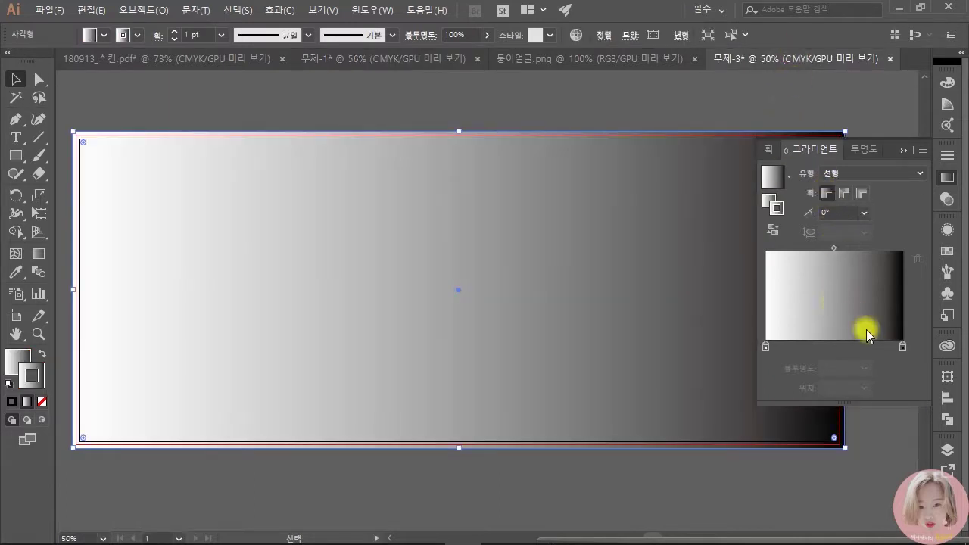
Step: Switch the stroke gradient's end stop to CMYK and colour it blue with C 89.02% and M 69.41%
double_click(902, 346)
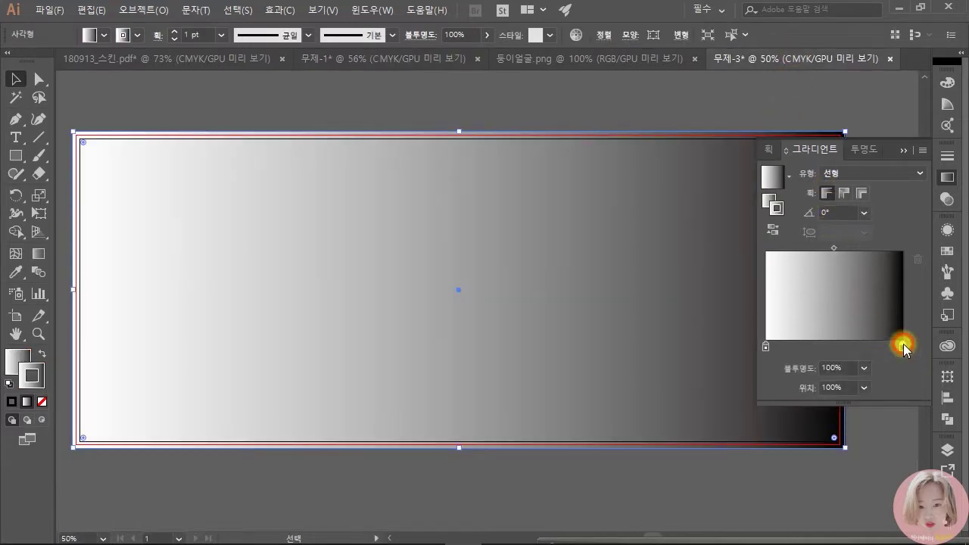
left_click(903, 344)
left_click(765, 347)
left_click(898, 349)
left_click(917, 261)
double_click(900, 345)
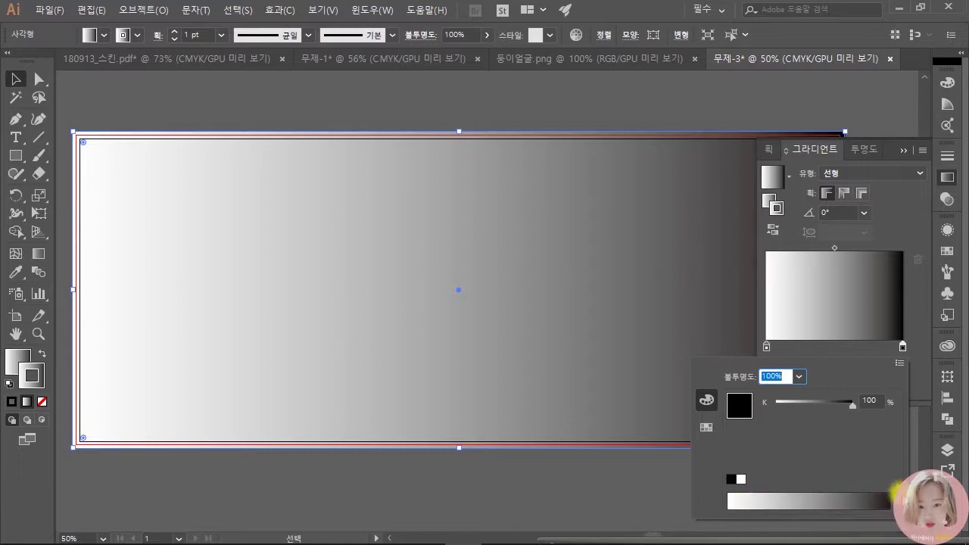
left_click(899, 363)
left_click(870, 501)
left_click(809, 501)
left_click(818, 502)
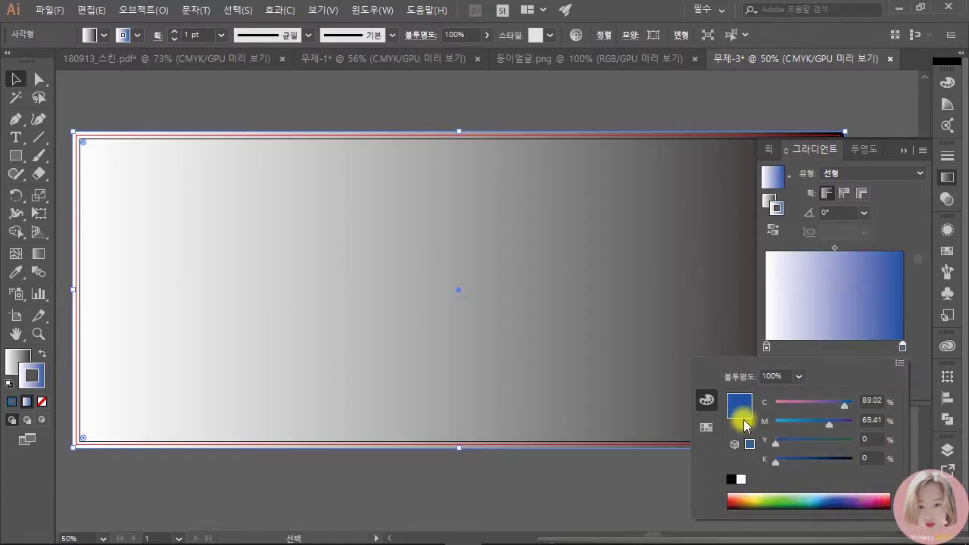
left_click(901, 348)
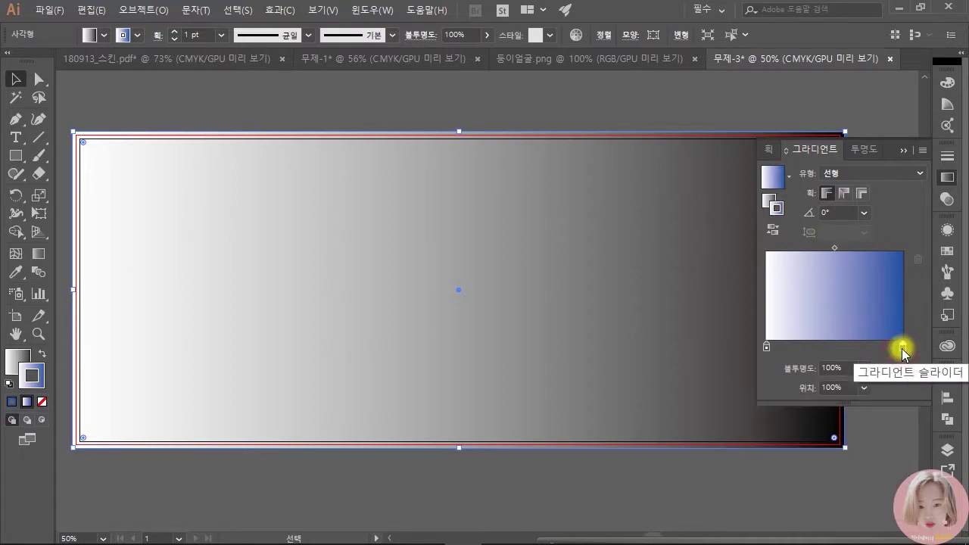
Step: Colour the end stop of the rectangle's fill gradient sky blue, #35B8F9
double_click(770, 201)
left_click_drag(722, 257, 514, 156)
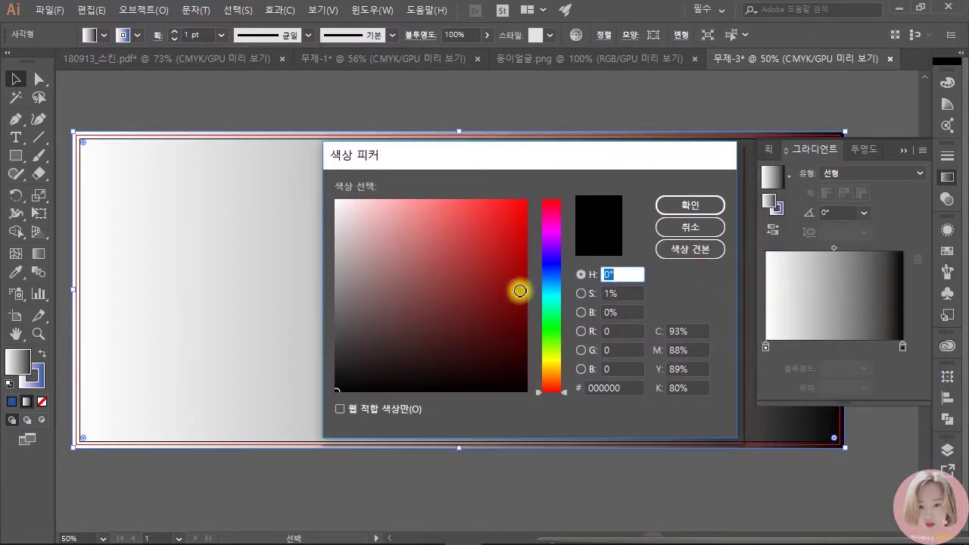
left_click(551, 286)
left_click_drag(500, 232, 487, 204)
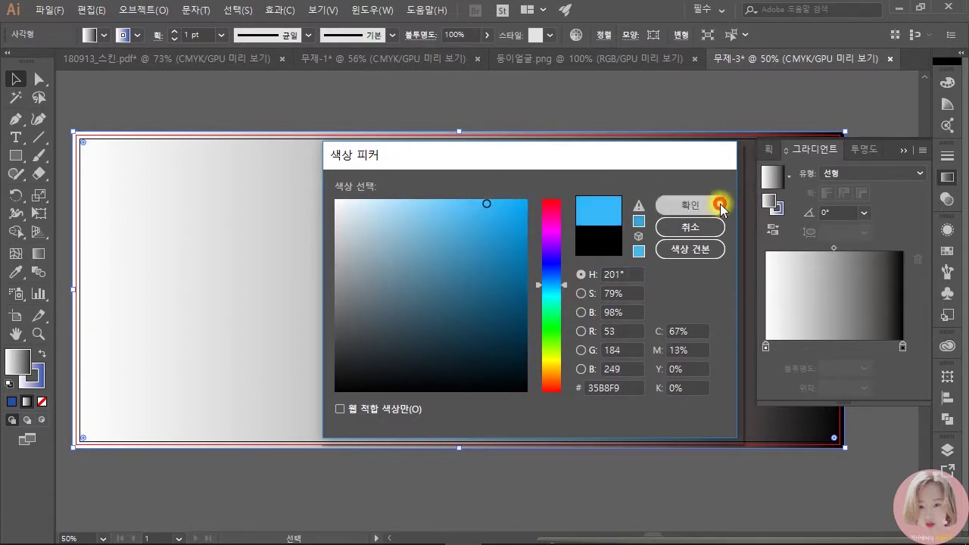
left_click(716, 205)
left_click_drag(771, 206, 901, 333)
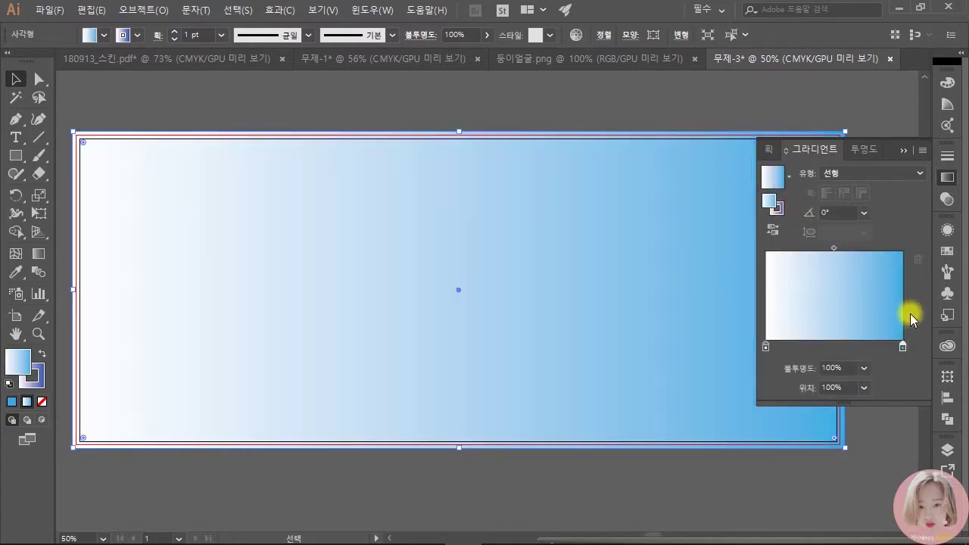
Step: Remove the rectangle's stroke and make its fill active again
left_click(774, 210)
left_click(42, 402)
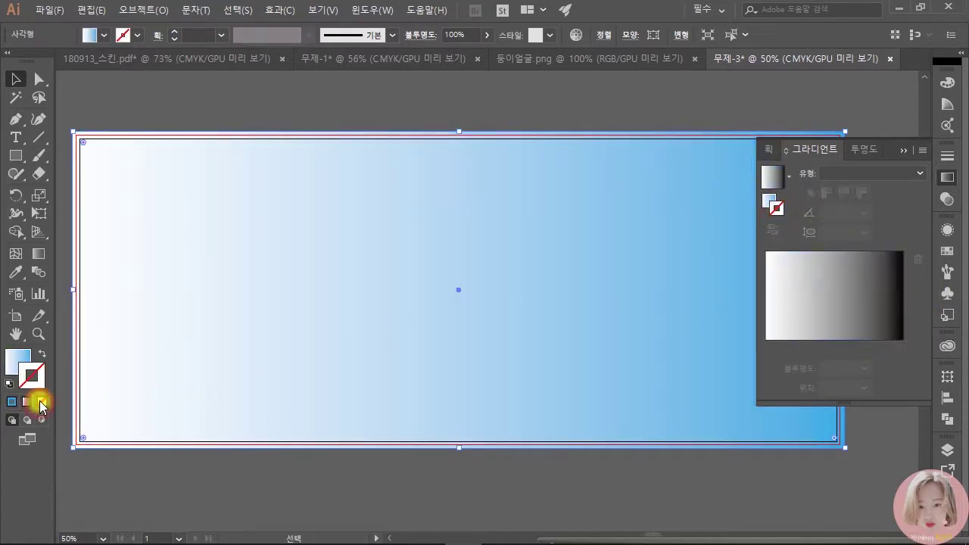
left_click(767, 198)
Step: Add a fill gradient stop at 65.14% and lighten its blue by setting cyan to 27%
left_click(764, 345)
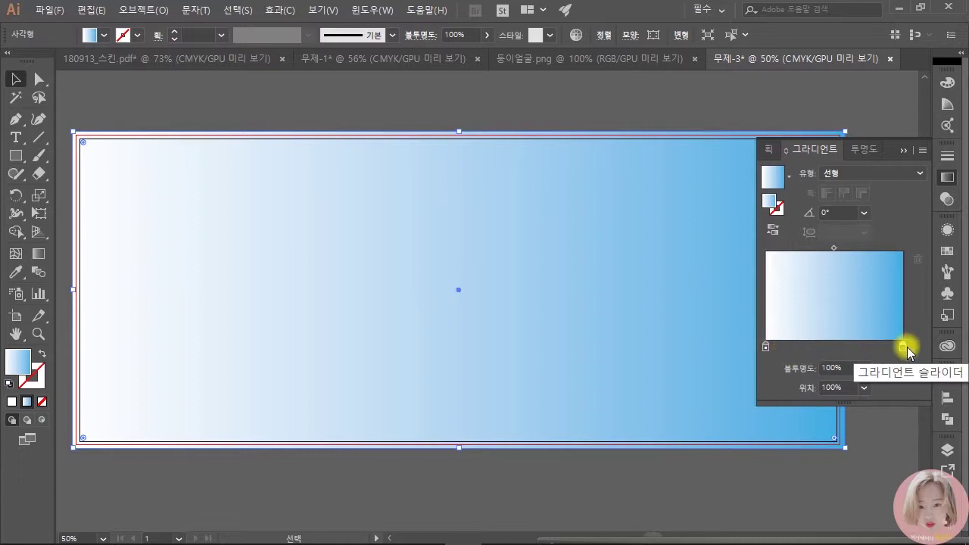
left_click(855, 346)
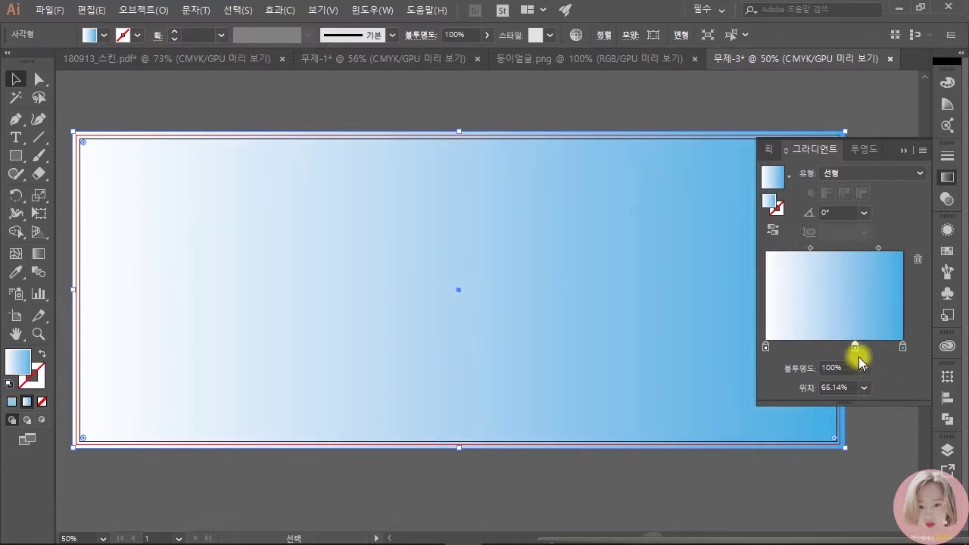
key("alt")
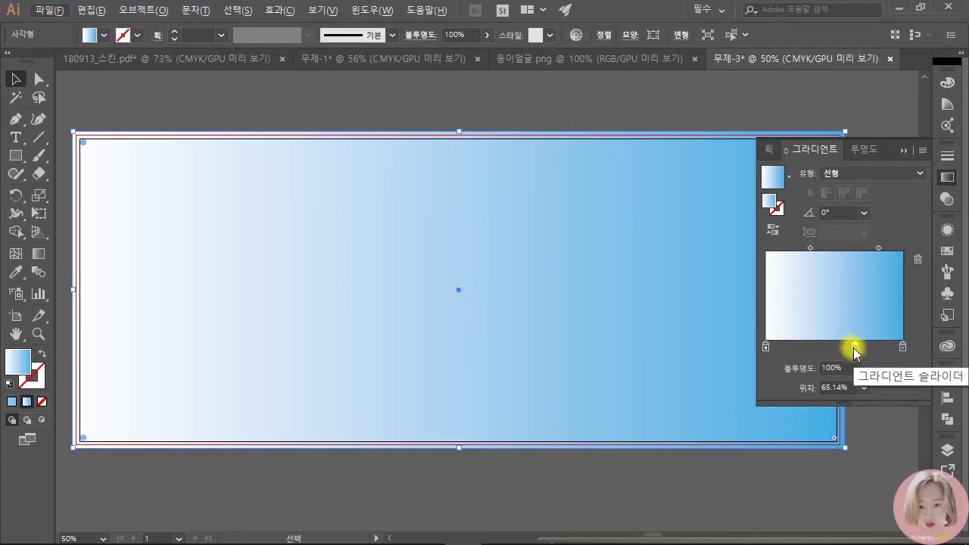
double_click(854, 347)
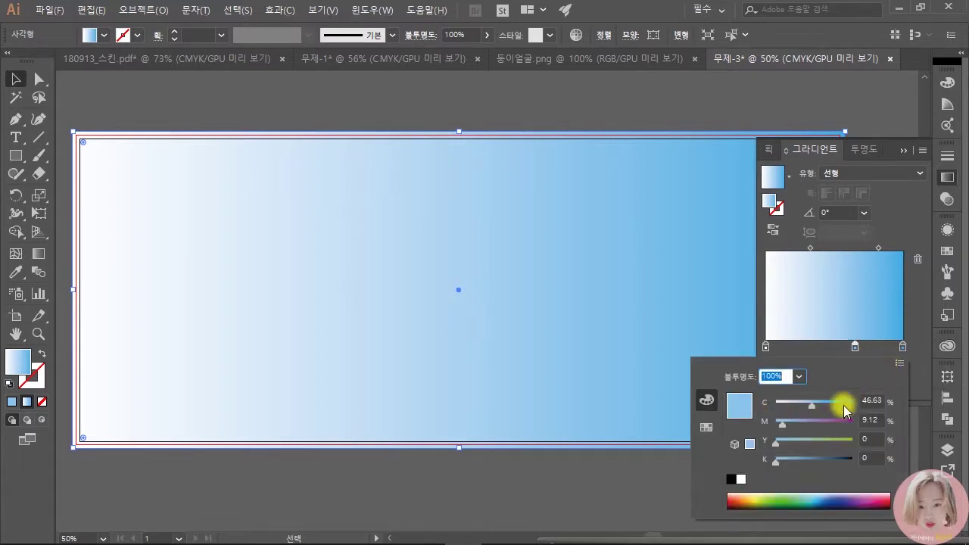
left_click_drag(808, 404, 795, 404)
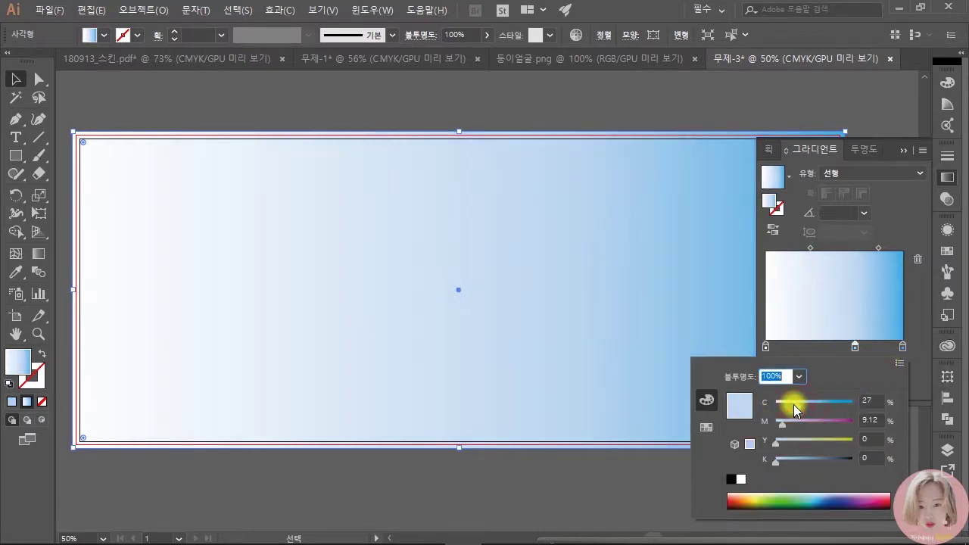
Step: Add another stop to the fill gradient at about 33% and colour it pink
left_click(891, 347)
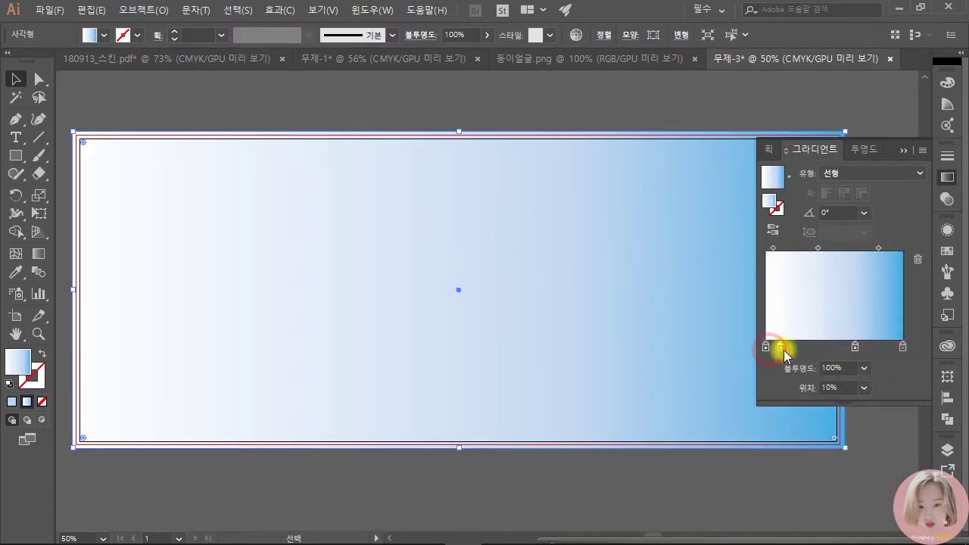
left_click_drag(783, 347, 810, 348)
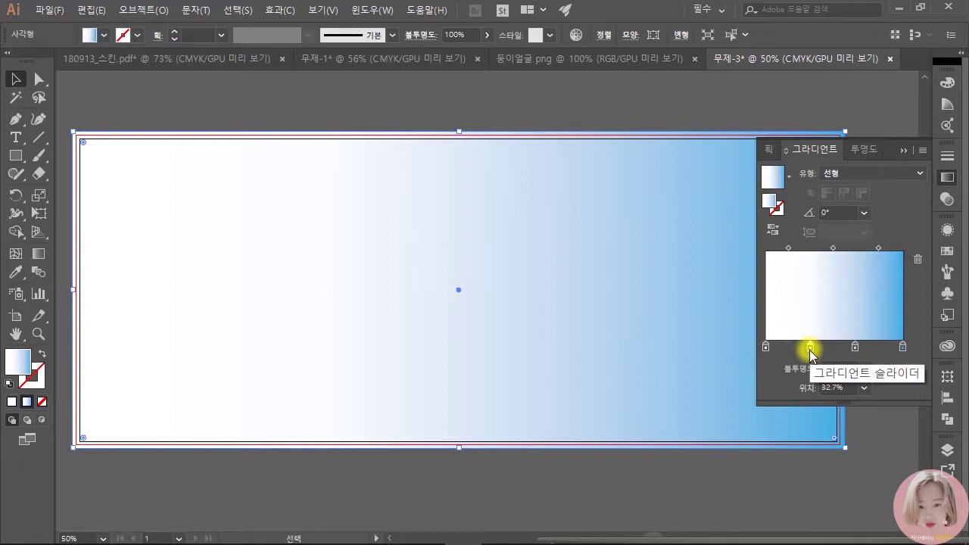
double_click(811, 348)
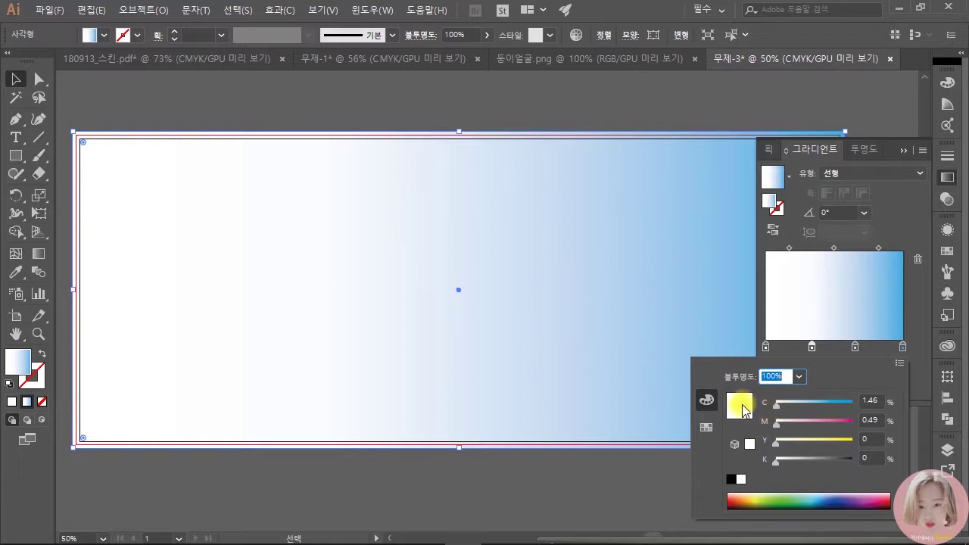
left_click(769, 203)
double_click(768, 202)
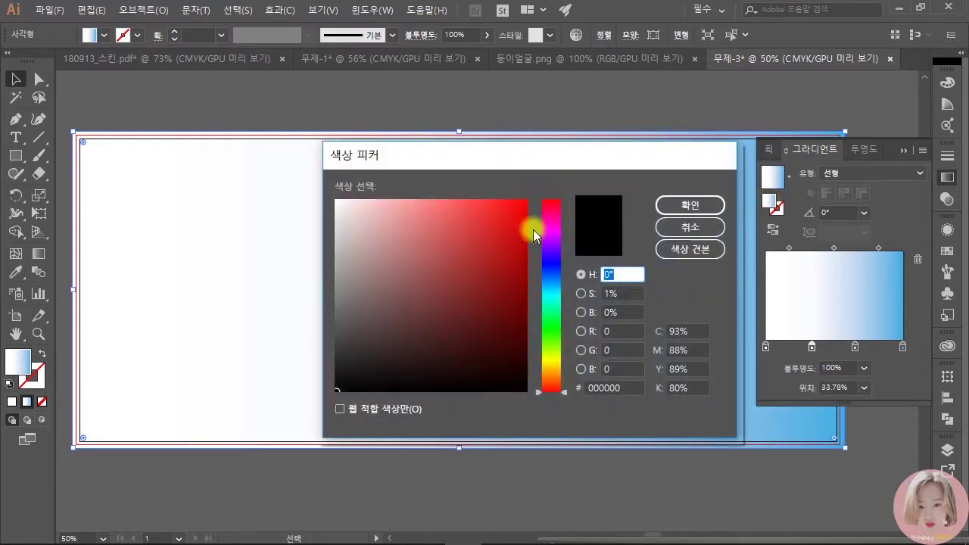
left_click(545, 226)
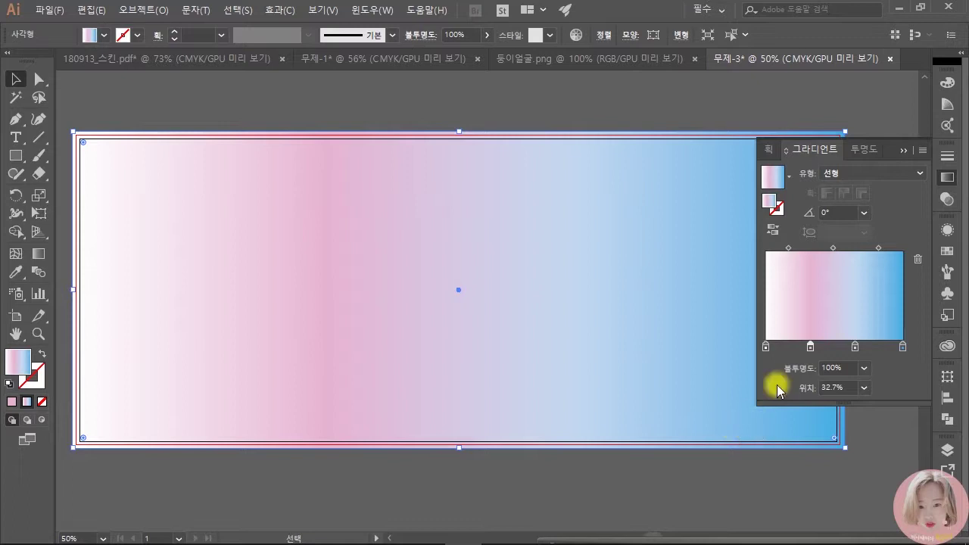
Step: Colour the fill gradient's white start stop at 0% a pale pink
double_click(766, 350)
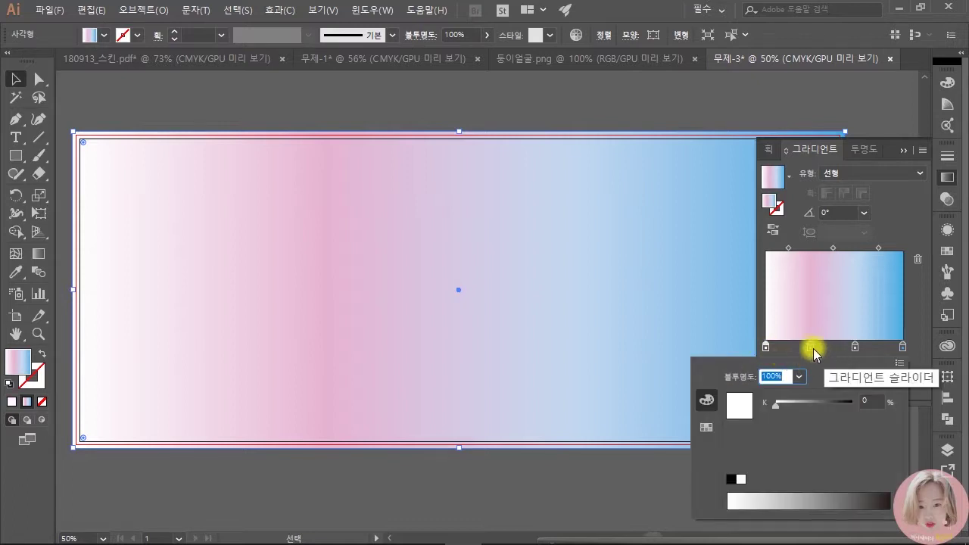
left_click(769, 204)
left_click(769, 204)
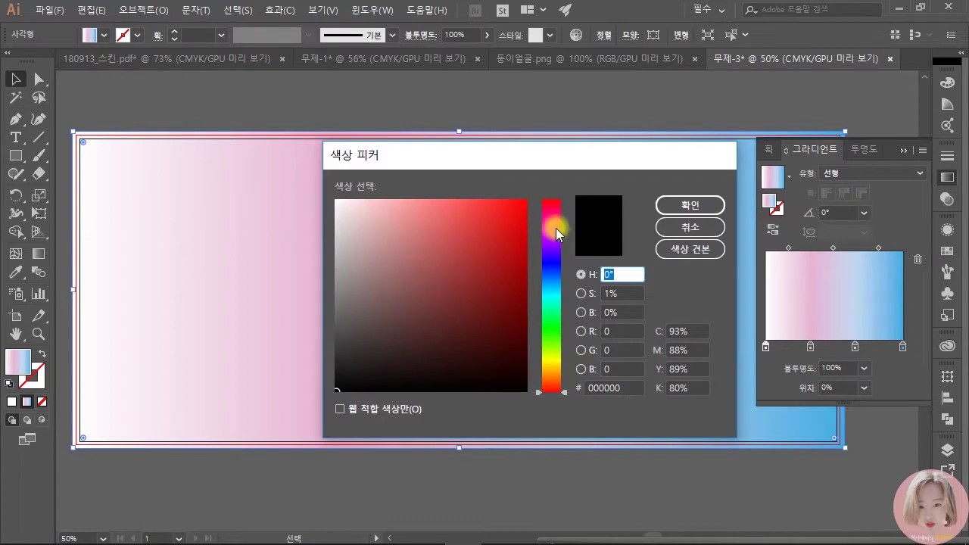
left_click_drag(557, 230, 553, 224)
left_click_drag(454, 213, 368, 207)
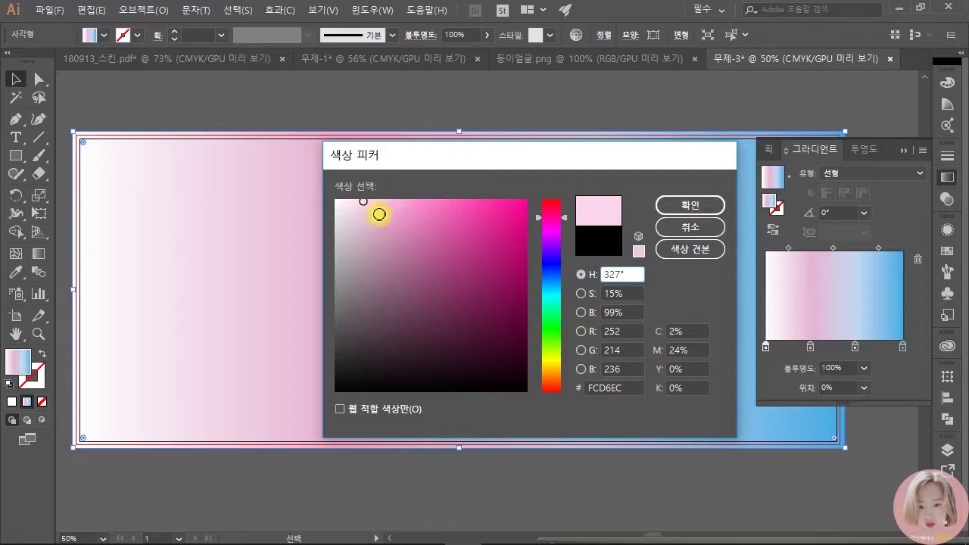
left_click(357, 205)
left_click(690, 205)
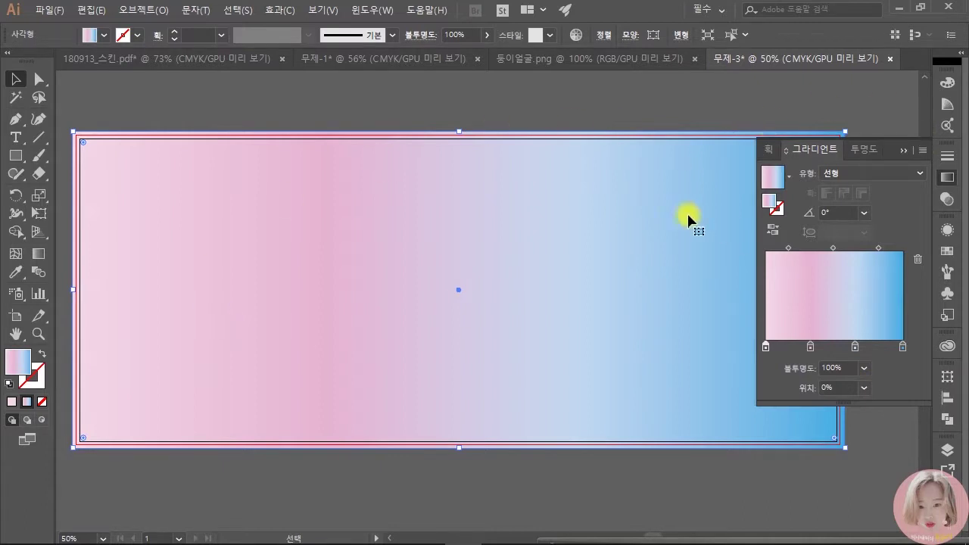
Step: Redirect the rectangle's gradient with the Gradient tool so it runs vertically from pink at the upper edge to blue at the lower edge
left_click(902, 151)
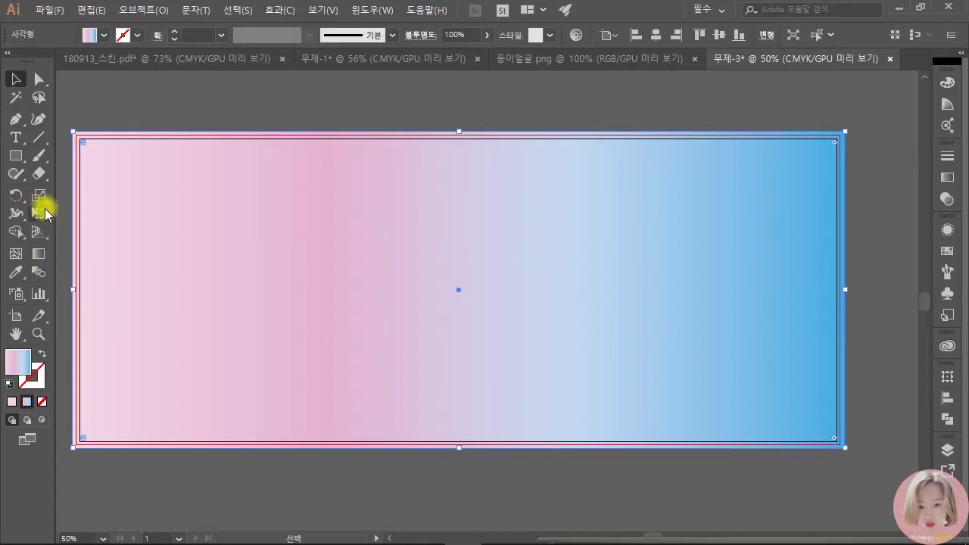
left_click(41, 258)
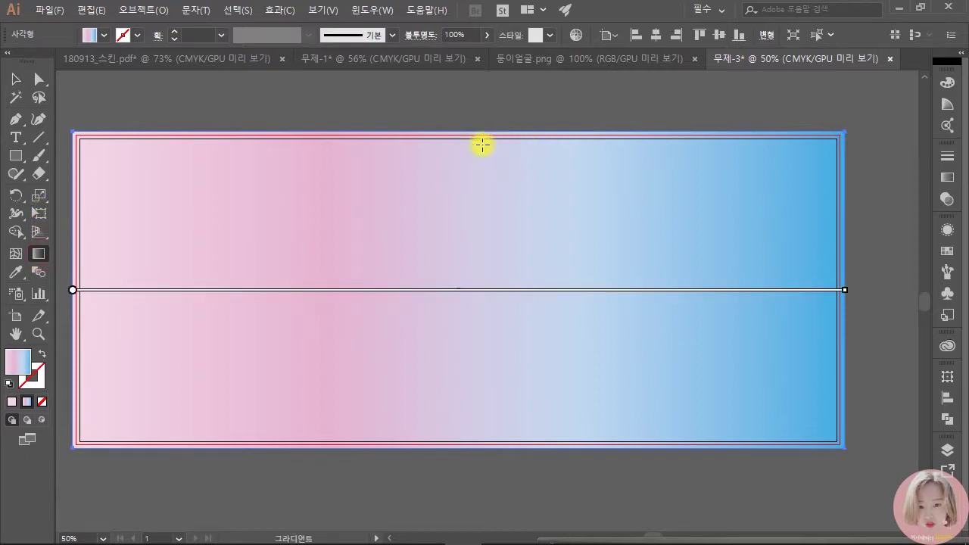
left_click_drag(452, 124, 461, 462)
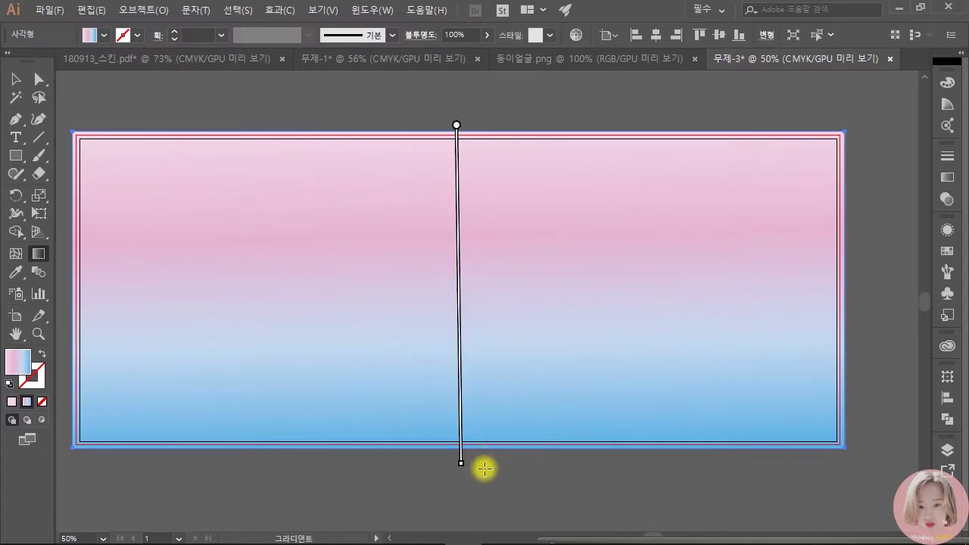
Step: Reverse the background rectangle's gradient vertically so sky blue starts at the upper edge and pink ends at the lower edge
left_click_drag(482, 472, 488, 121)
mouse_move(467, 137)
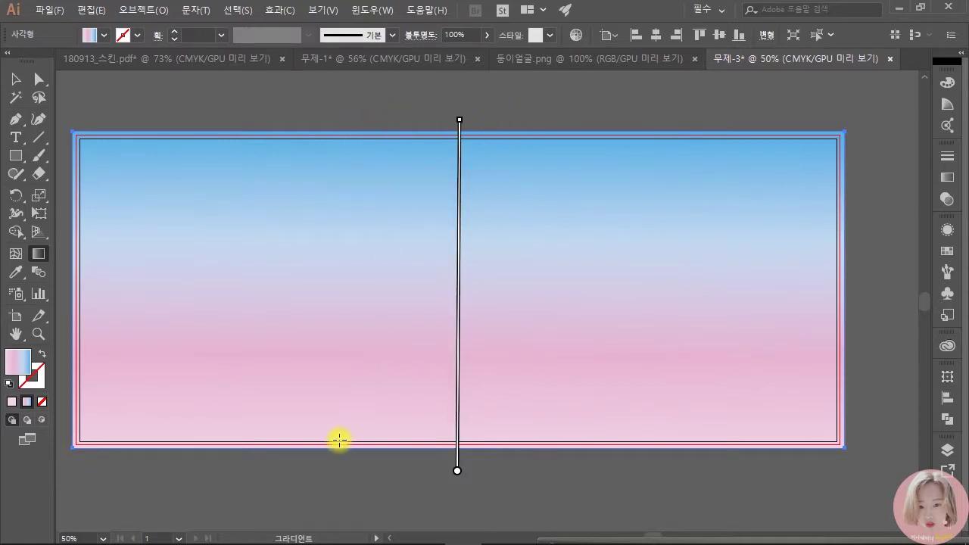
left_click(15, 76)
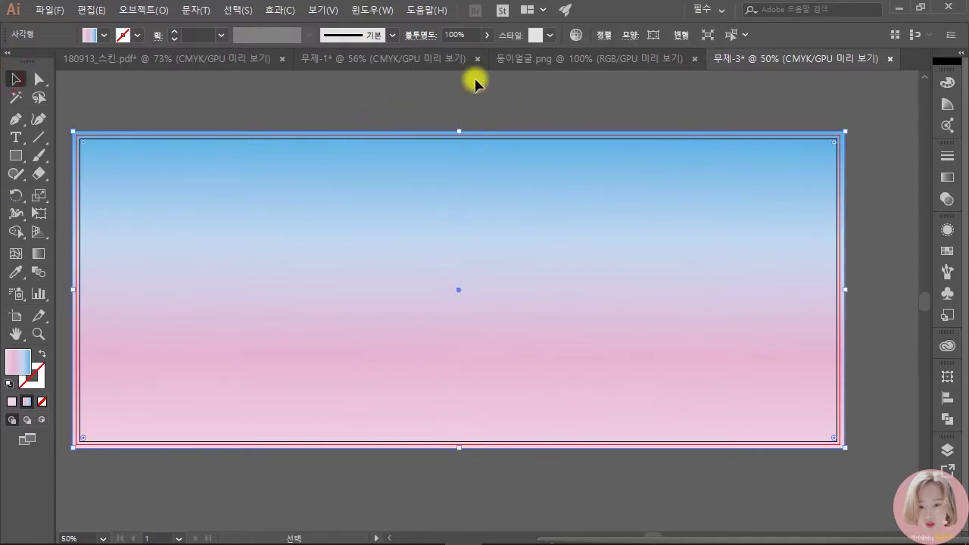
left_click(475, 117)
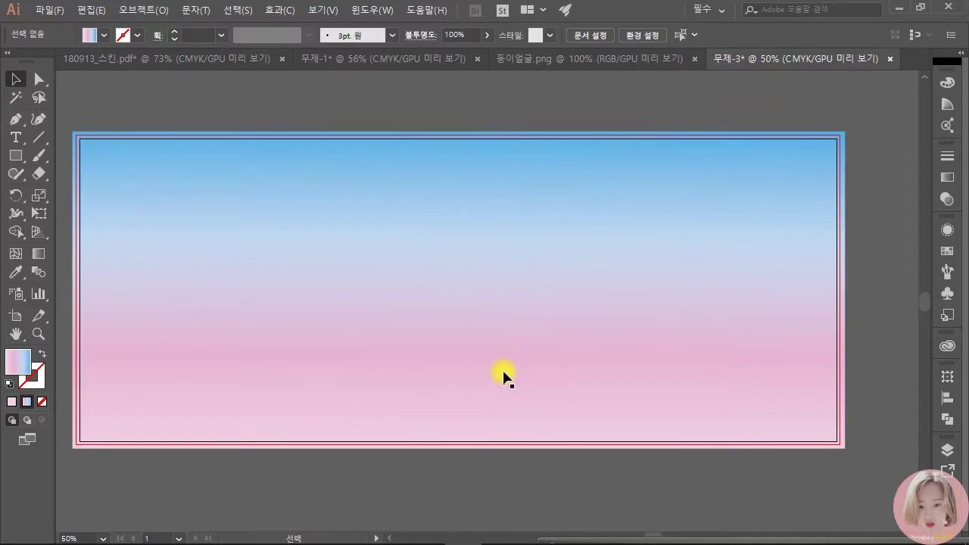
Step: Cut the child's face image from 둥이얼굴.png, paste it into 무제-3 and place it in the left part of the banner
left_click(603, 56)
left_click(711, 414)
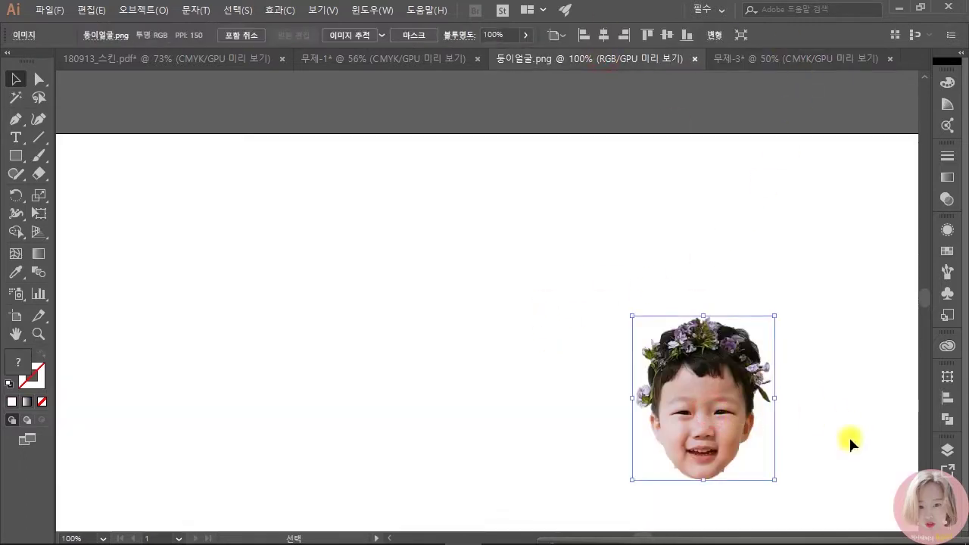
key("Delete")
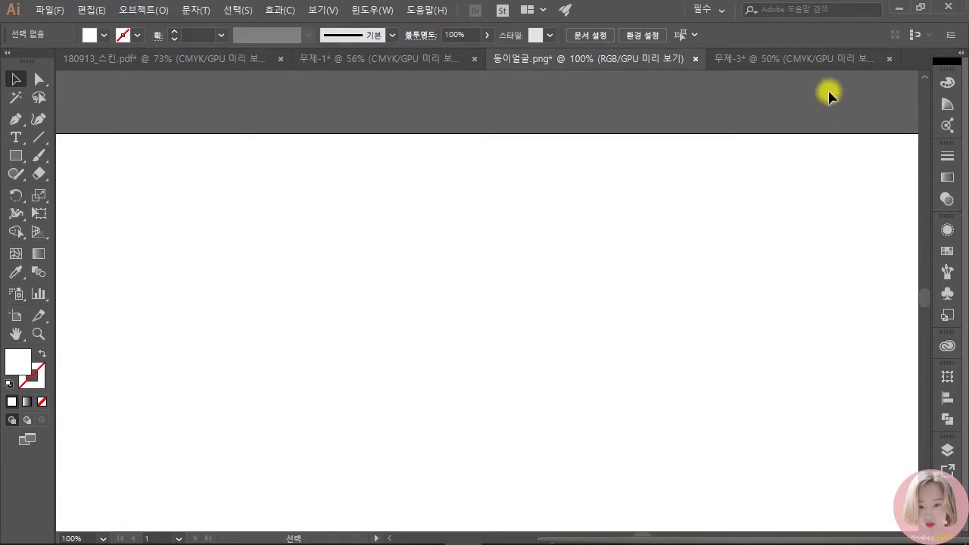
left_click(803, 62)
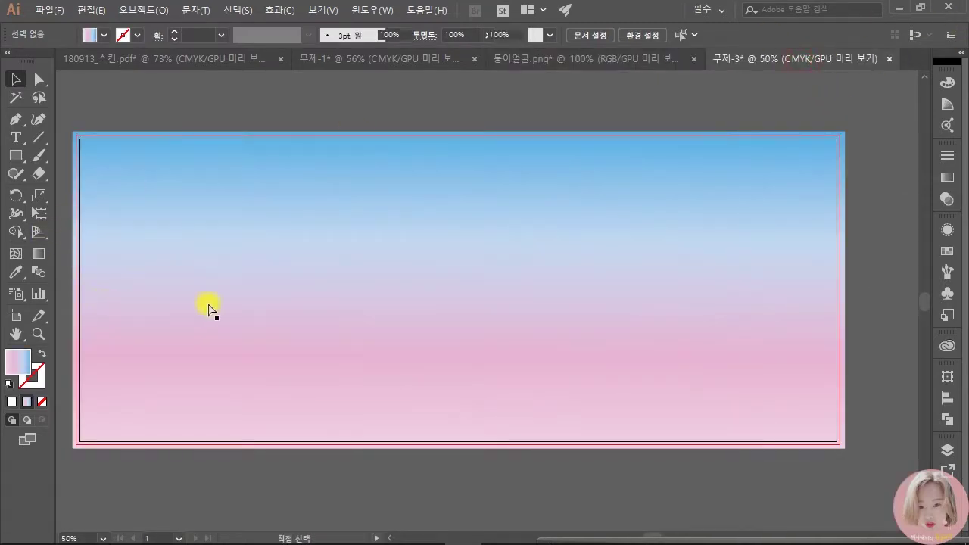
key("ctrl+v")
left_click_drag(463, 306, 162, 263)
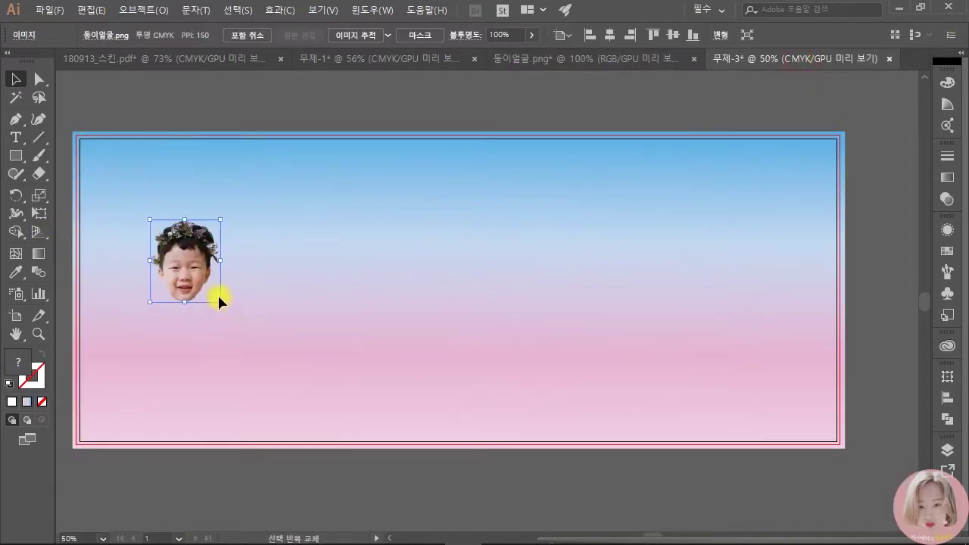
Step: Enlarge the pasted face image proportionally and shift it slightly down on the banner's left side
left_click(222, 296)
left_click(171, 276)
left_click_drag(213, 297, 213, 318)
left_click(321, 338)
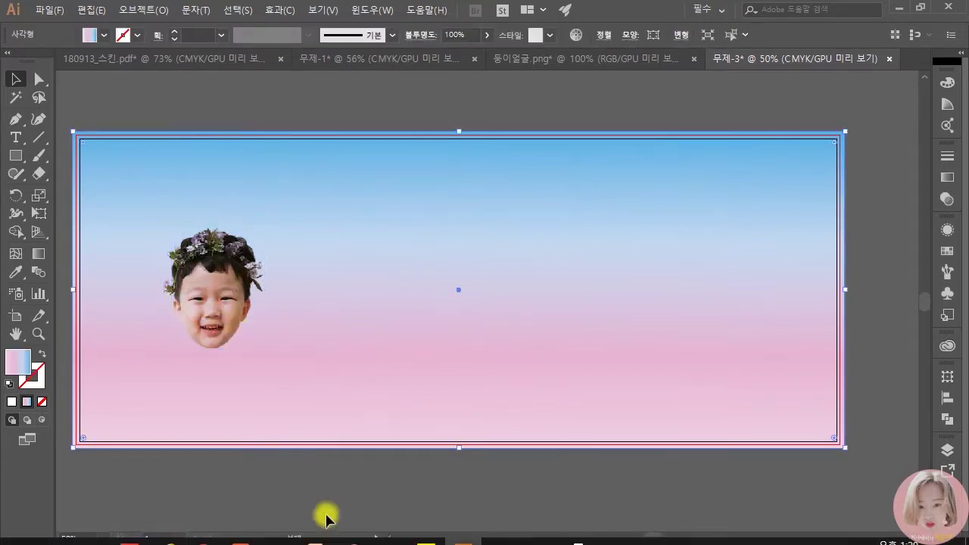
left_click(314, 492)
scroll(232, 299, "up", 2)
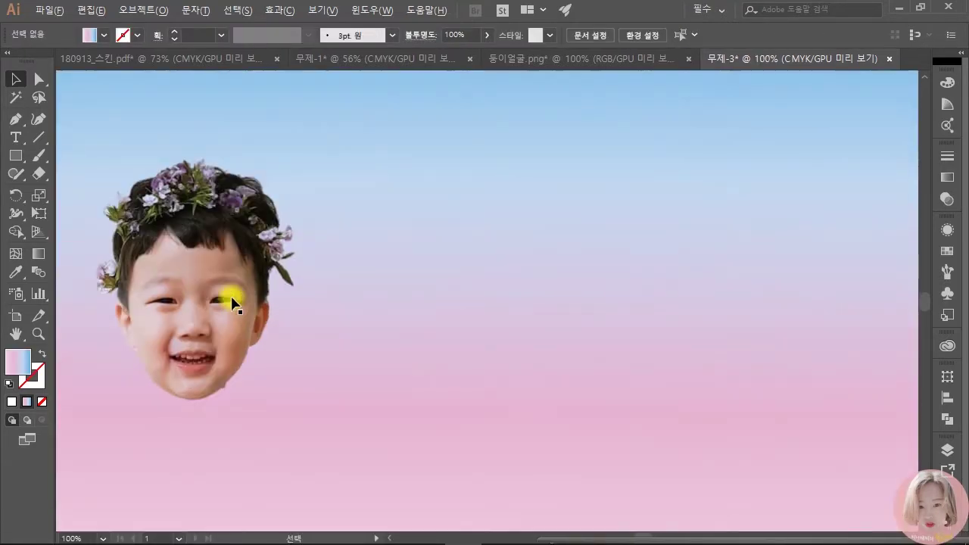
Step: Move the face image slightly up and to the right and enlarge it a little more
left_click_drag(182, 322, 437, 314)
scroll(421, 327, "down", 1)
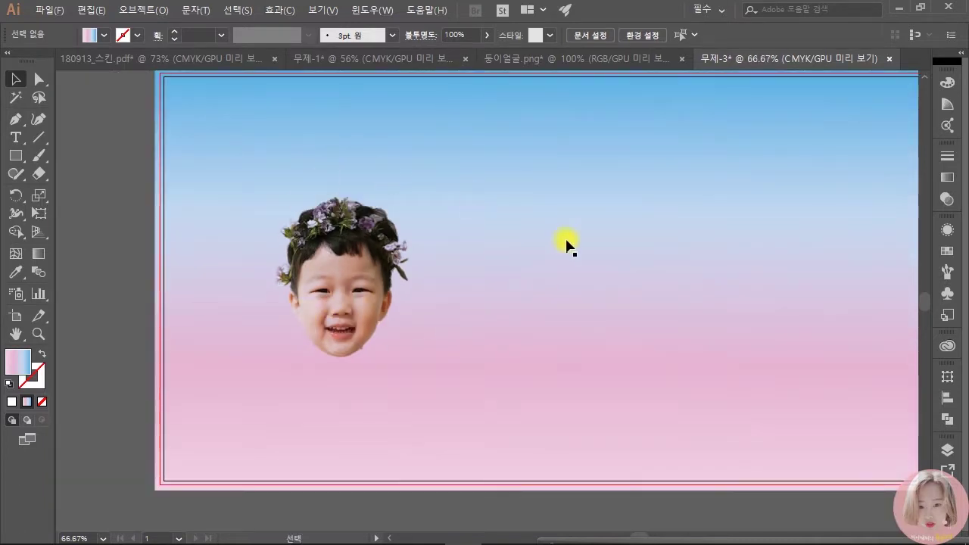
scroll(528, 255, "down", 1)
scroll(471, 245, "right", 2)
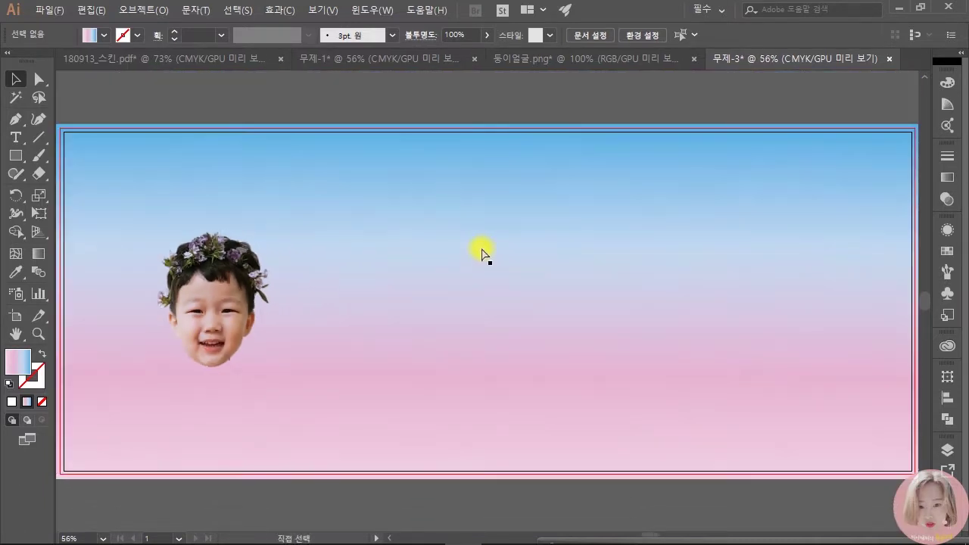
left_click_drag(249, 281, 264, 272)
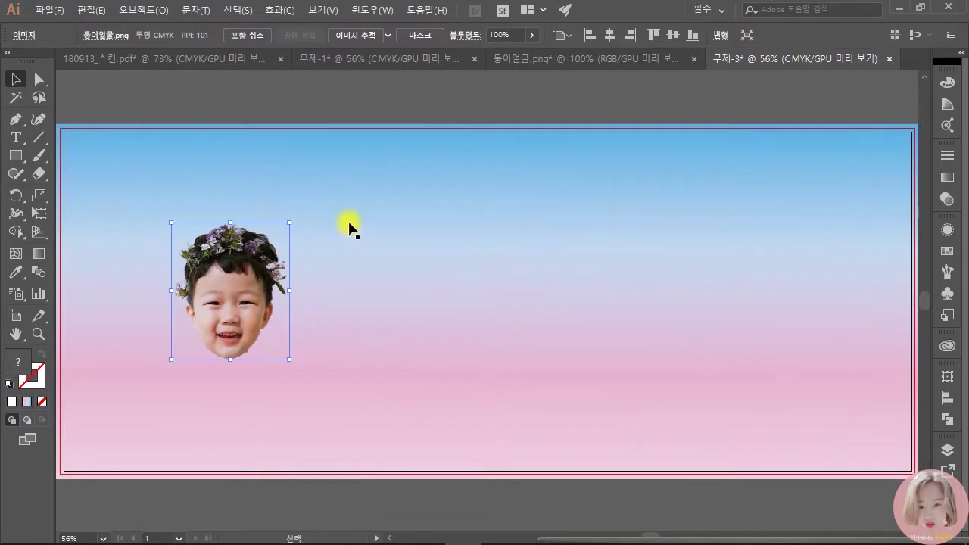
left_click(345, 330)
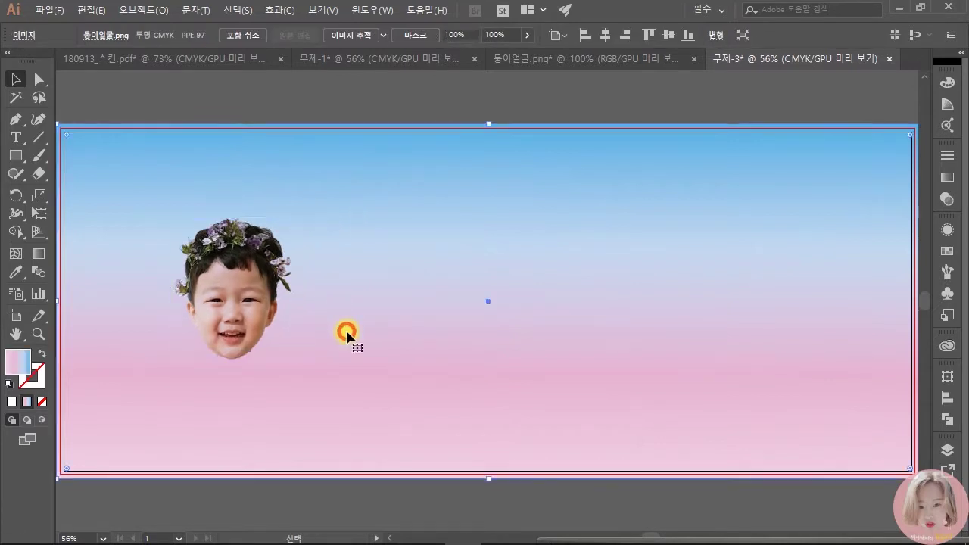
left_click(383, 103)
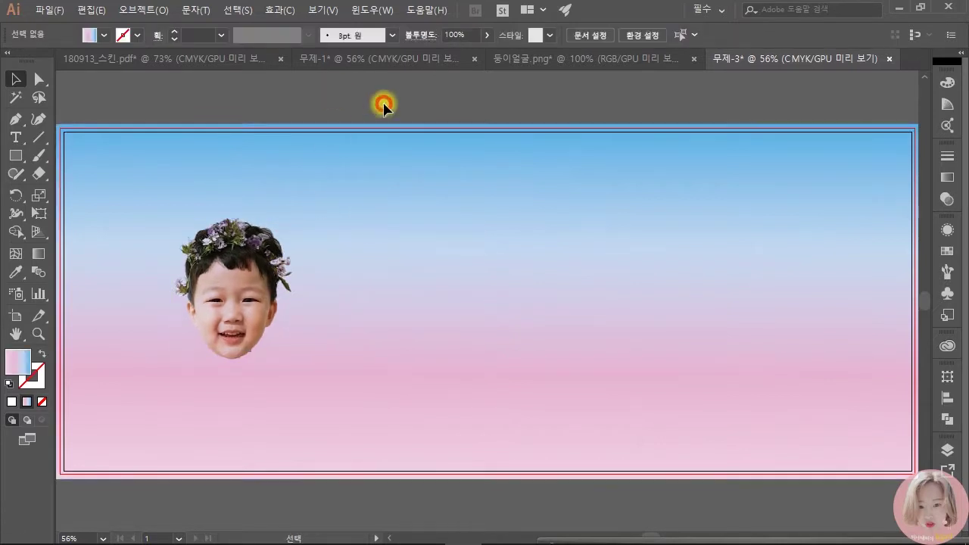
Step: Apply the Overlay (오버레이) blend mode to both the gradient background rectangle and the face image
left_click(212, 254)
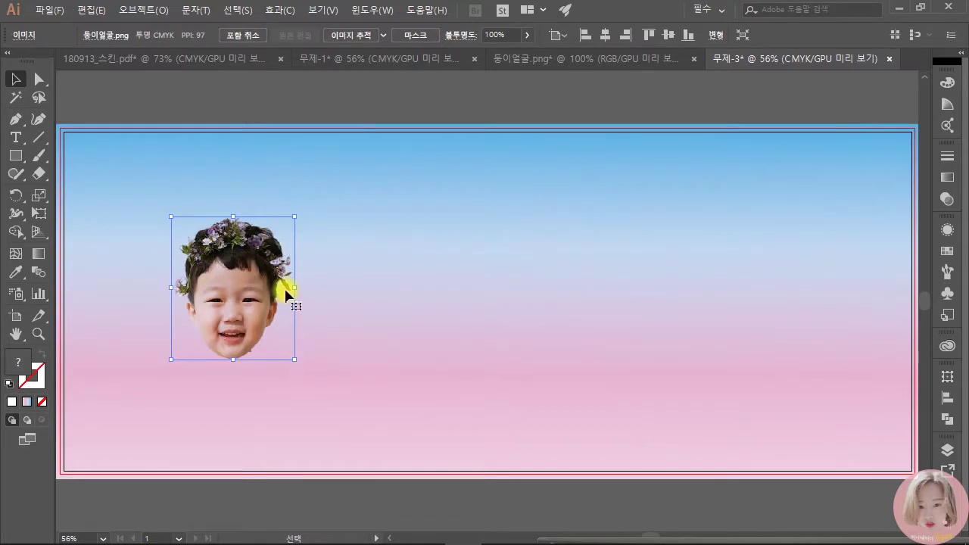
left_click(293, 175)
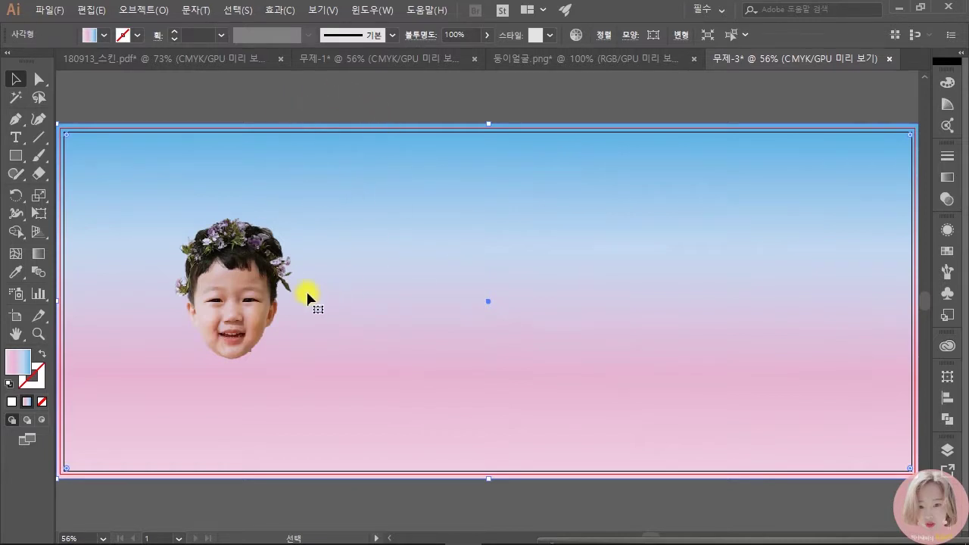
left_click(241, 258, "shift")
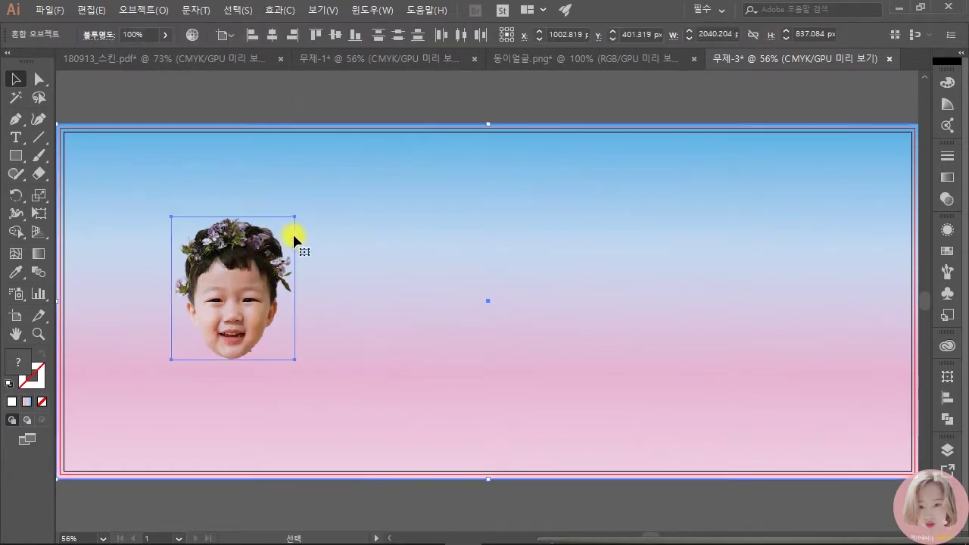
left_click(948, 201)
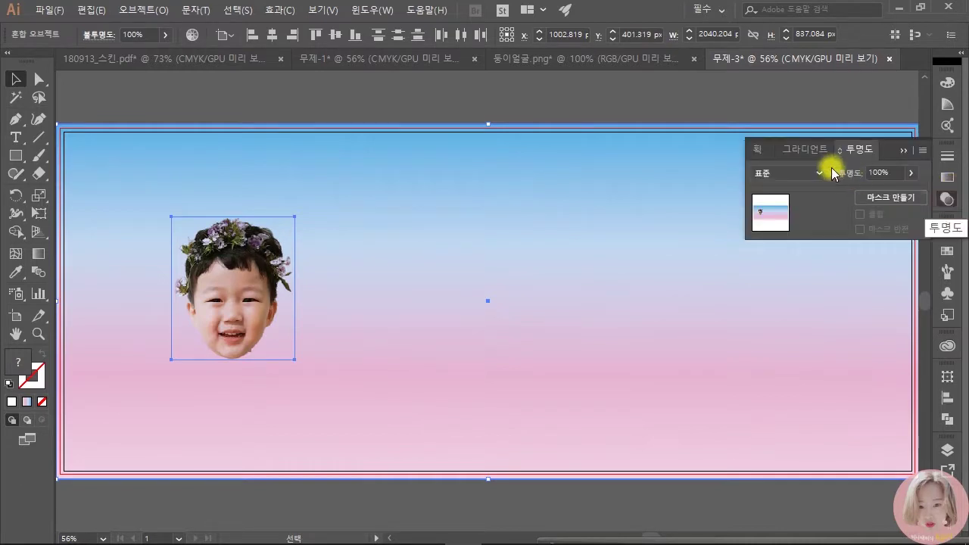
left_click(818, 174)
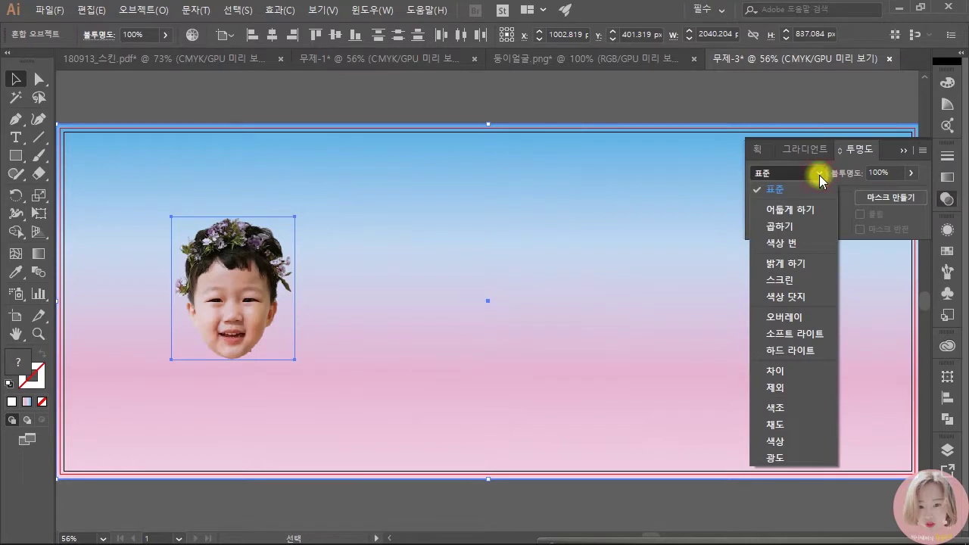
left_click(811, 318)
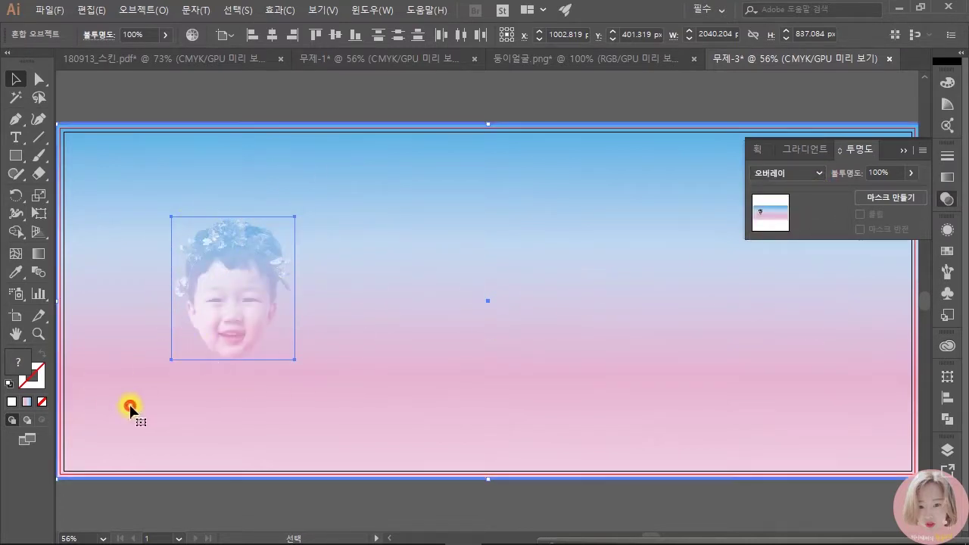
left_click(260, 108)
Step: Reduce only the face image's opacity to 81%
scroll(258, 302, "up", 4)
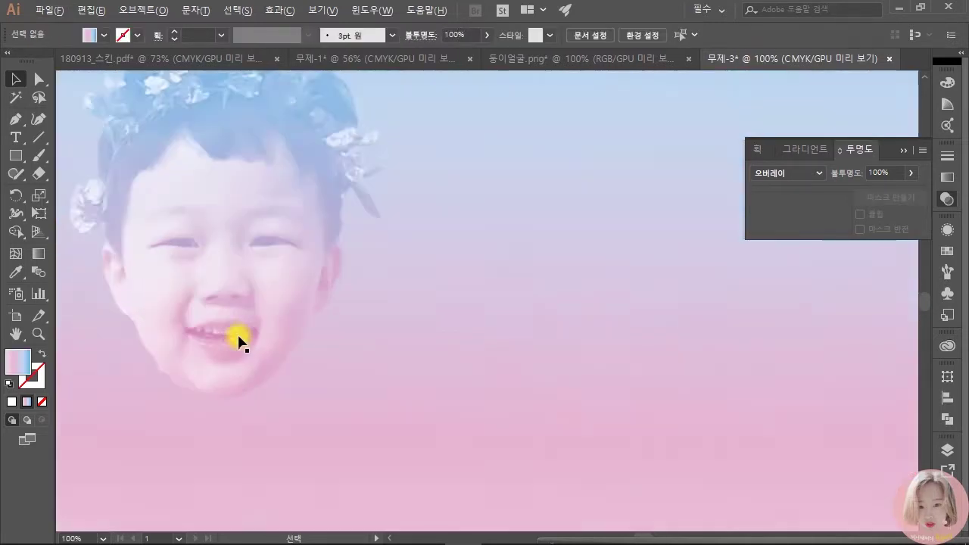
scroll(428, 368, "down", 3)
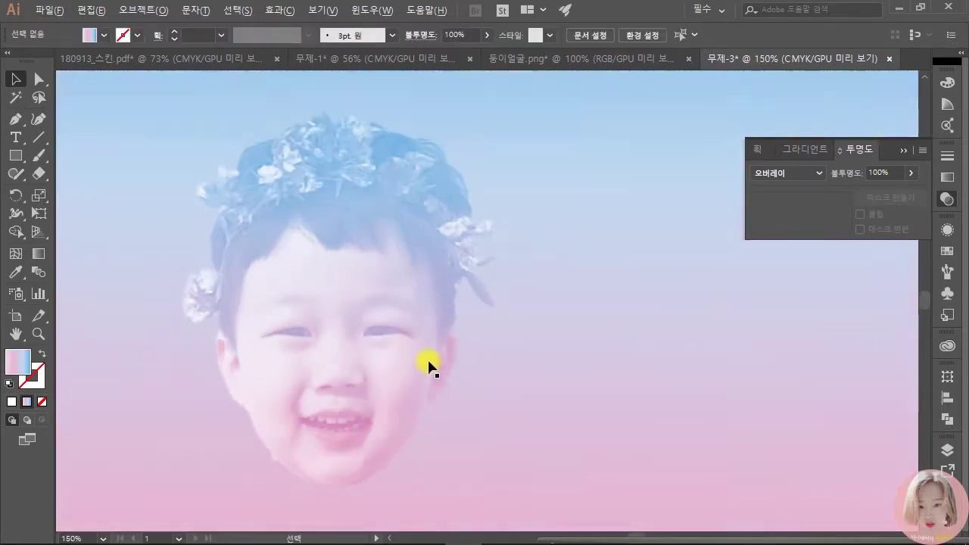
left_click(397, 330)
left_click_drag(535, 364, 417, 335)
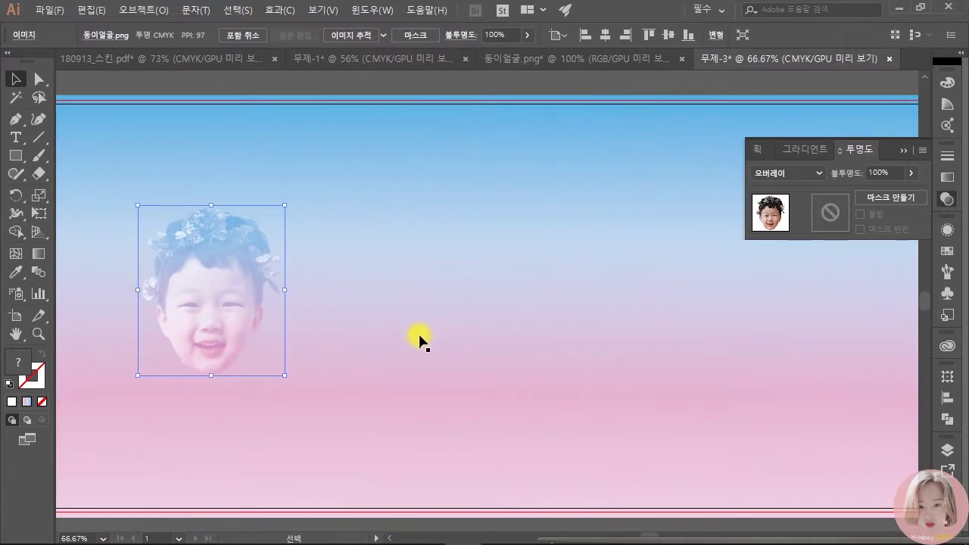
left_click(911, 172)
mouse_move(907, 191)
left_mouse_down()
mouse_move(883, 198)
mouse_move(906, 199)
left_mouse_up()
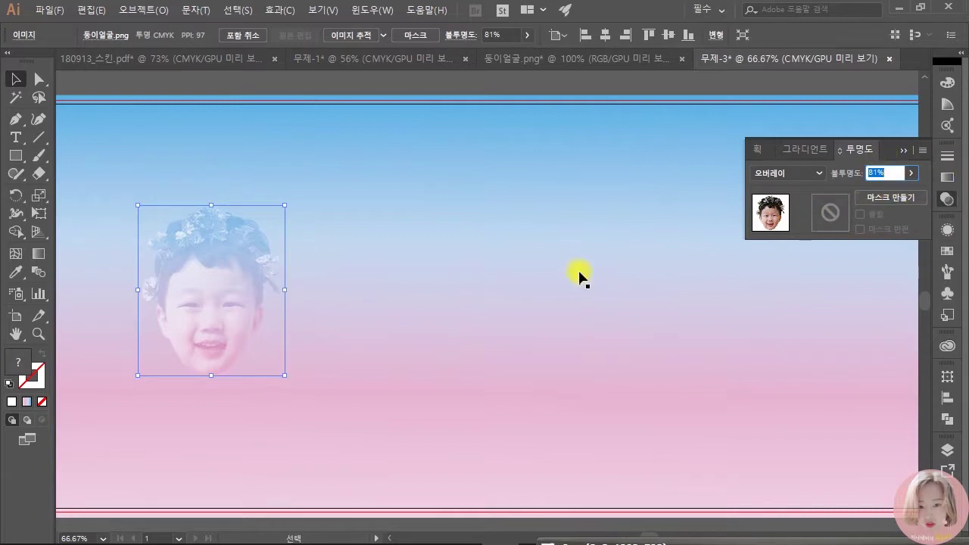
left_click(370, 276)
left_click(238, 287)
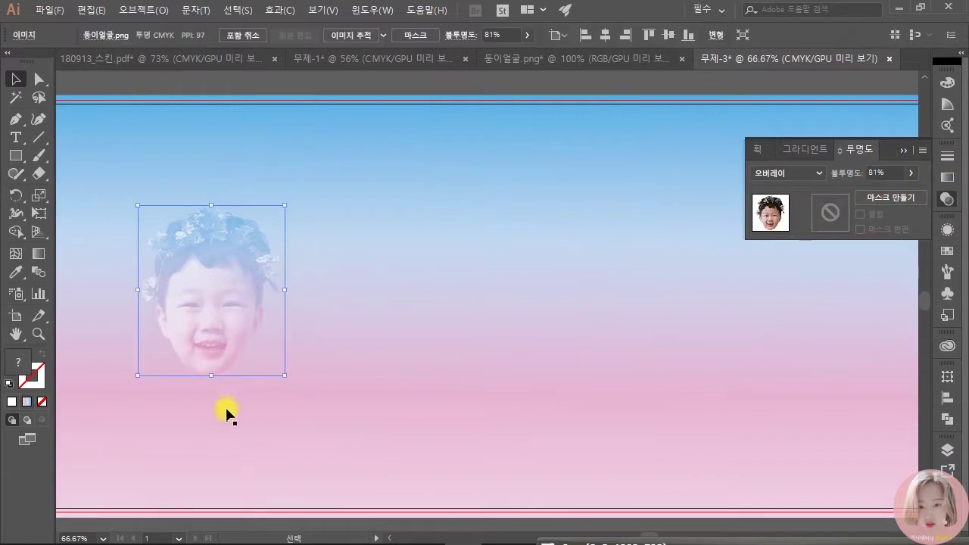
Step: Set the face image's opacity back to 100%
left_click(910, 173)
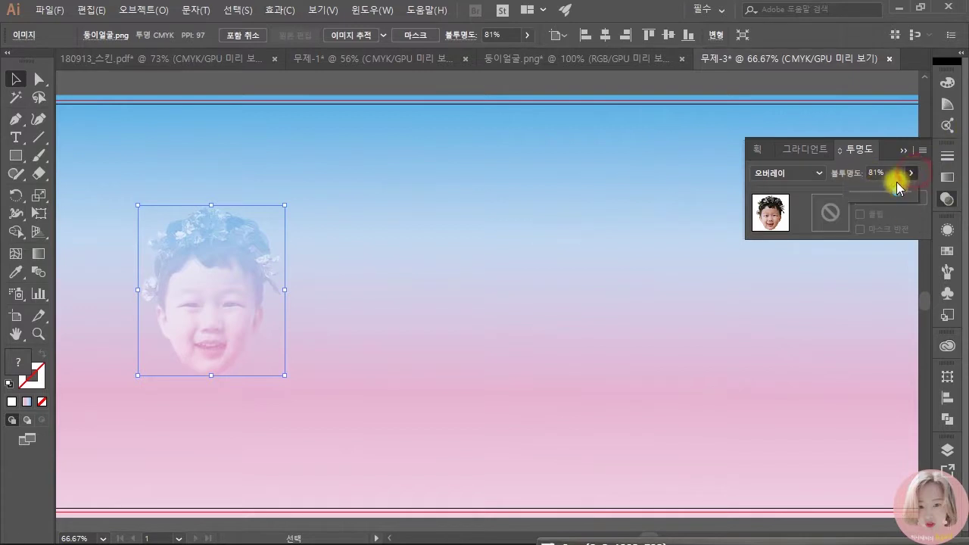
left_click_drag(892, 196, 930, 190)
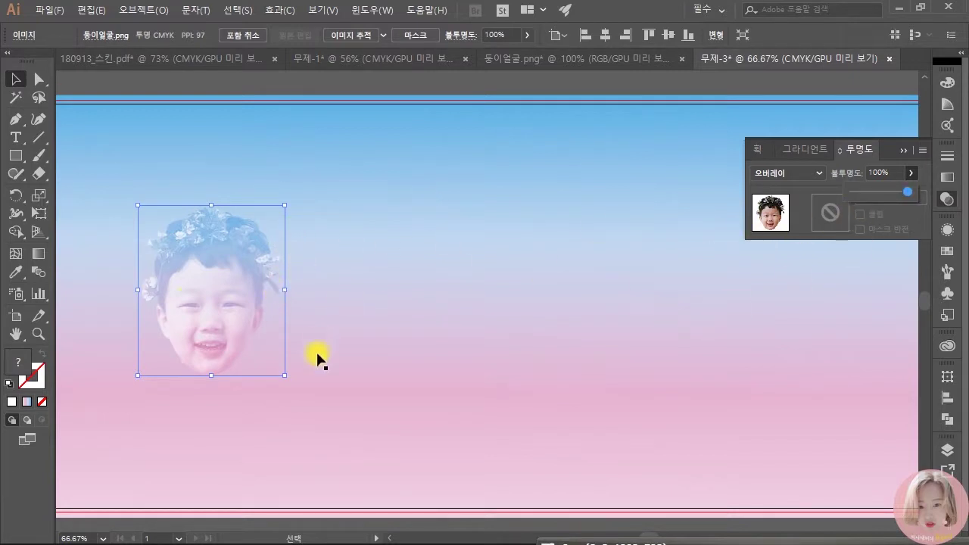
mouse_move(907, 189)
left_mouse_down()
mouse_move(871, 195)
mouse_move(919, 190)
left_mouse_up()
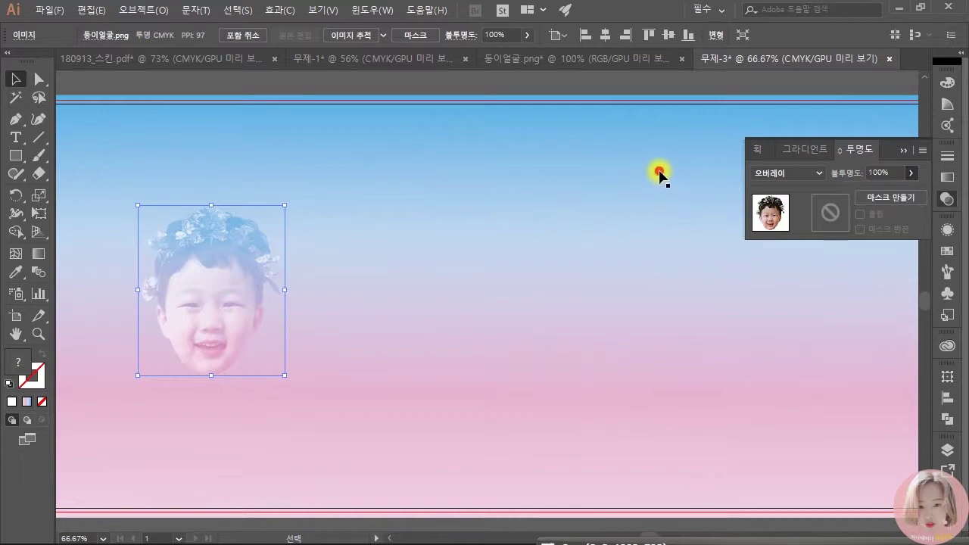
Step: Lower the gradient background rectangle's opacity, trying 67% and settling on 84%
left_click(425, 175)
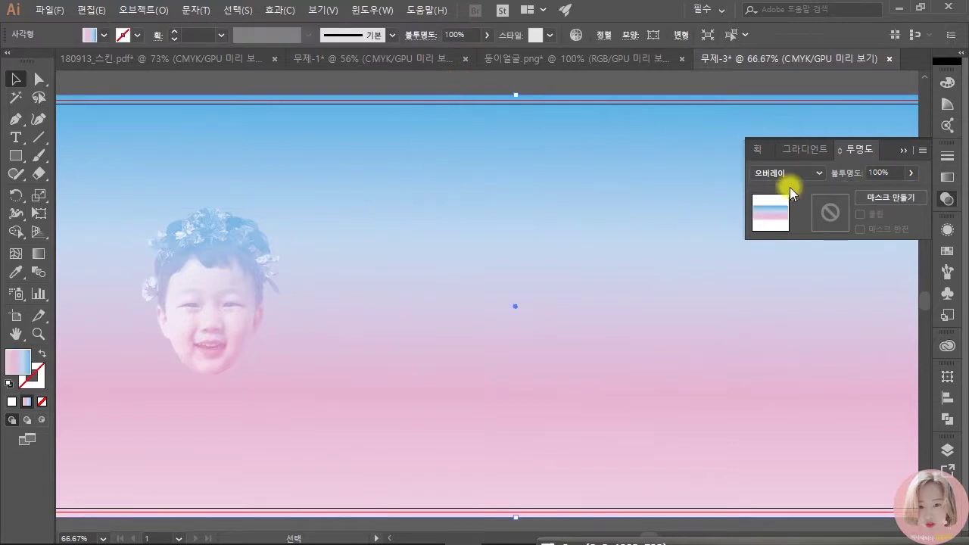
left_click(911, 173)
left_click_drag(908, 195, 888, 191)
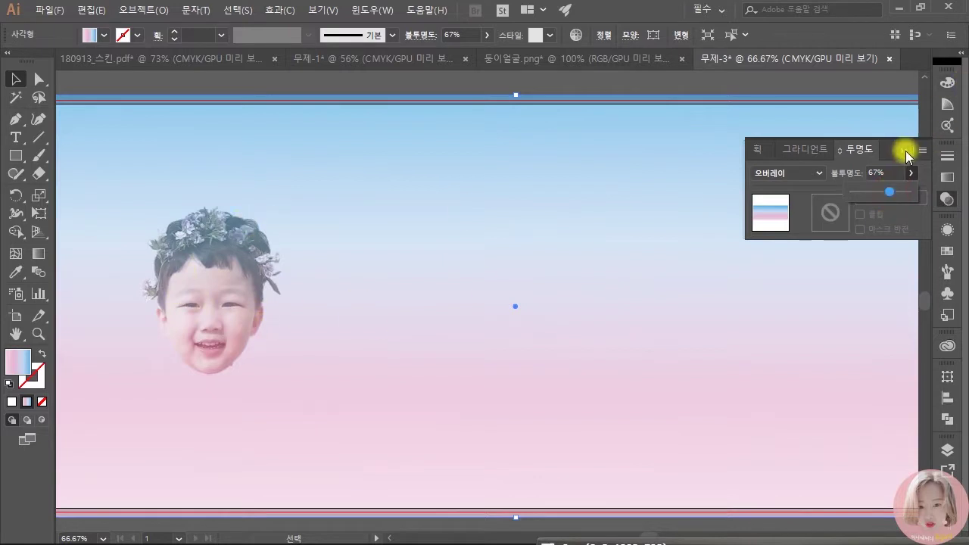
left_click_drag(893, 194, 898, 188)
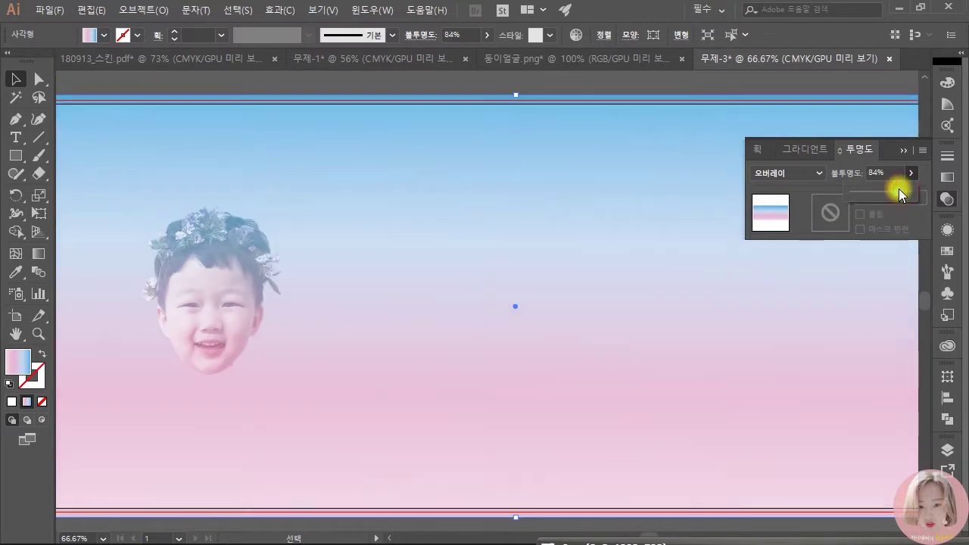
left_click(466, 78)
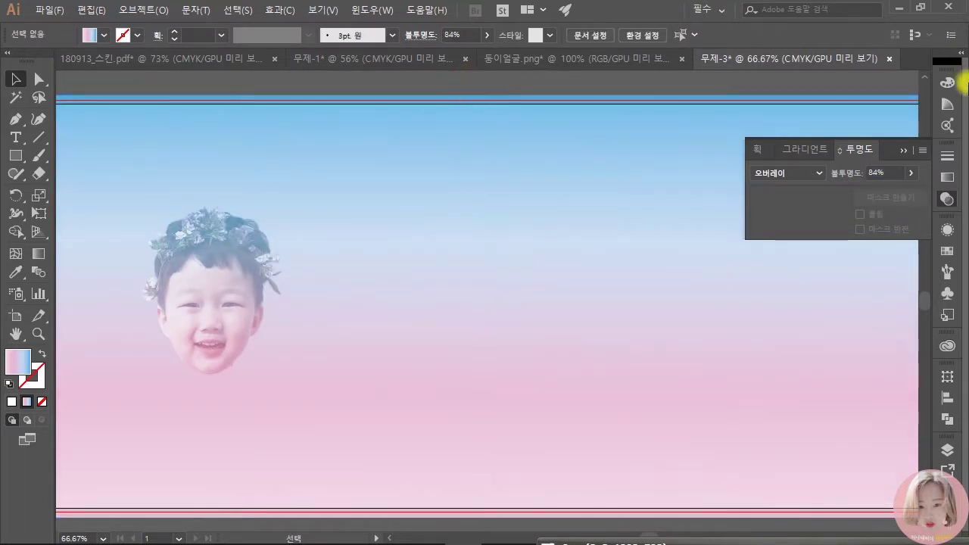
Step: Rotate the face image slightly counterclockwise on the banner
key("ctrl+0")
left_click(902, 151)
left_click(235, 295)
left_click(603, 96)
left_click(227, 310)
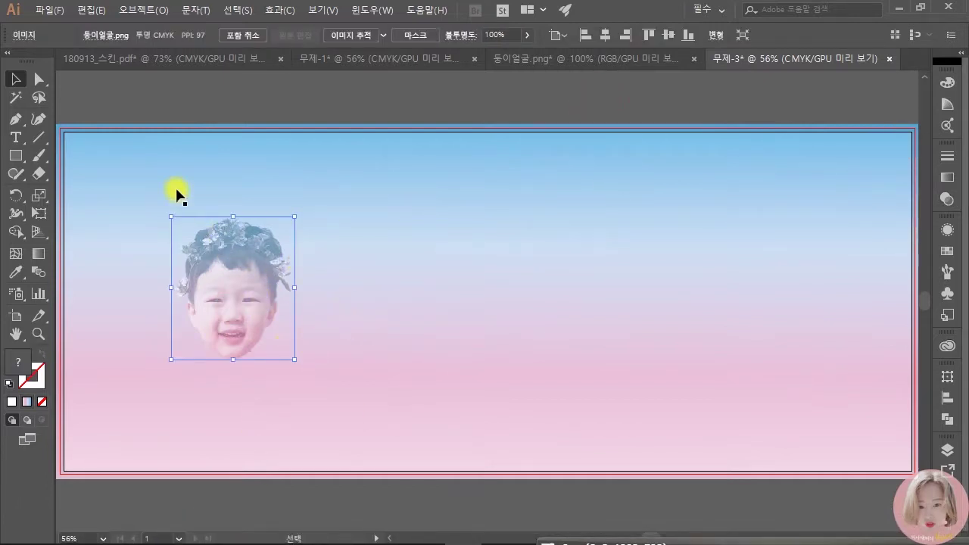
left_click_drag(165, 211, 159, 158)
left_click(324, 255)
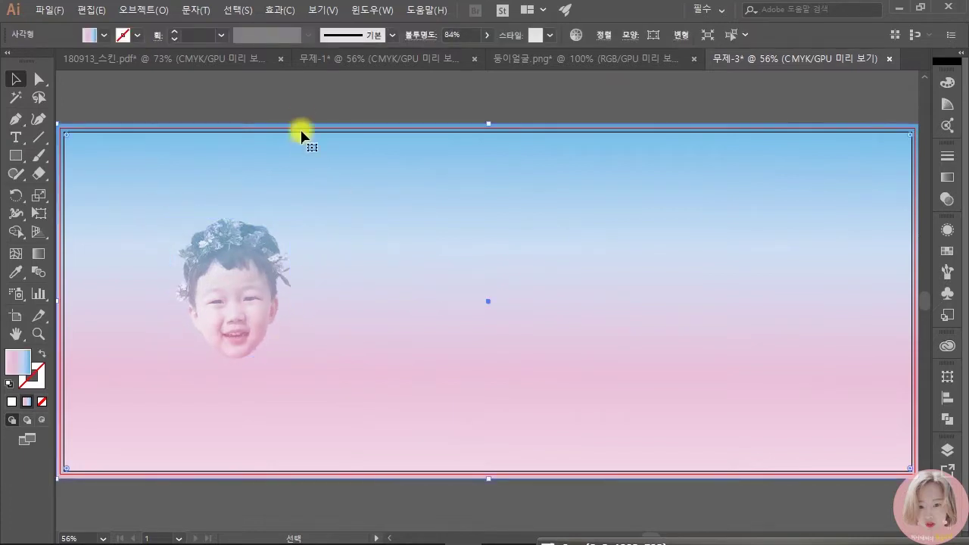
Step: Add the title text "둥이와 함께하는 모든 일상" beside the face image, removing the extra placeholder text object
left_click(15, 137)
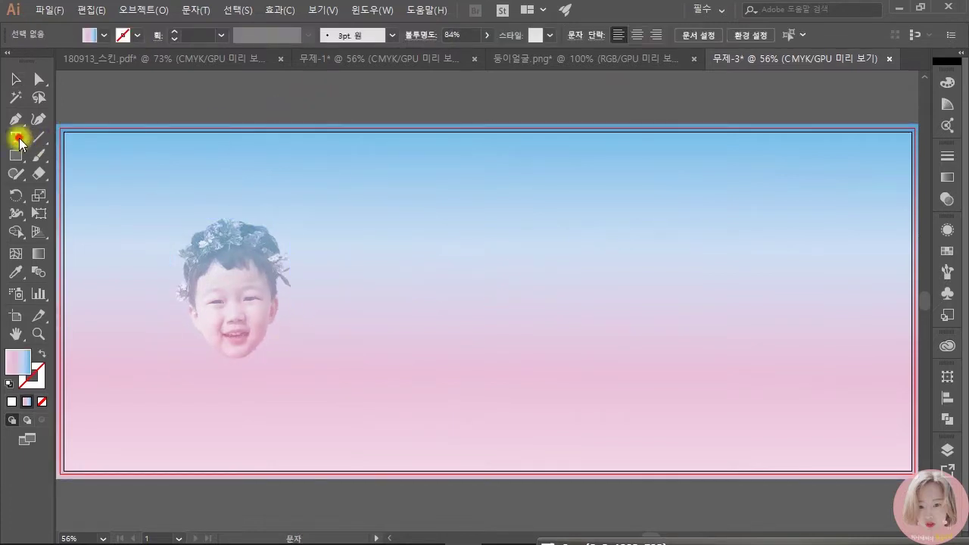
left_click(321, 276)
left_click(362, 65)
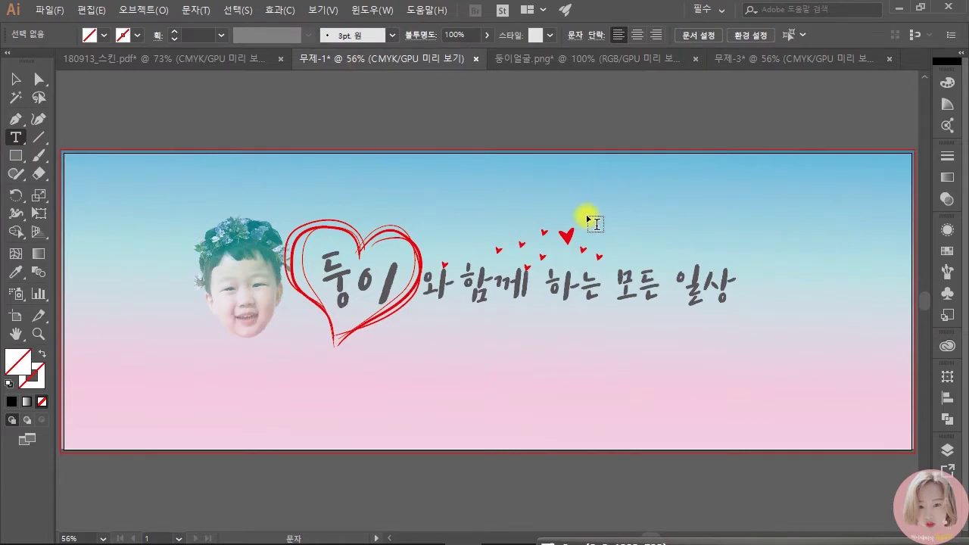
left_click(811, 58)
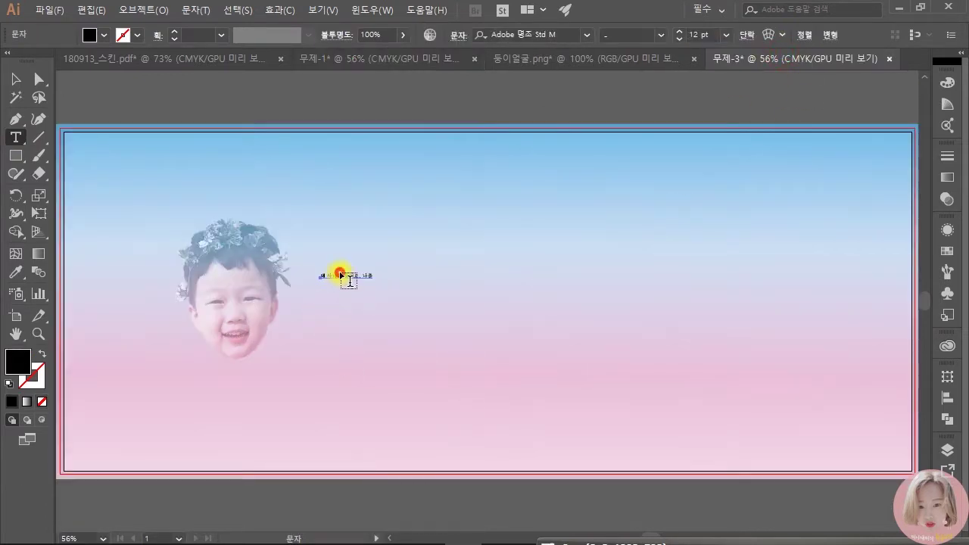
key("ctrl+v")
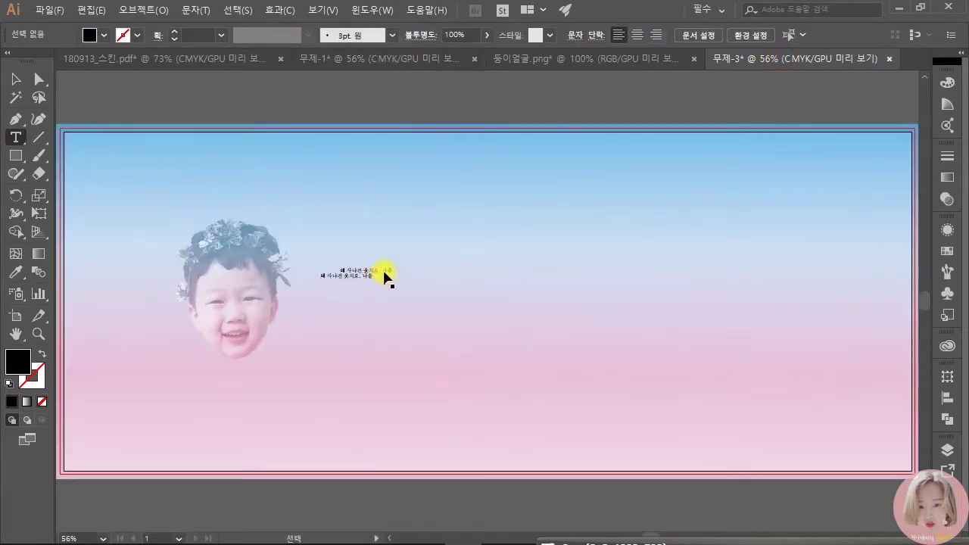
left_click(399, 352, "ctrl")
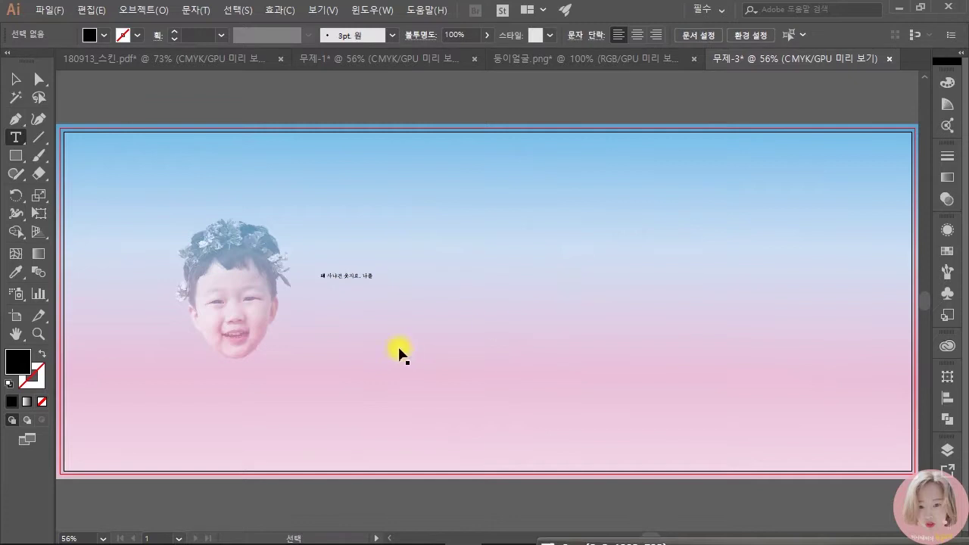
double_click(335, 276)
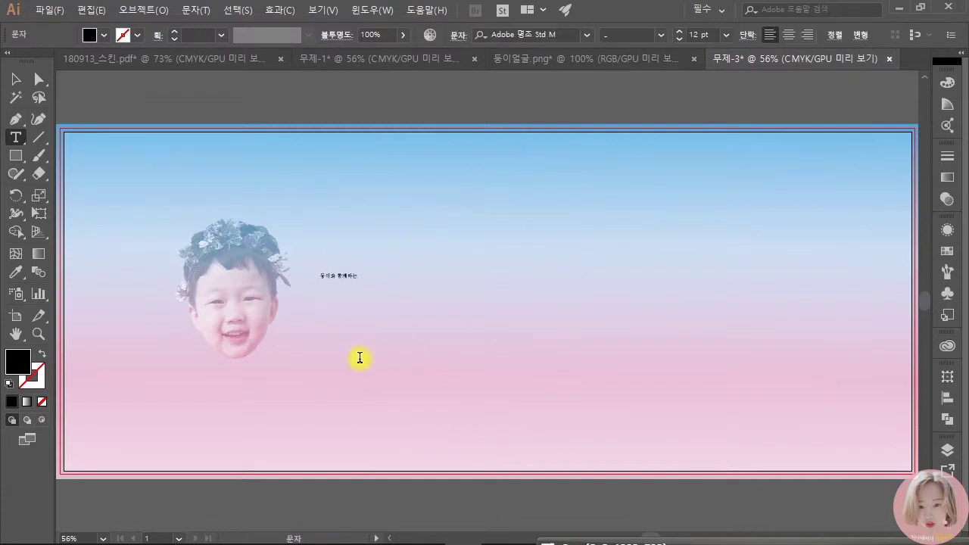
Step: Set the title text size to 120 pt and move the title closer to the face, inside the banner
key("ctrl+a")
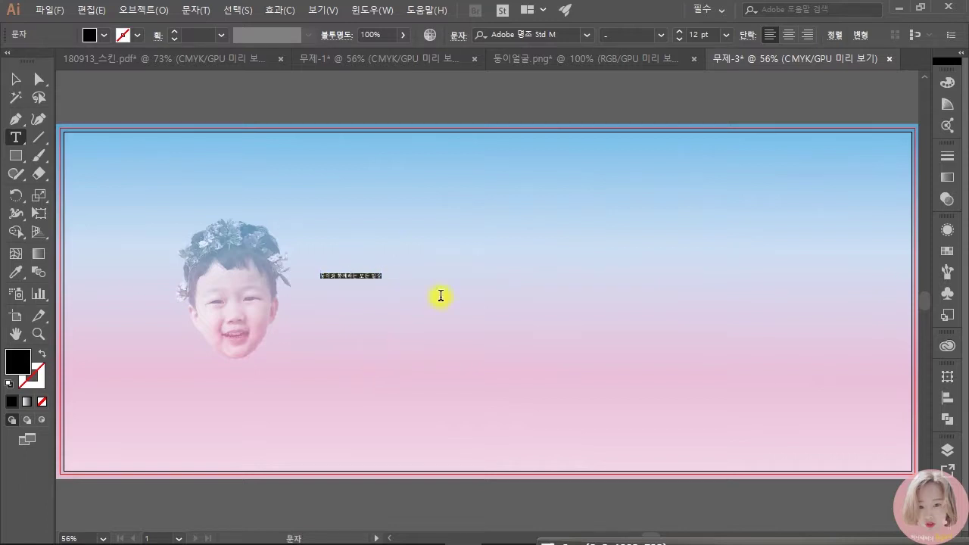
left_click(698, 34)
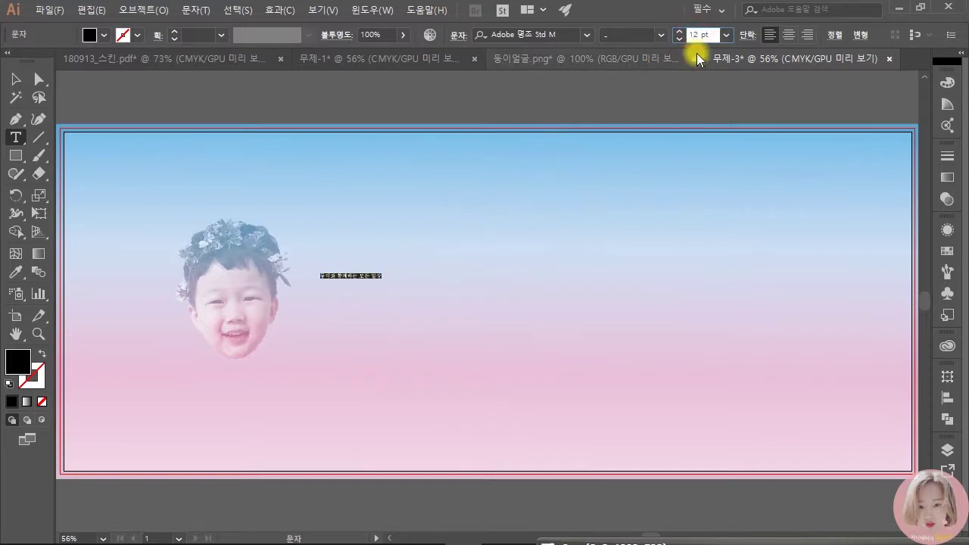
type("00")
key("BackSpace")
key("BackSpace")
type("120")
key("Return")
left_click_drag(580, 270, 542, 297)
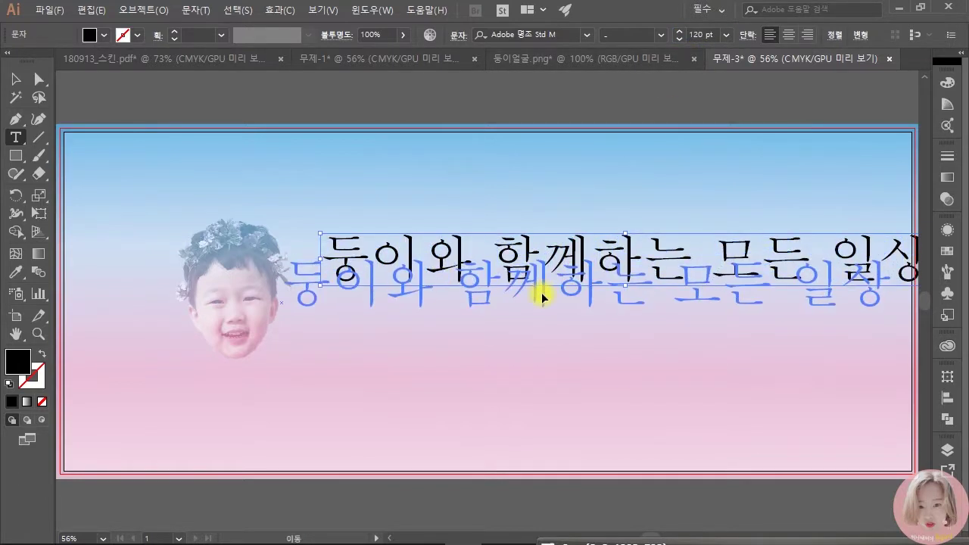
Step: Set the title's font to tvN 즐거운이야기 after previewing other fonts, and nudge the title into place
left_click(586, 35)
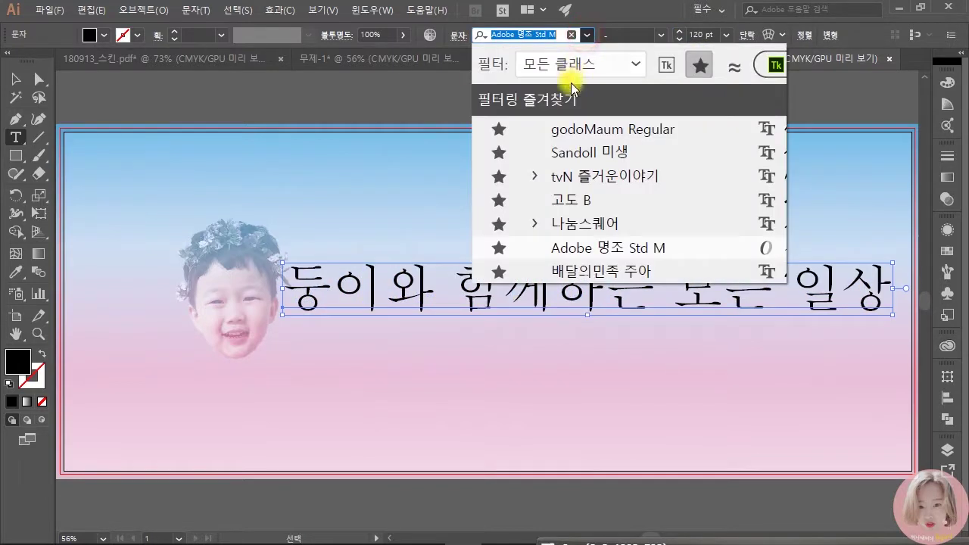
left_click(708, 70)
scroll(597, 183, "up", 10)
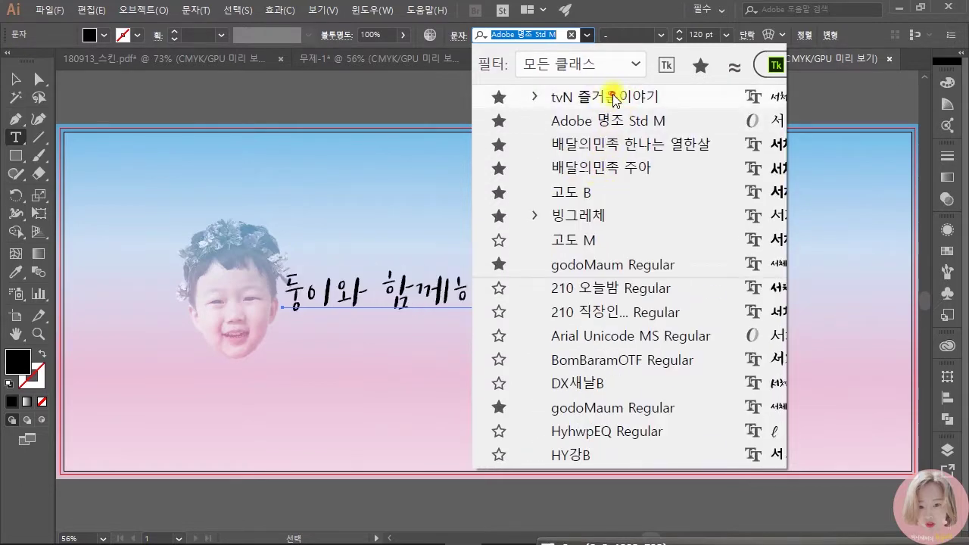
left_click(613, 96)
left_click(15, 79)
mouse_move(495, 295)
left_mouse_down()
mouse_move(511, 290)
mouse_move(489, 294)
left_mouse_up()
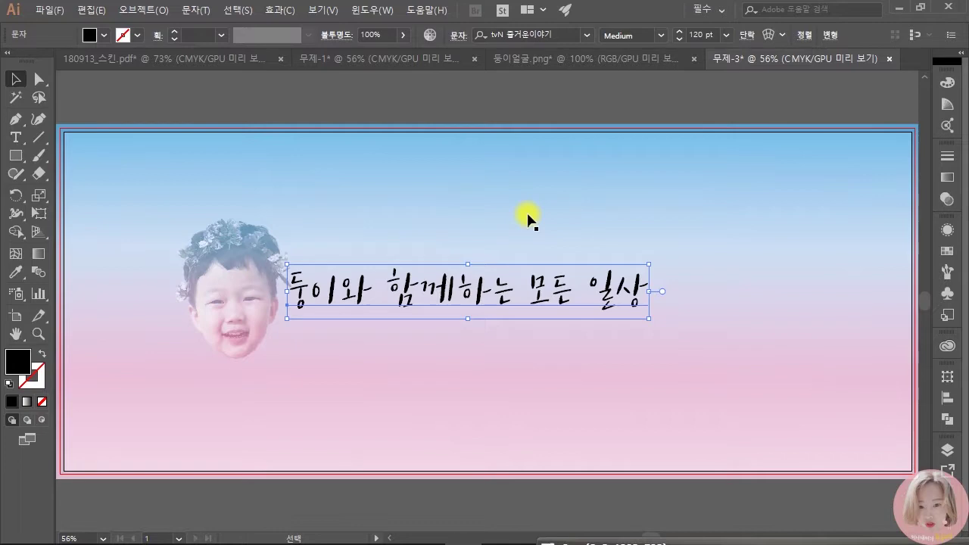
left_click(586, 35)
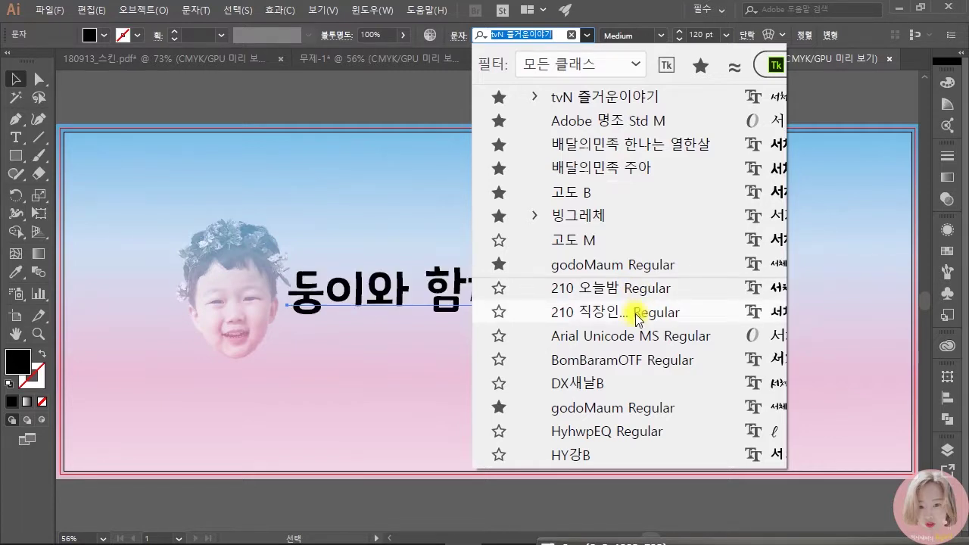
left_click(586, 97)
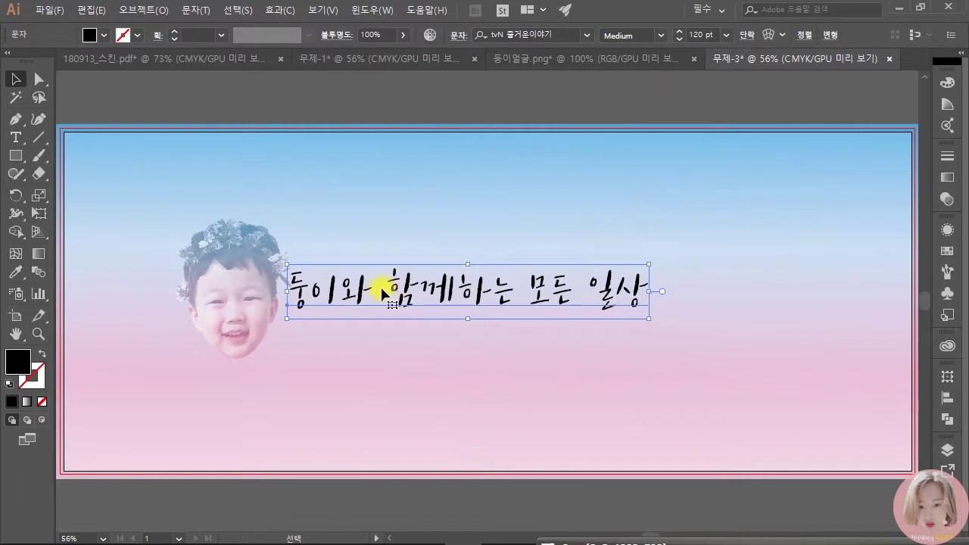
Step: Shift the title slightly away from the face and set its font style to Bold
left_click_drag(433, 296, 455, 295)
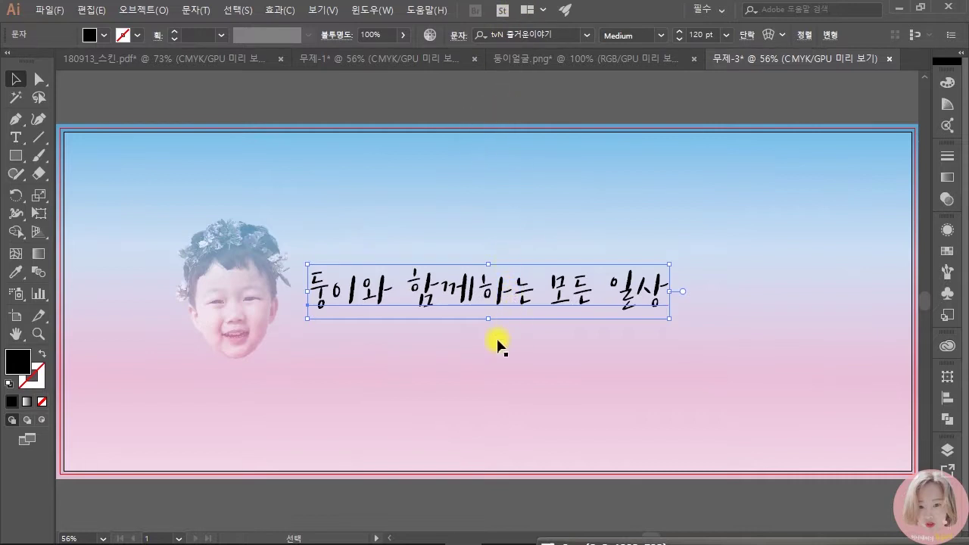
left_click(661, 35)
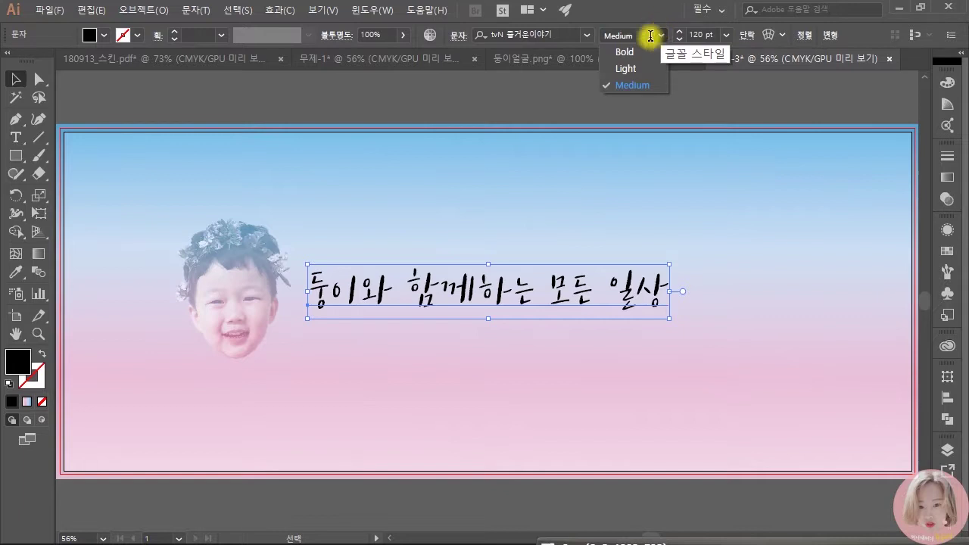
left_click(629, 51)
left_click(499, 351)
Step: Center the face image and title on each other, then move the face back before the title's first letter, slightly higher
left_click(382, 286)
left_click(231, 324)
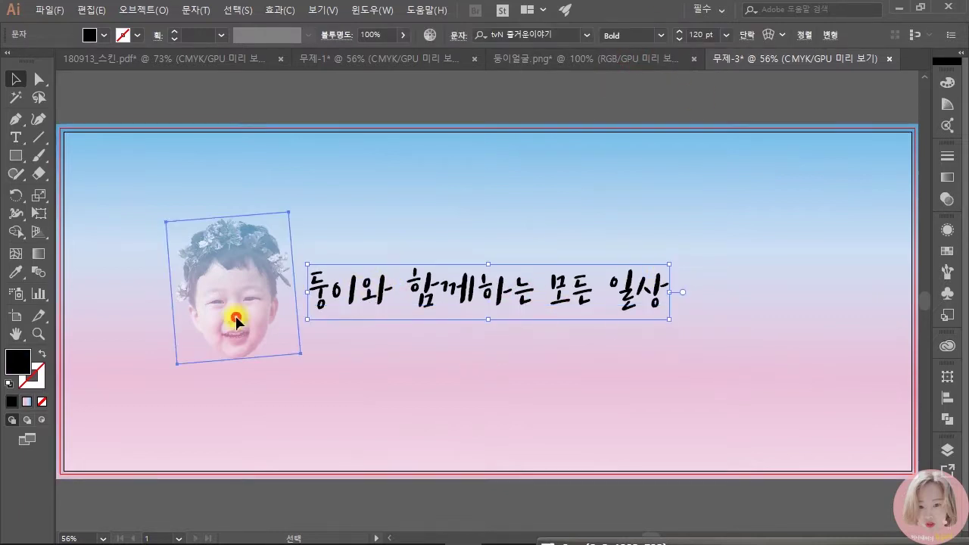
left_click(560, 304)
left_click_drag(493, 242, 299, 234)
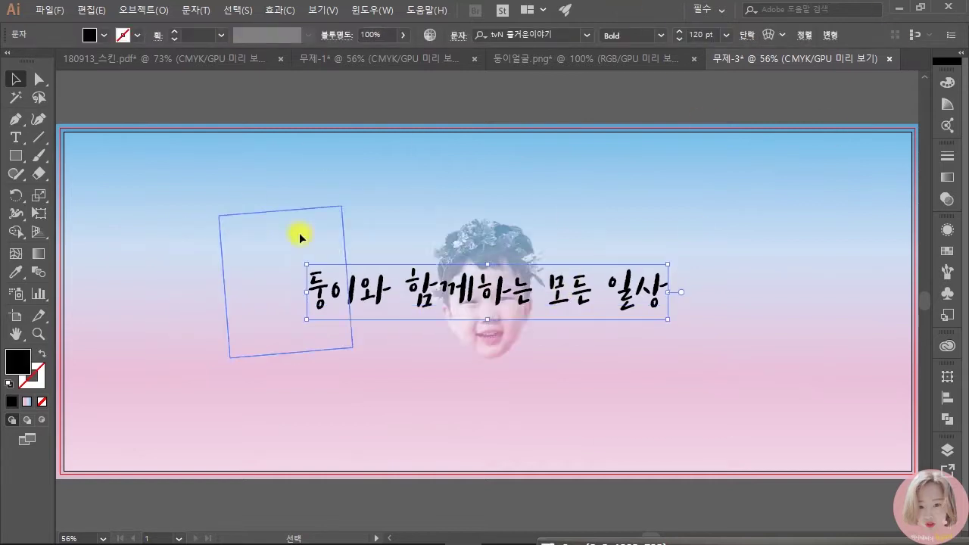
left_click_drag(297, 233, 278, 234)
left_click_drag(276, 233, 250, 210)
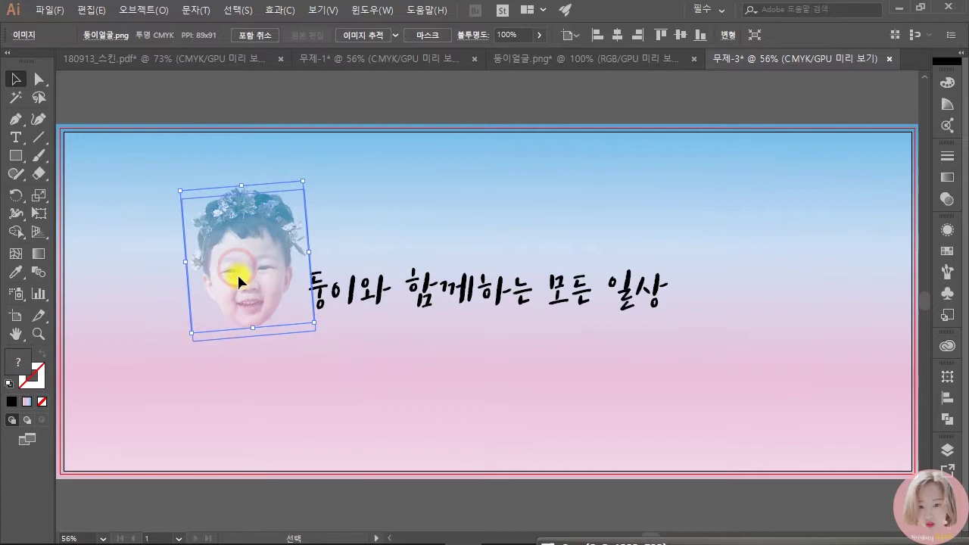
key("ctrl+z")
key("ctrl+z")
Step: Convert the title text to outlines and ungroup it into separate letters
left_click(333, 292)
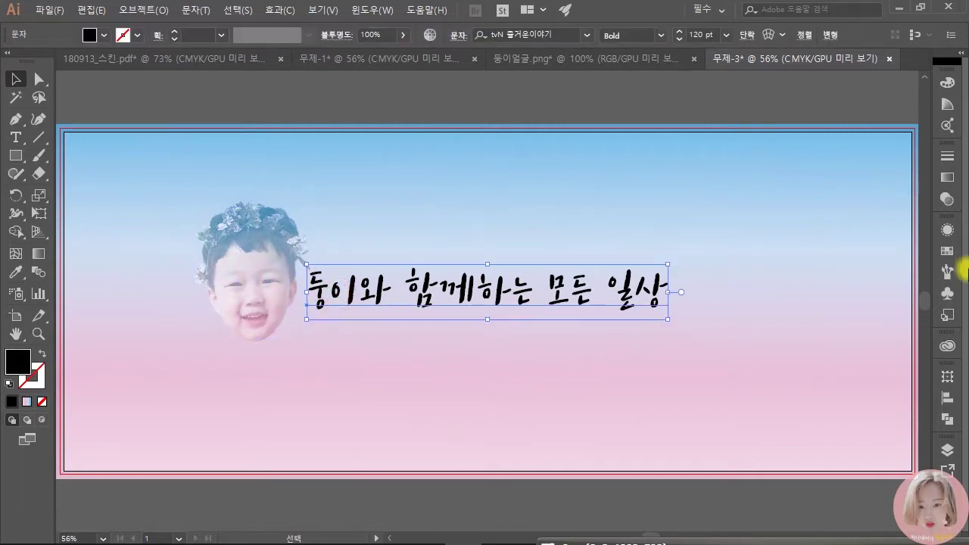
key("ctrl+shift+o")
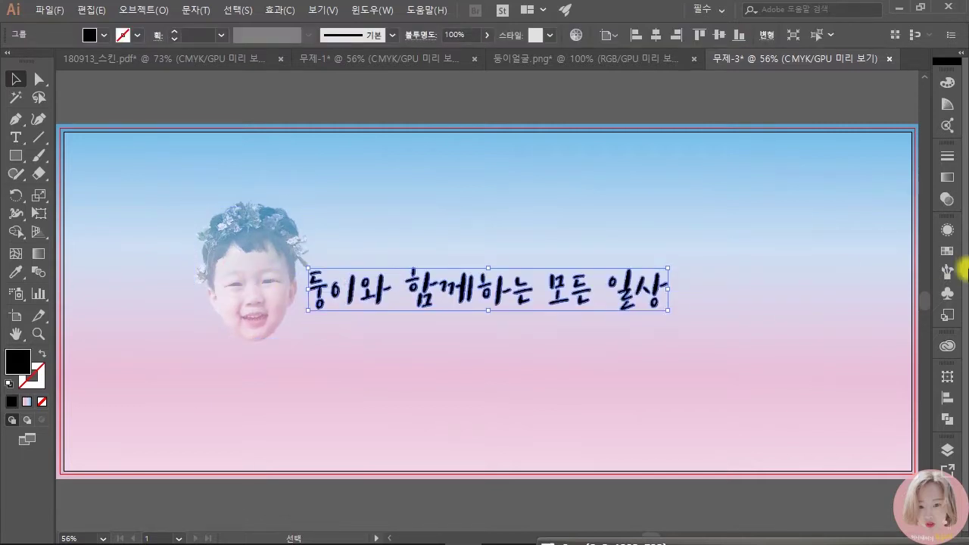
left_click(648, 227)
left_click(644, 297)
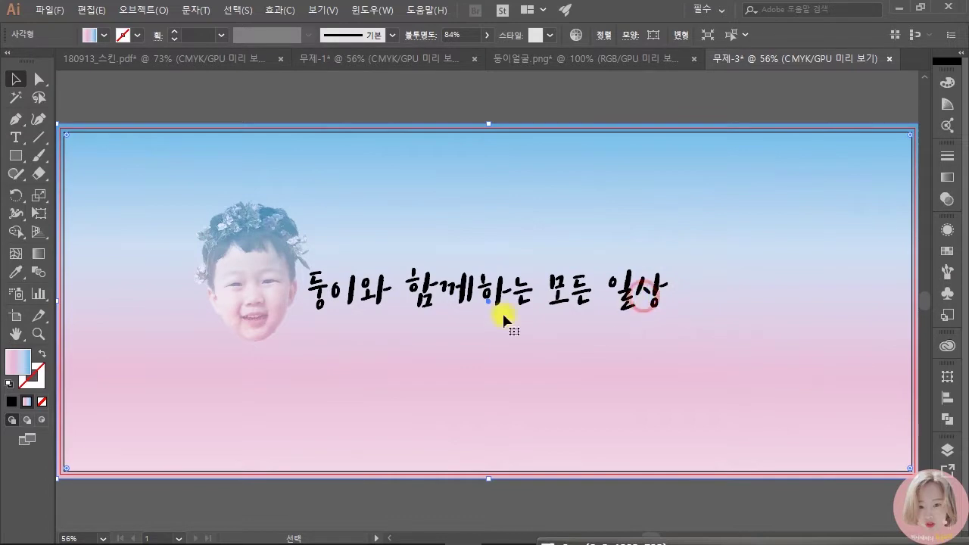
left_click(358, 301)
scroll(339, 325, "up", 3)
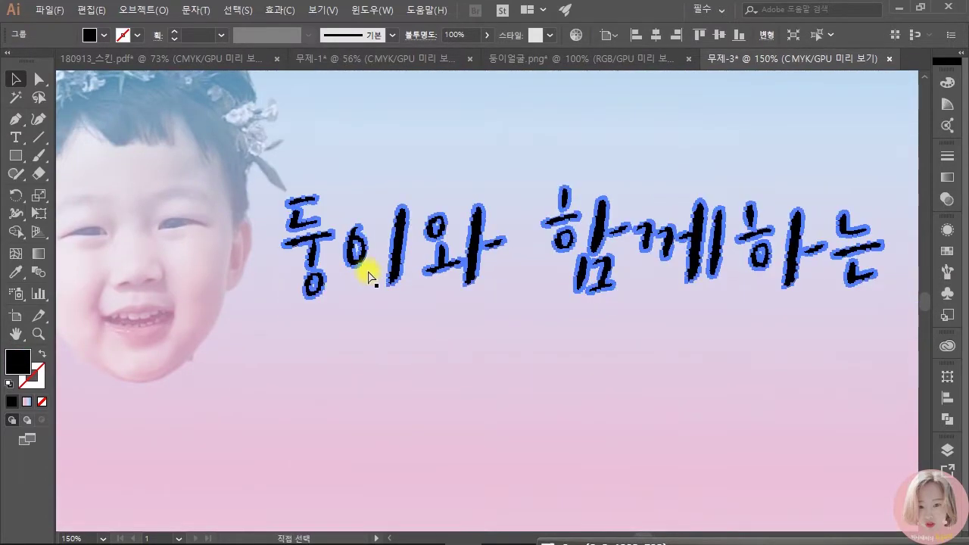
left_click(380, 341)
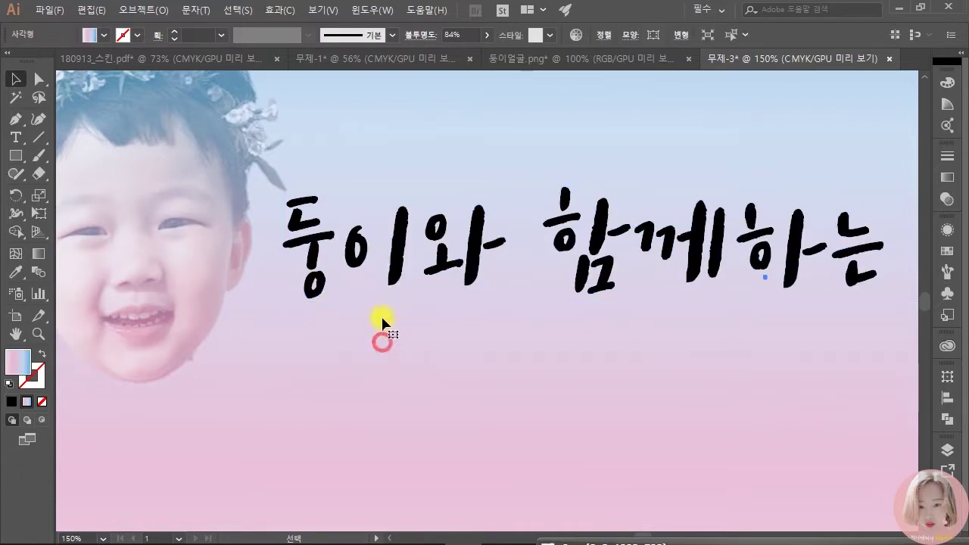
Step: Enlarge the letters "둥이" so they stand out from the rest of the title
left_click(395, 254)
left_click(312, 244, "shift")
left_click_drag(282, 196, 226, 155)
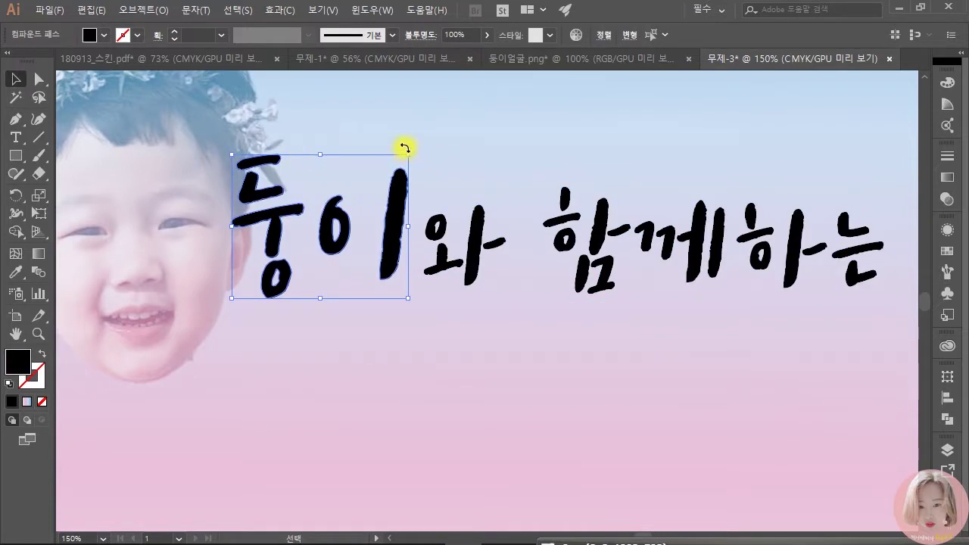
left_click_drag(408, 153, 428, 144)
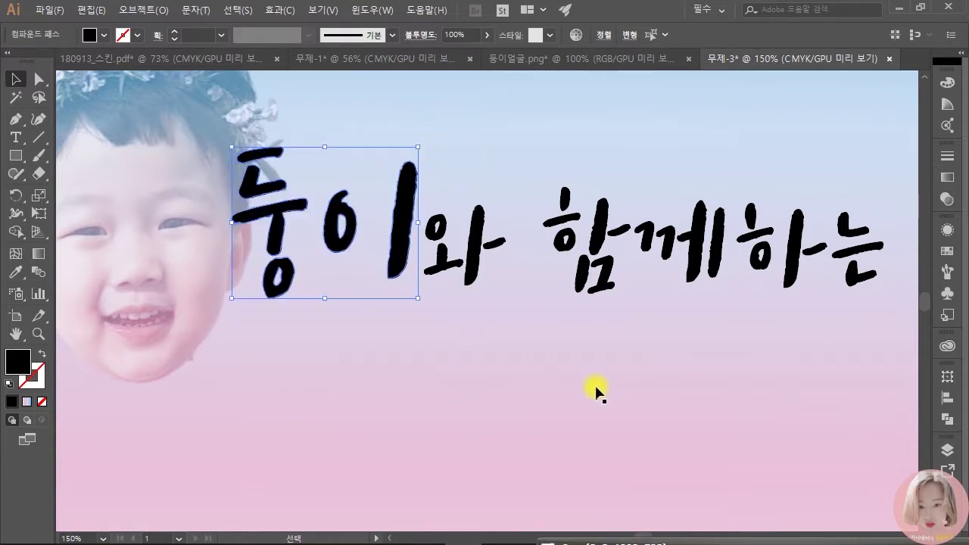
left_click(422, 248)
scroll(579, 319, "down", 4)
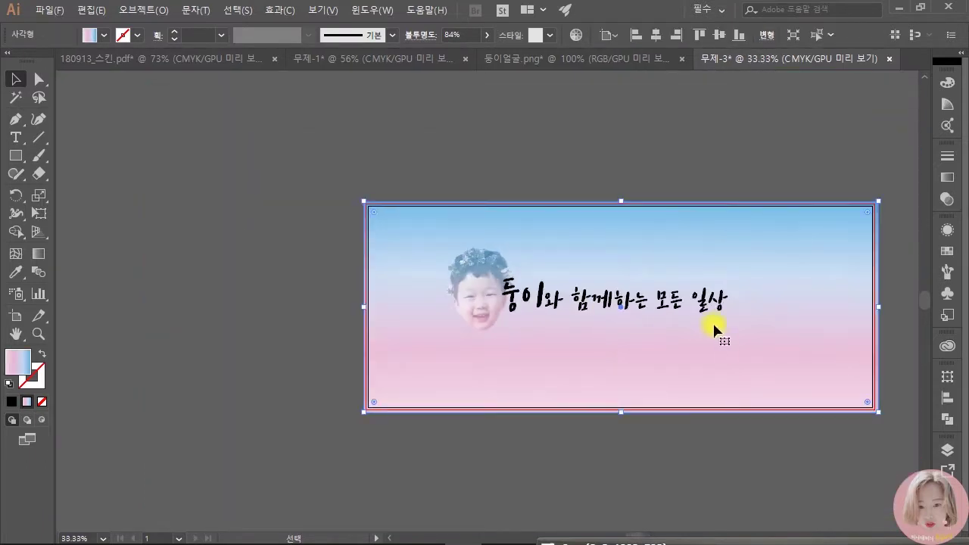
scroll(573, 333, "up", 2)
scroll(651, 354, "right", 3)
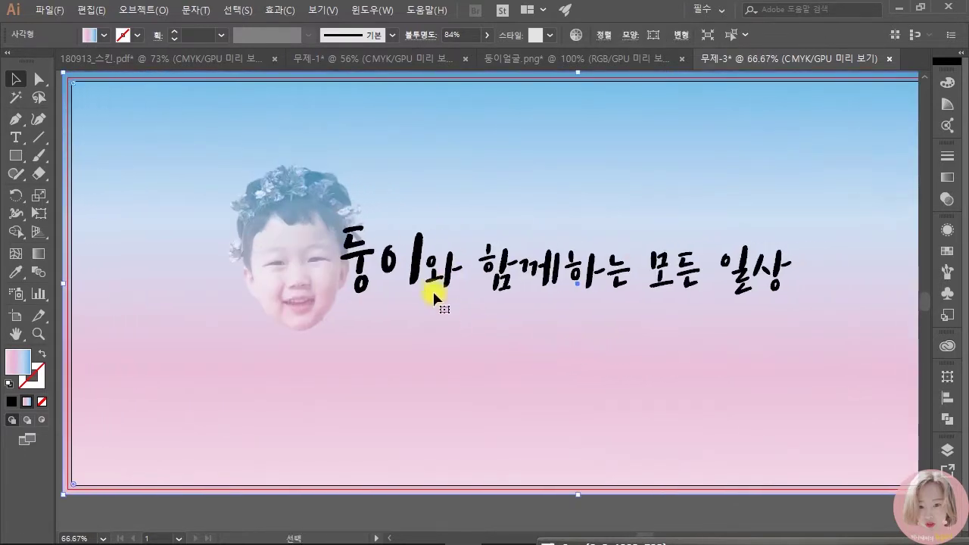
left_click(442, 273)
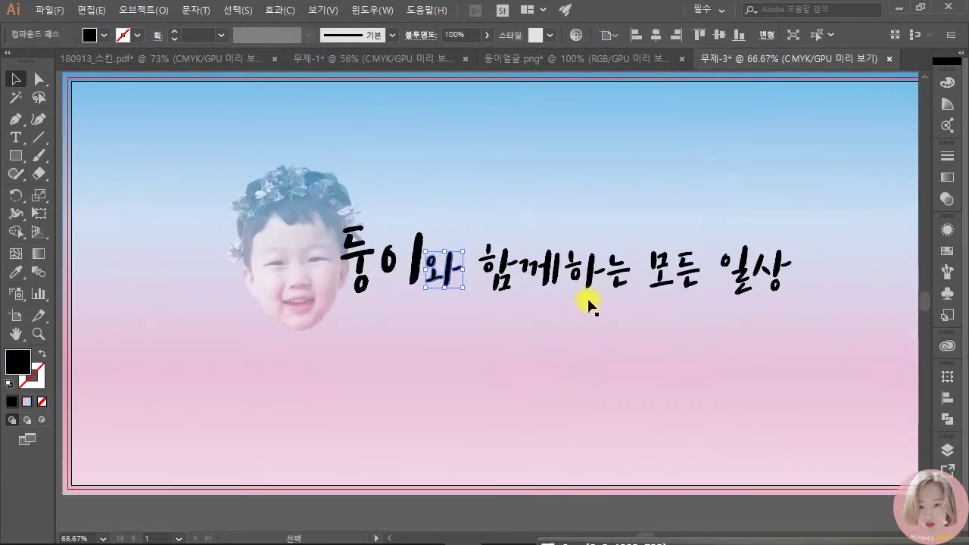
scroll(443, 304, "up", 2)
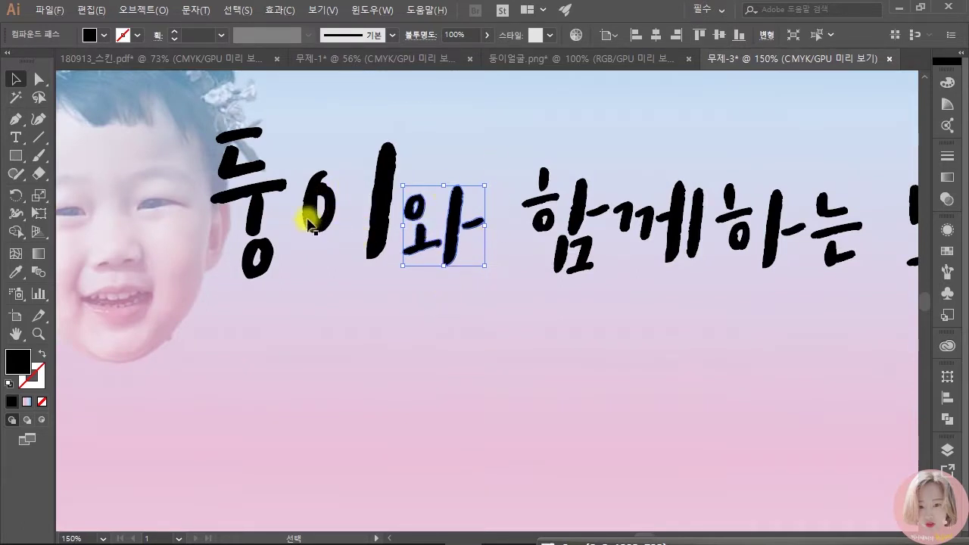
left_click(470, 214)
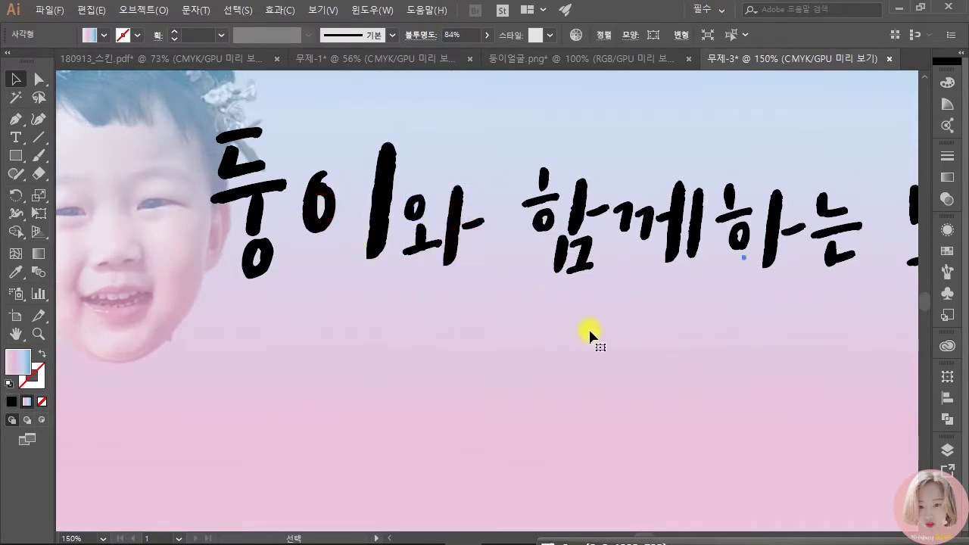
scroll(588, 325, "down", 2)
left_click_drag(724, 207, 564, 211)
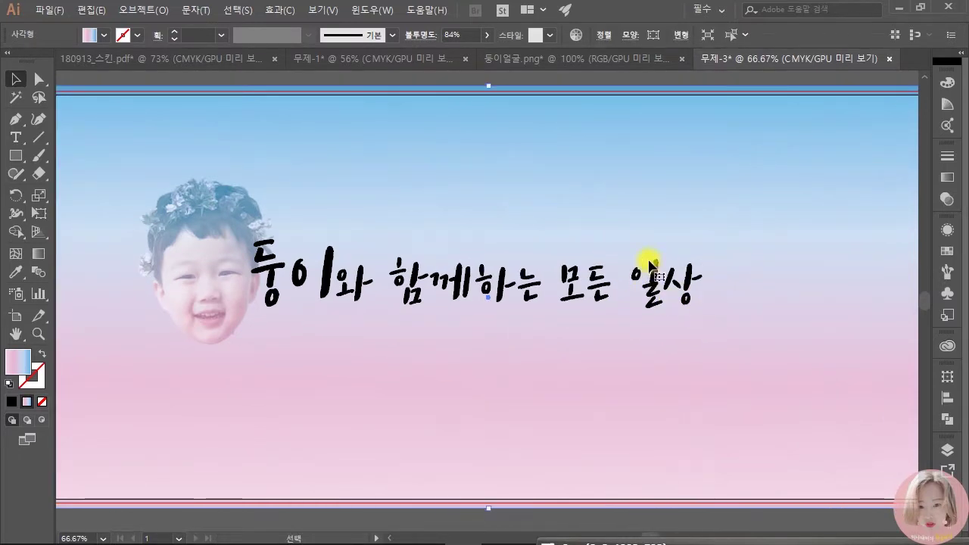
left_click_drag(743, 323, 399, 284)
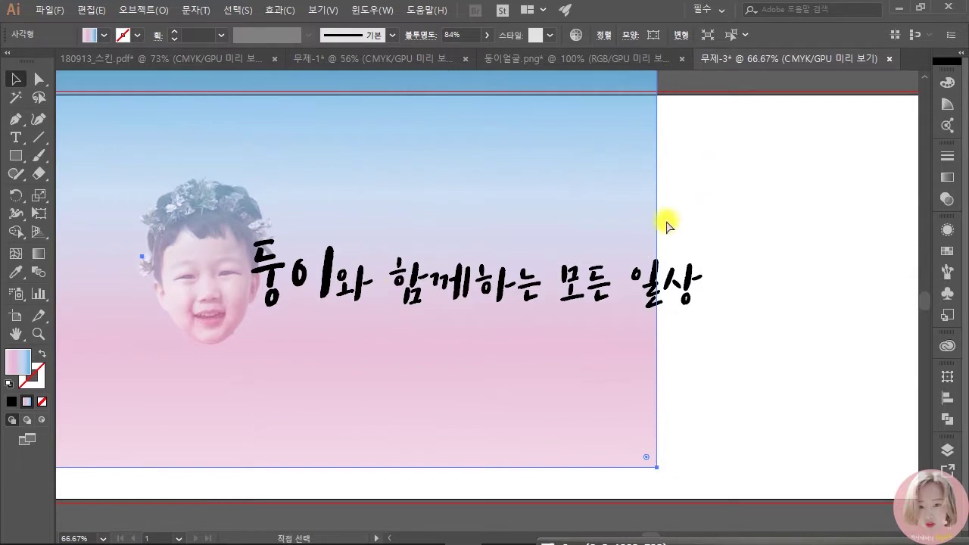
key("ctrl+z")
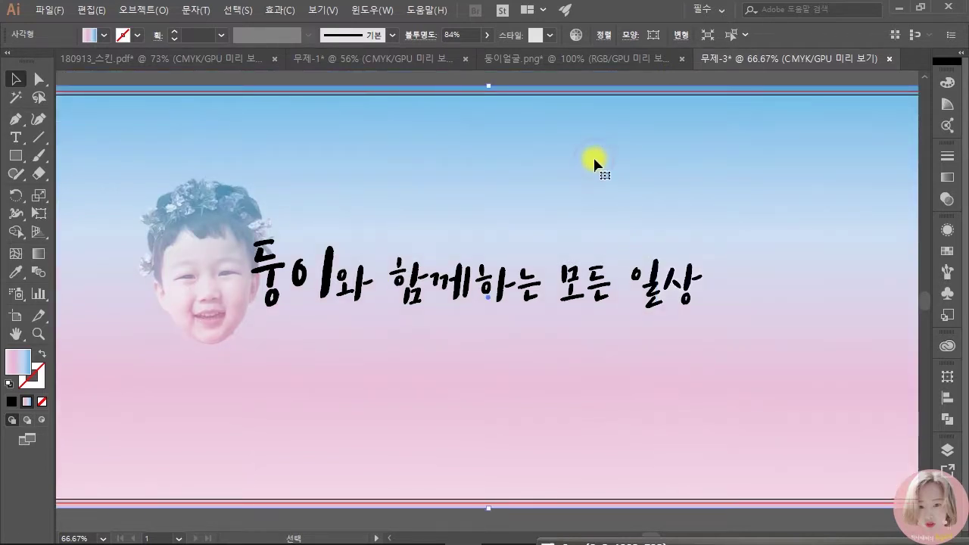
key("ctrl+shift+a")
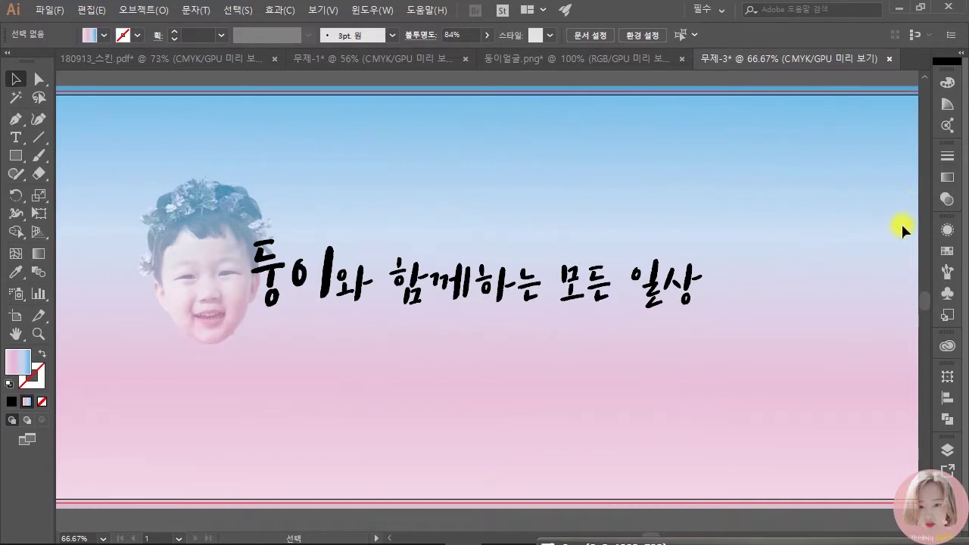
left_click(947, 450)
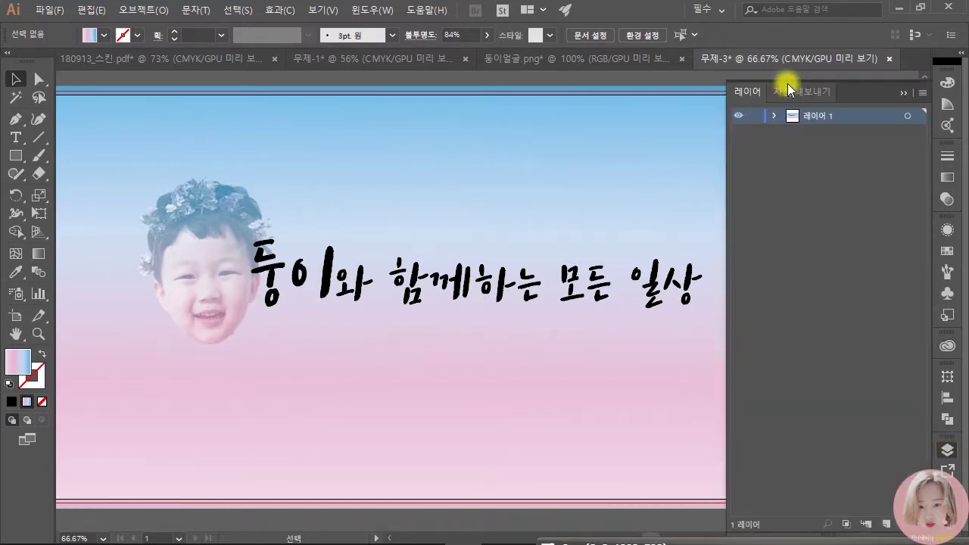
left_click(773, 115)
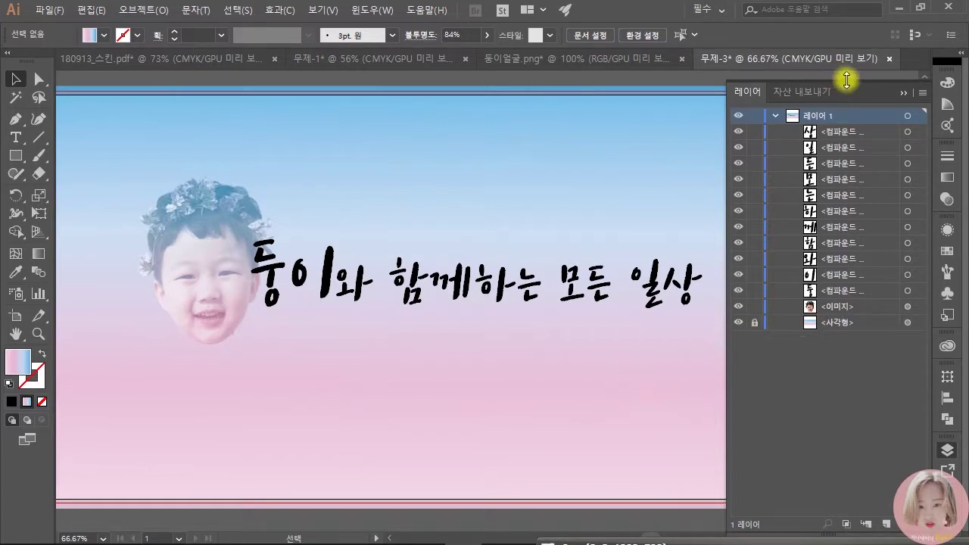
left_click(902, 92)
Step: Nudge all the letters after "둥이" to the right to leave a small gap behind the enlarged letters
left_click_drag(685, 333, 412, 267)
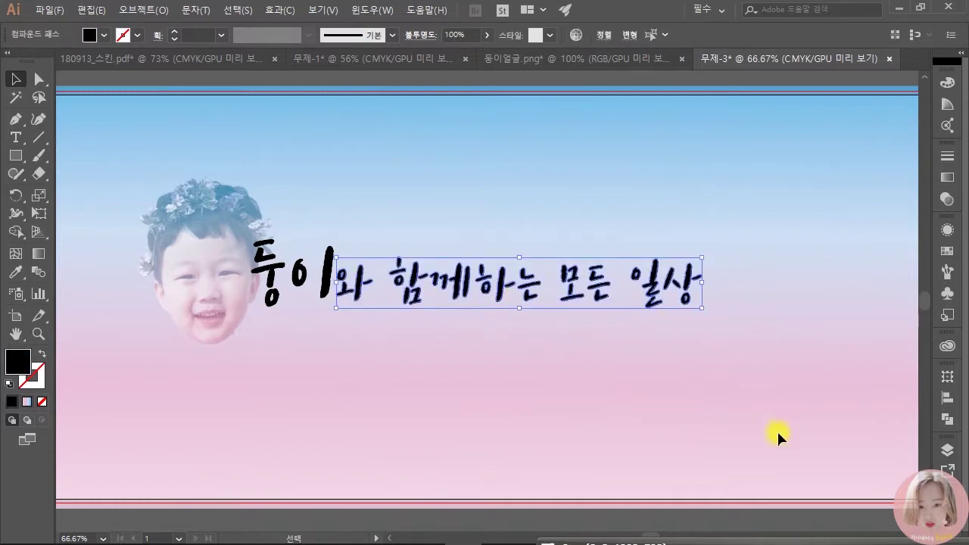
key("Right")
key("Right")
key("Right")
key("Right")
key("Right")
key("Right")
key("Right")
key("Right")
key("Right")
key("Right")
key("Right")
key("Right")
key("Right")
key("Right")
key("Right")
key("Right")
key("Right")
key("Right")
key("Right")
key("Right")
key("Right")
key("Right")
key("Right")
key("Right")
key("Right")
key("Right")
key("Right")
key("Right")
key("Right")
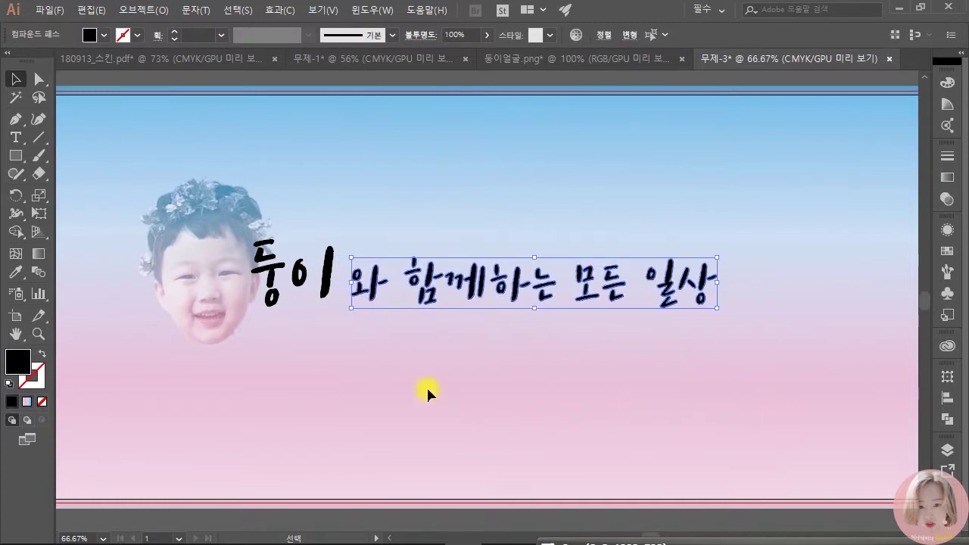
left_click(401, 376)
Step: Tilt "이" clockwise and "둥" counterclockwise, and shift the face image slightly away from the title
left_click(330, 274)
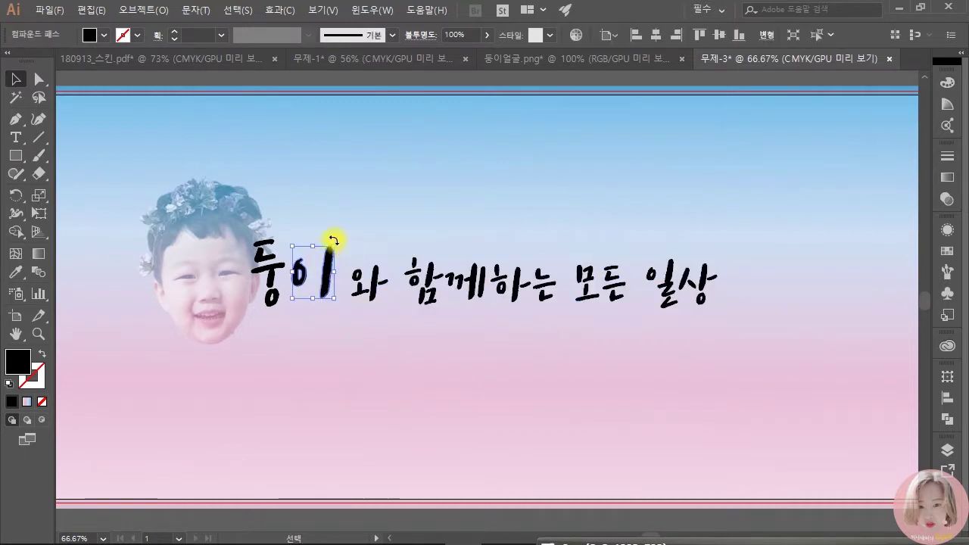
left_click_drag(333, 240, 338, 266)
left_click(266, 272)
left_click_drag(245, 220, 234, 245)
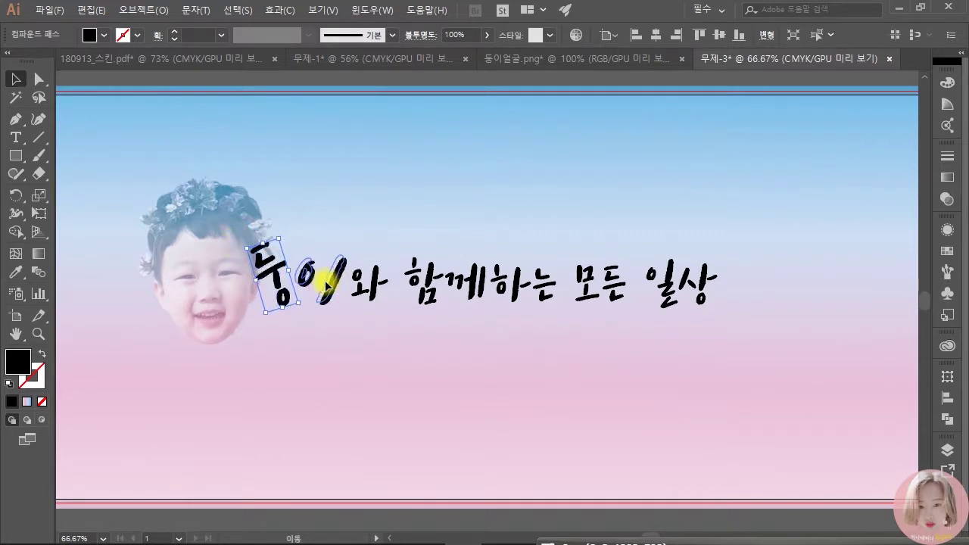
left_click(356, 348)
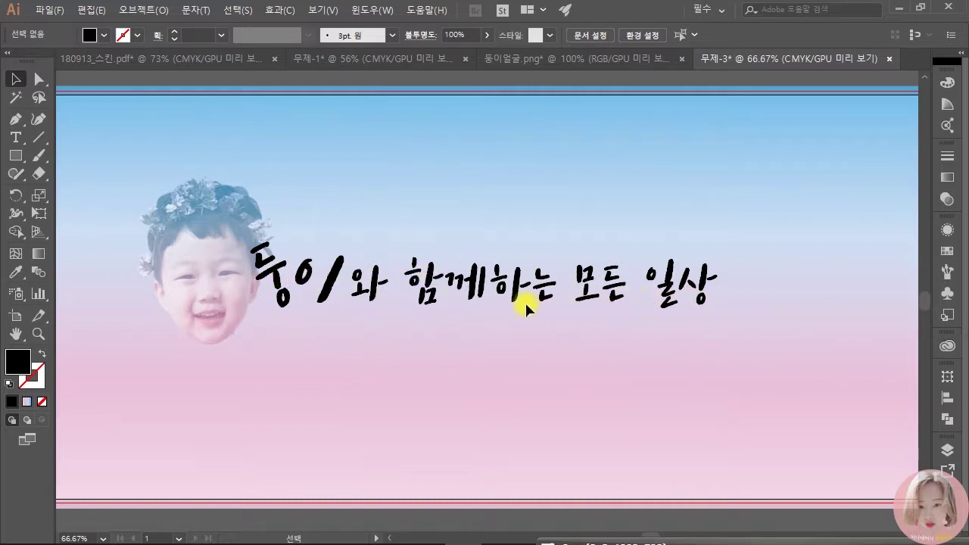
left_click_drag(193, 285, 176, 287)
left_click(321, 337)
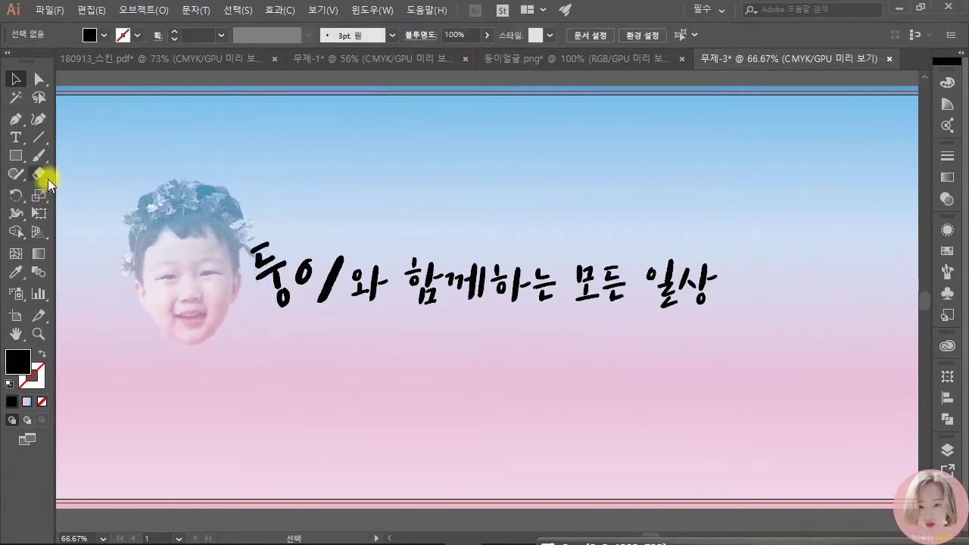
Step: Draw a long, thin horizontal ellipse below the title and apply the "3pt. 원" brush to its stroke
left_click_drag(16, 155, 86, 192)
left_click_drag(231, 369, 461, 373)
left_click_drag(459, 371, 456, 369)
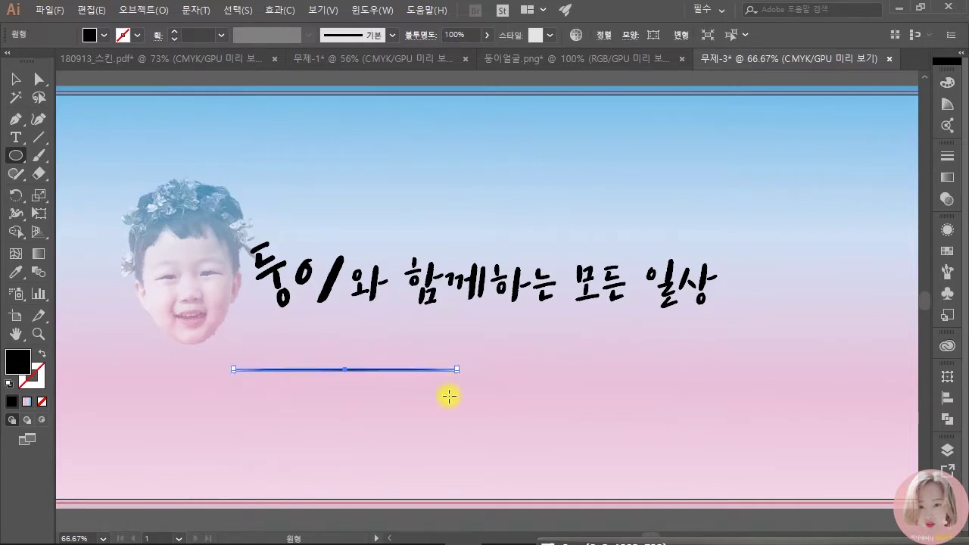
left_click(392, 36)
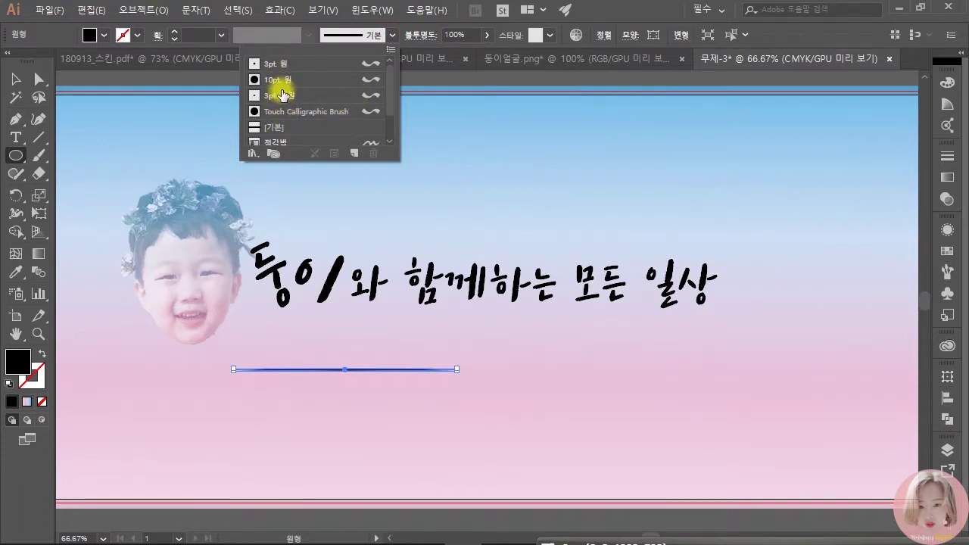
left_click(295, 64)
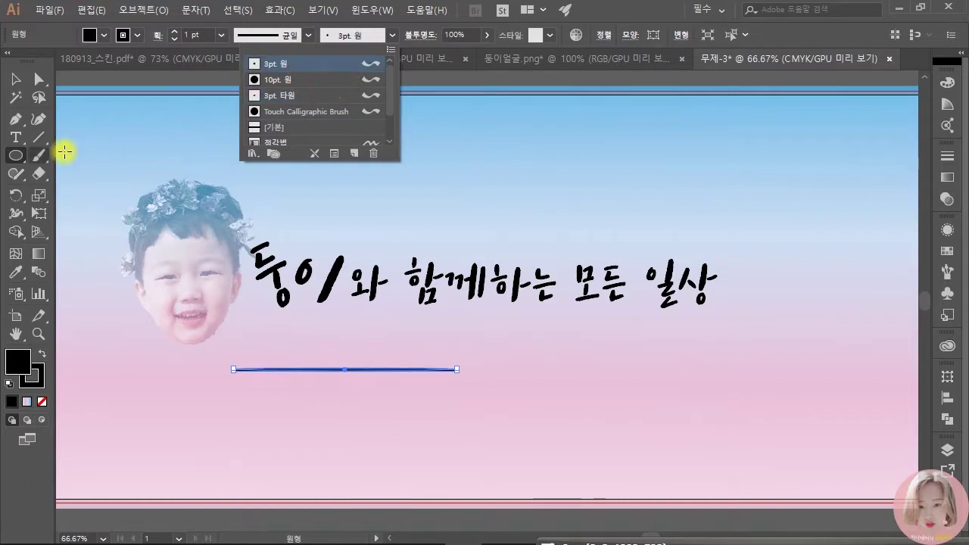
Step: Try out the "3pt. 원" brush by painting a heart around "둥이", and delete the heart and the thin ellipse
left_click(38, 155)
mouse_move(306, 331)
left_mouse_down()
mouse_move(271, 203)
mouse_move(292, 253)
mouse_move(362, 256)
mouse_move(309, 345)
left_mouse_up()
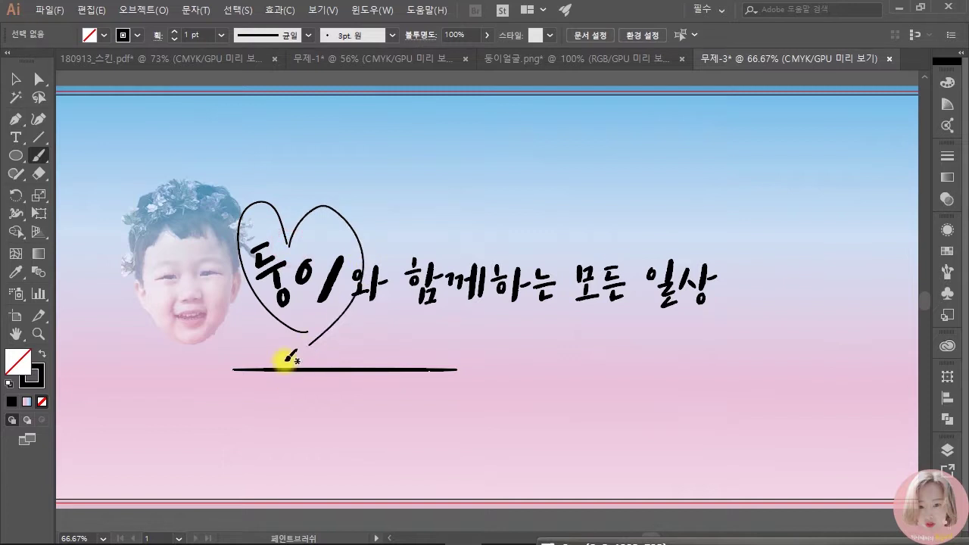
left_click(15, 79)
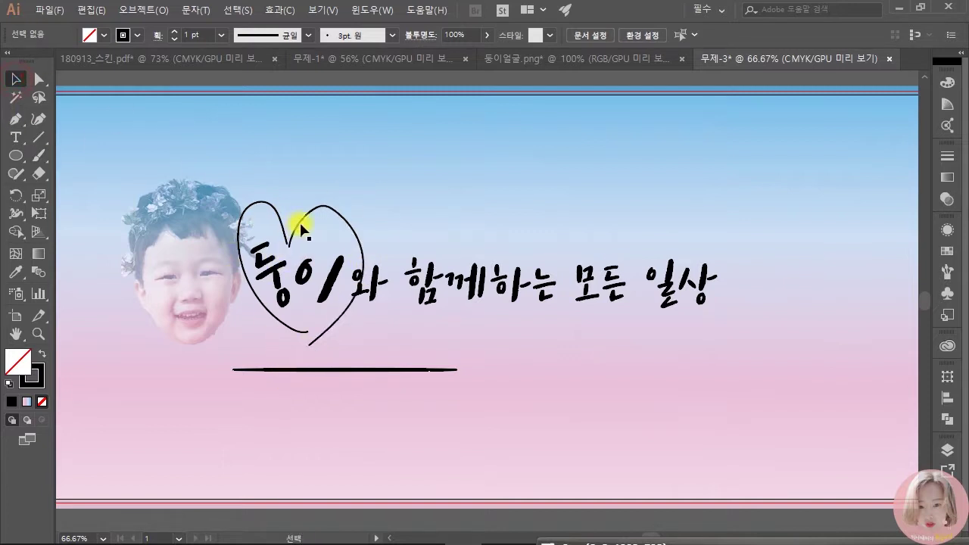
left_click(307, 221)
left_click(273, 209, "shift")
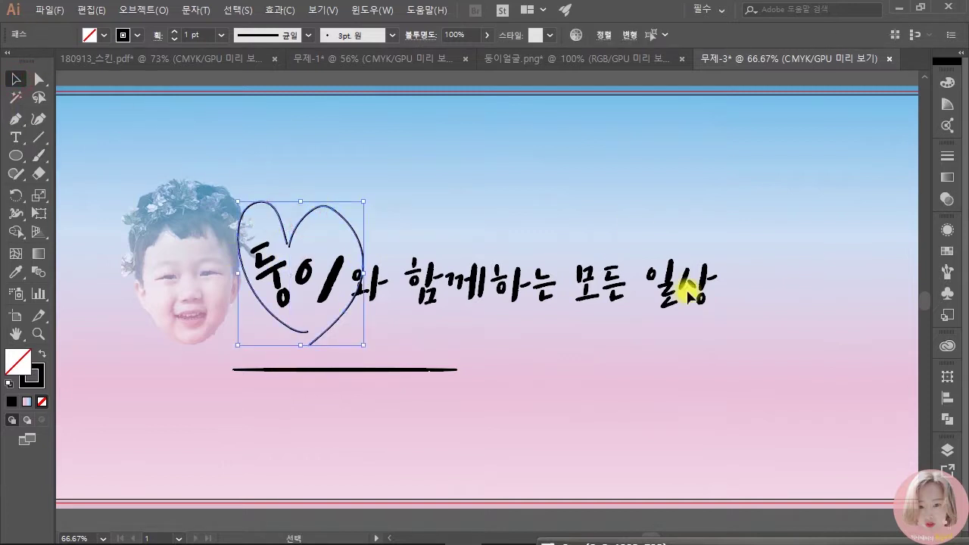
key("Delete")
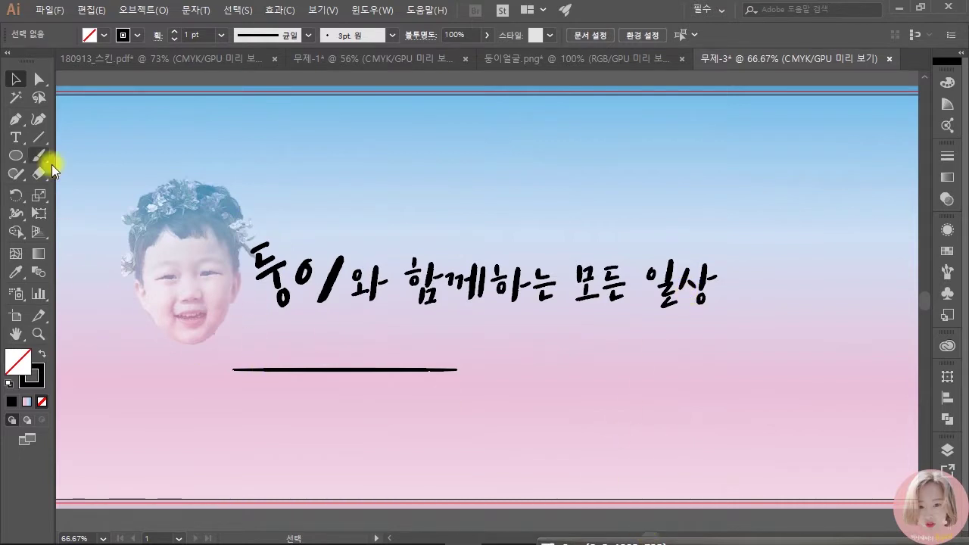
left_click(291, 369)
key("Delete")
Step: Draw a thin horizontal ellipse about 450 px long below the face, without a stroke
left_click(15, 155)
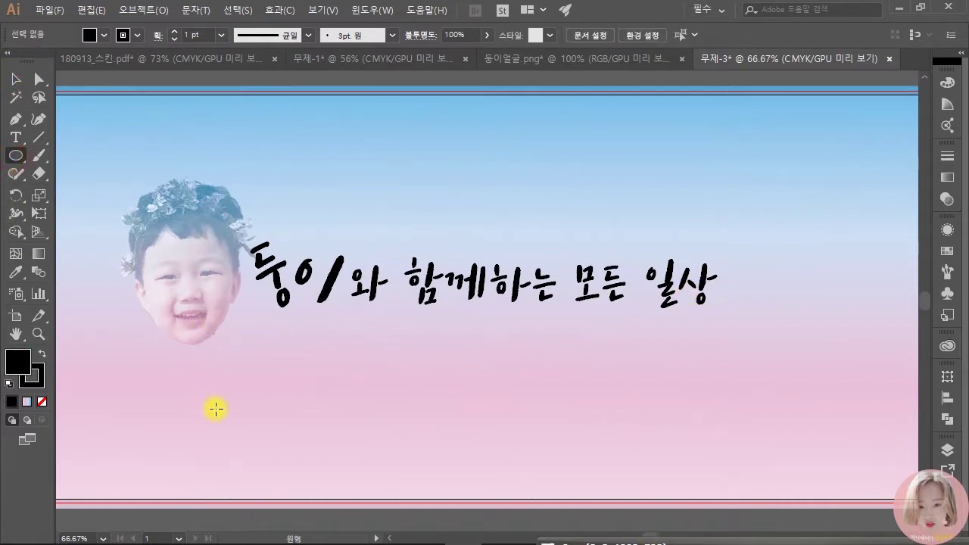
left_click_drag(213, 389, 326, 388)
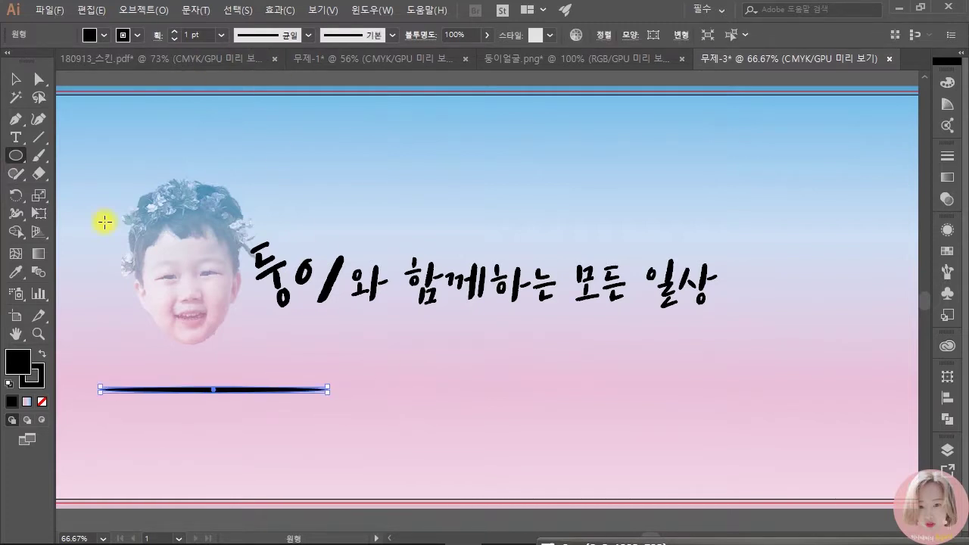
left_click(42, 401)
Step: Fill the thin ellipse with a medium pink
double_click(10, 362)
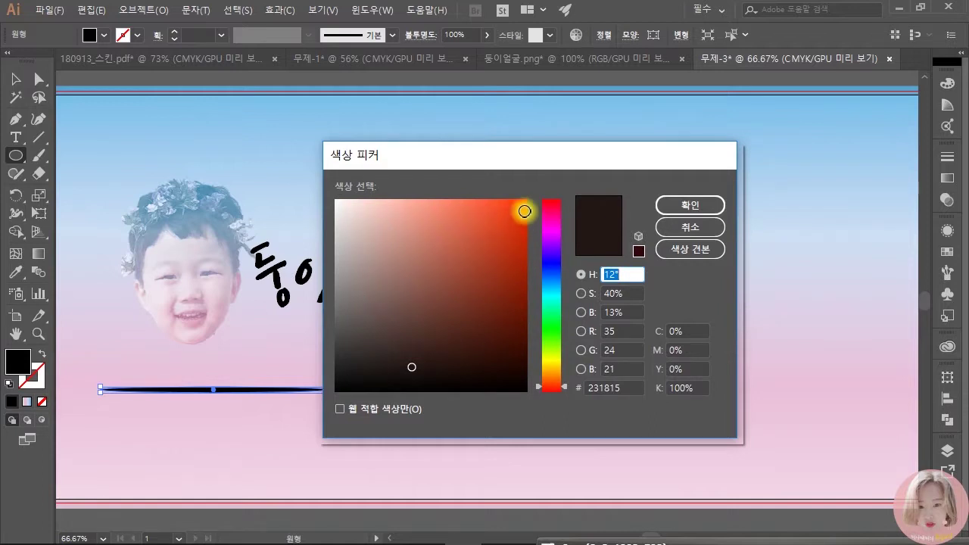
left_click(525, 208)
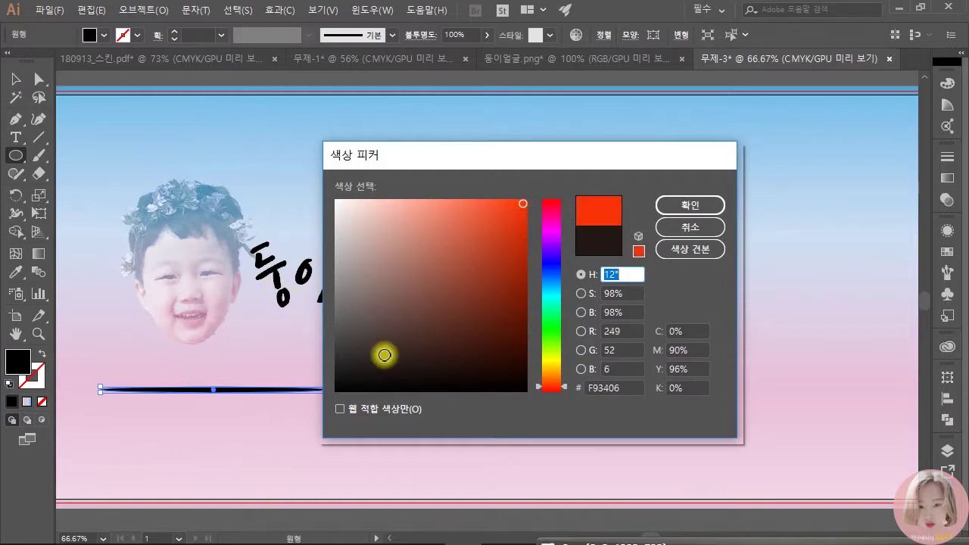
left_click(551, 217)
mouse_move(493, 207)
left_mouse_down()
mouse_move(417, 208)
mouse_move(442, 201)
left_mouse_up()
left_click(706, 204)
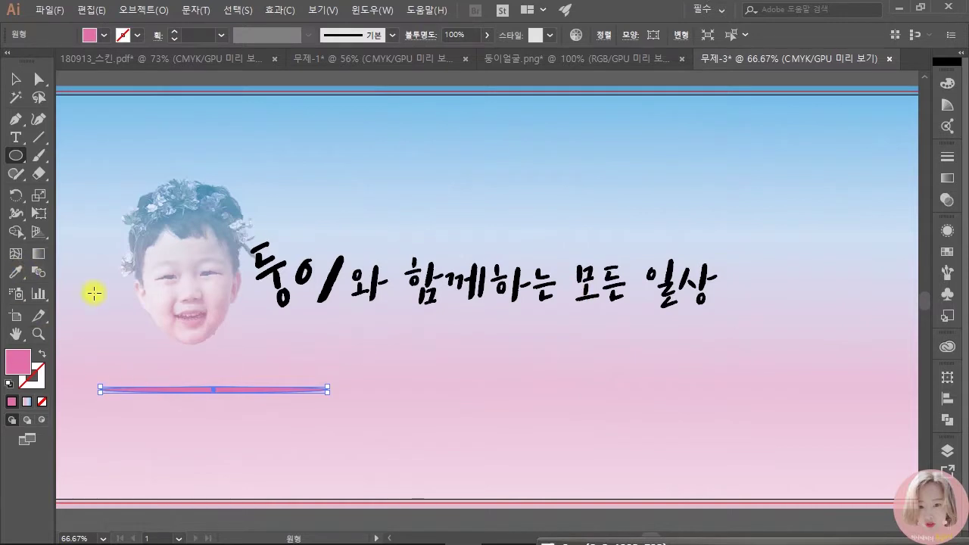
Step: Create a new art brush from the pink ellipse, keeping the default name 아트 브러쉬 1 and default options
left_click(946, 273)
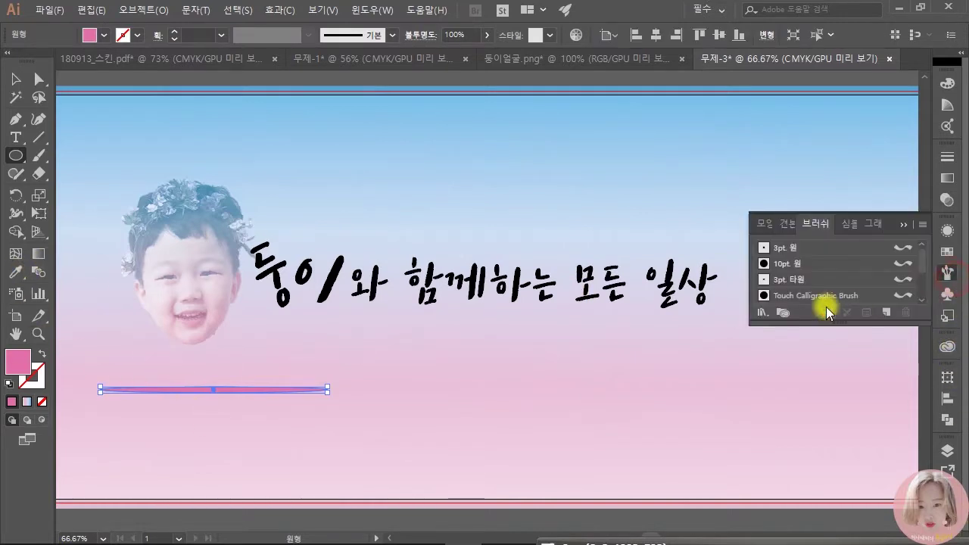
left_click(854, 299)
mouse_move(219, 389)
left_mouse_down()
mouse_move(562, 362)
mouse_move(812, 283)
mouse_move(812, 295)
left_mouse_up()
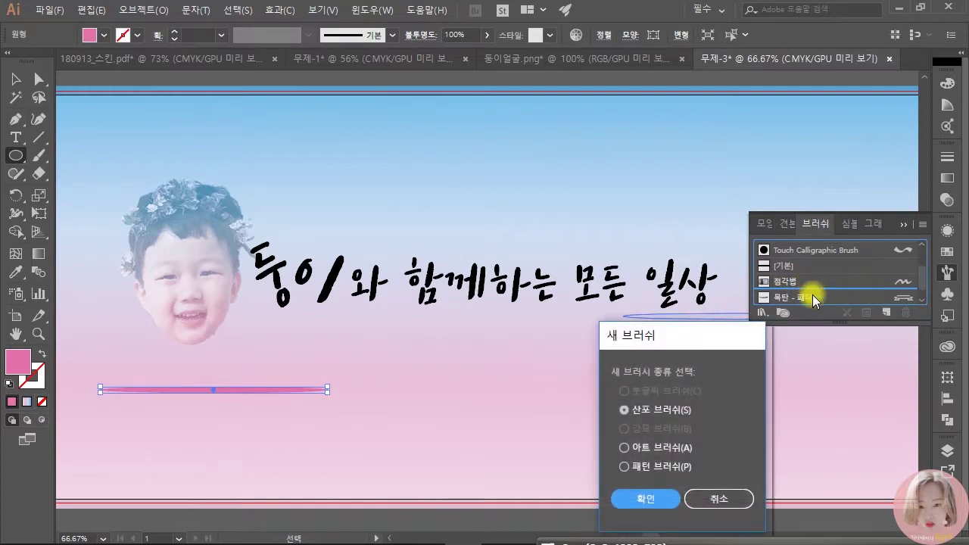
mouse_move(707, 333)
left_mouse_down()
mouse_move(678, 333)
mouse_move(526, 188)
left_mouse_up()
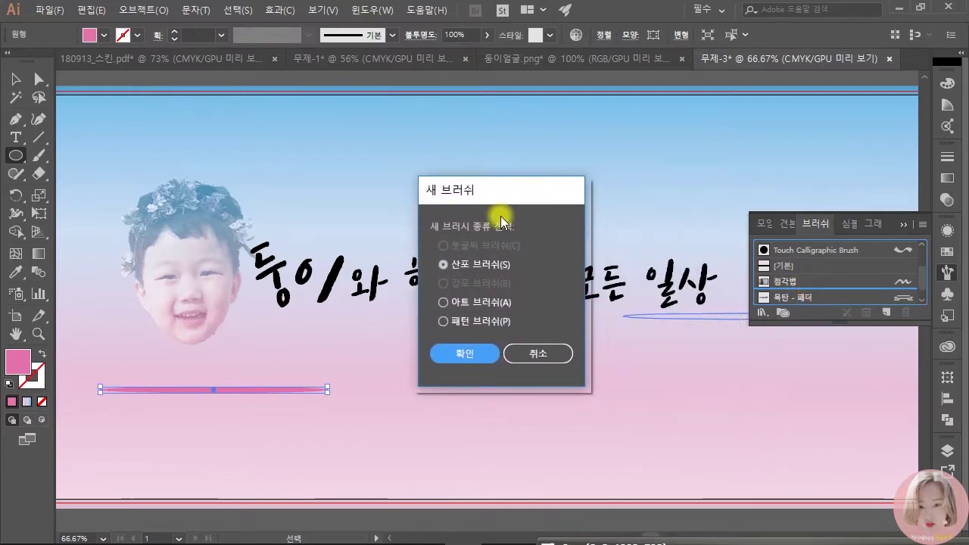
left_click(448, 304)
left_click(469, 353)
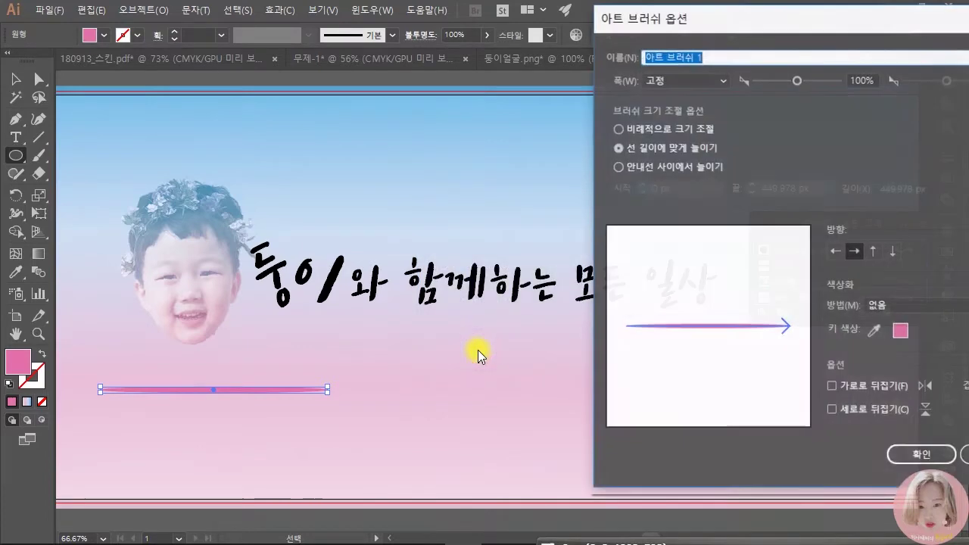
mouse_move(868, 18)
left_mouse_down()
mouse_move(400, 38)
mouse_move(404, 25)
left_mouse_up()
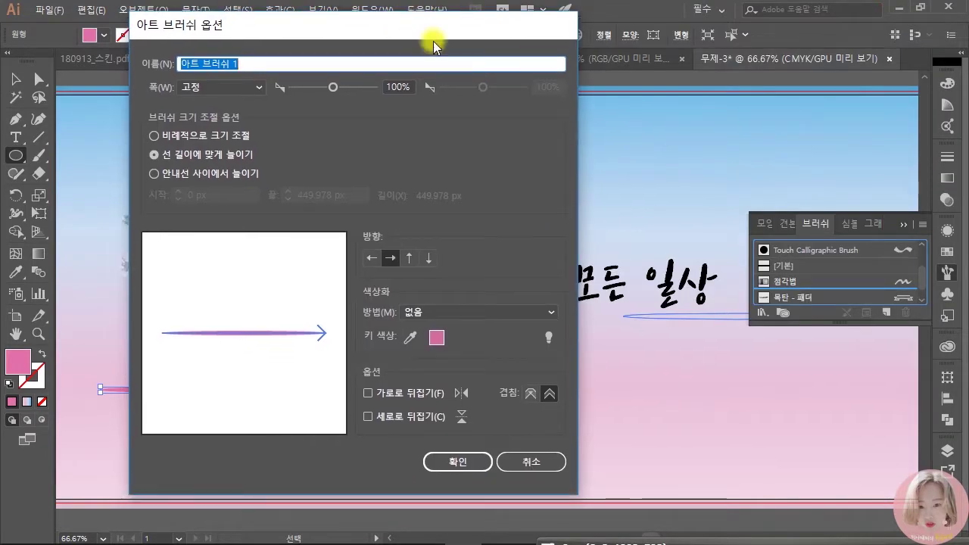
left_click(452, 464)
left_click(898, 222)
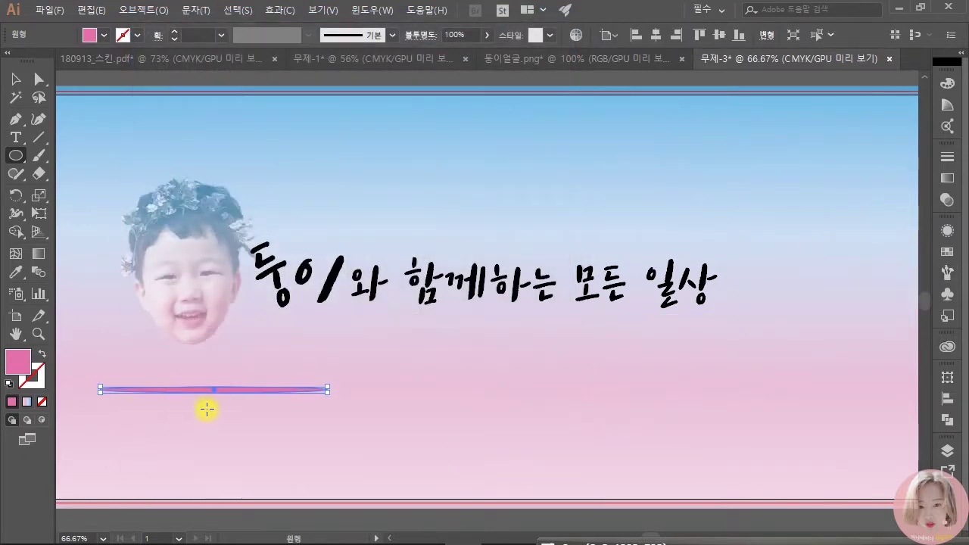
Step: Delete the pink ellipse from the artboard and make 아트 브러쉬 1 the active brush
left_click(346, 417)
left_click(391, 35)
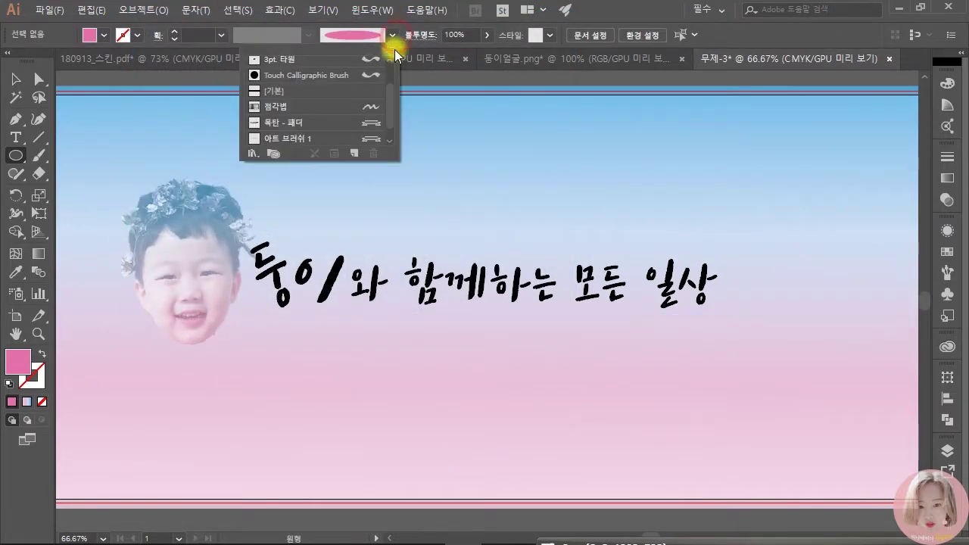
left_click(303, 137)
left_click(354, 32)
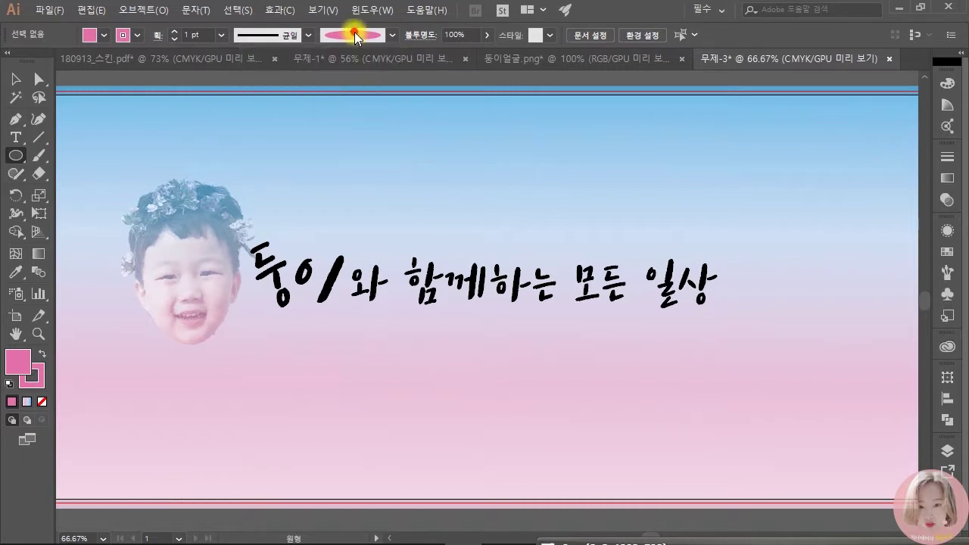
left_click(34, 382)
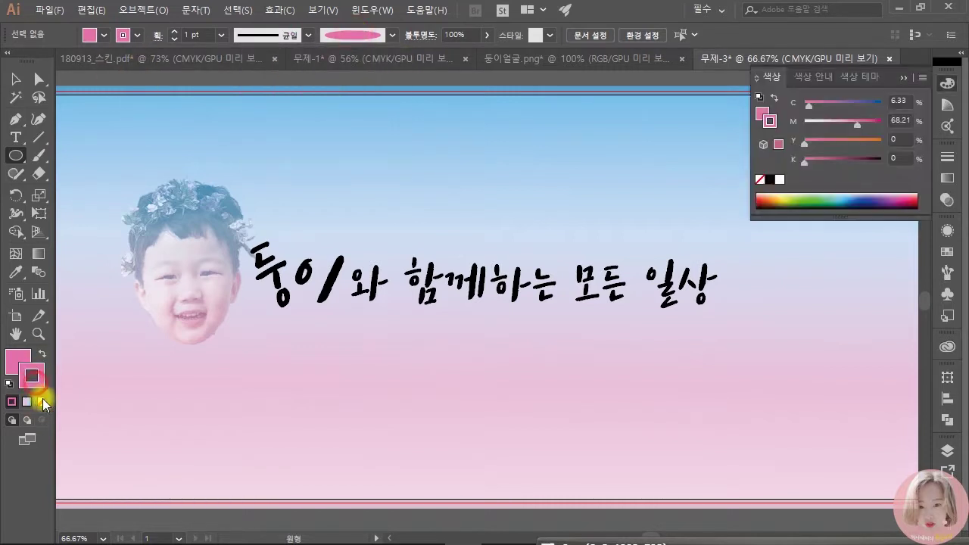
left_click(43, 402)
left_click(392, 35)
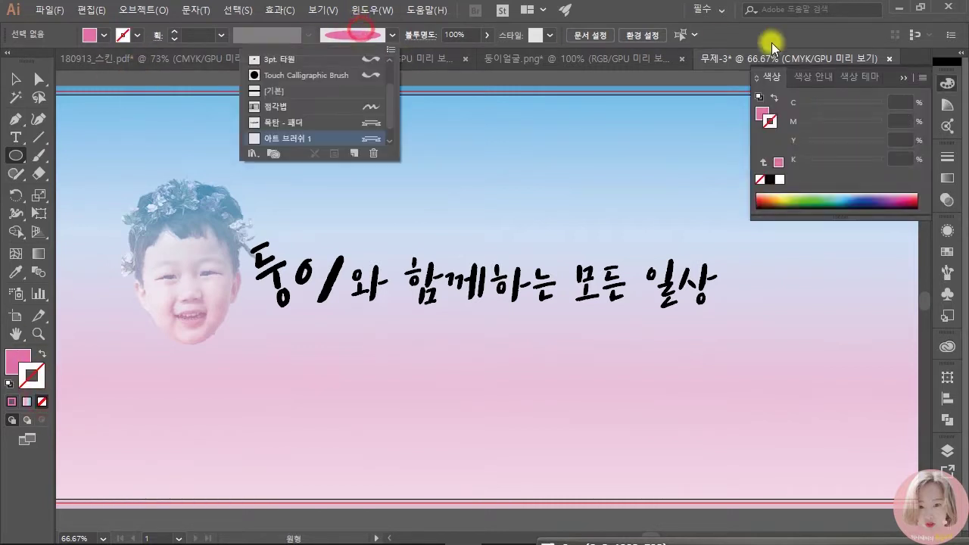
left_click(893, 75)
Step: Paint the left half of a large heart around "둥이" with the Paintbrush tool and 아트 브러쉬 1
left_click(38, 156)
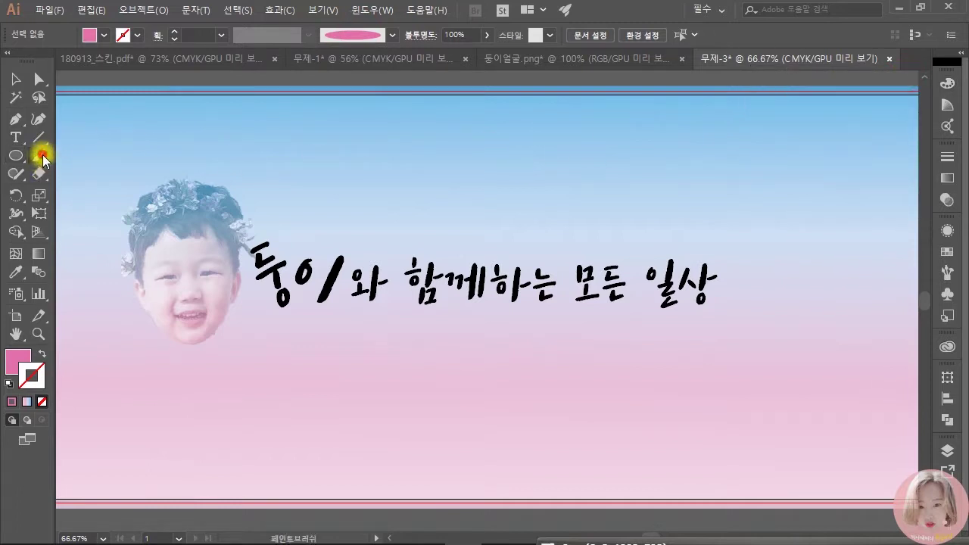
mouse_move(294, 247)
left_mouse_down()
mouse_move(232, 219)
mouse_move(211, 285)
mouse_move(317, 382)
left_mouse_up()
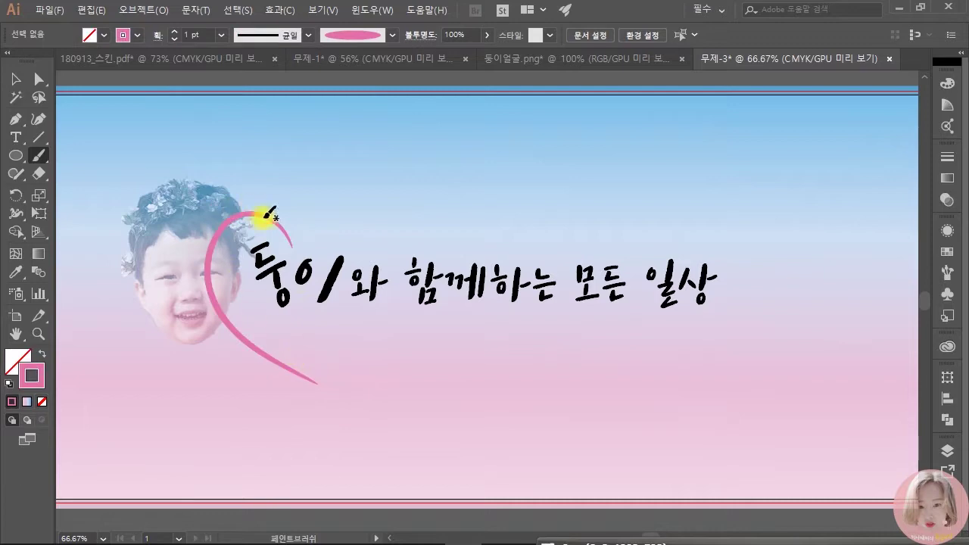
Step: Try to paint the right half of the heart around "둥이" with the Paintbrush, undoing each stroke
scroll(253, 257, "up", 2)
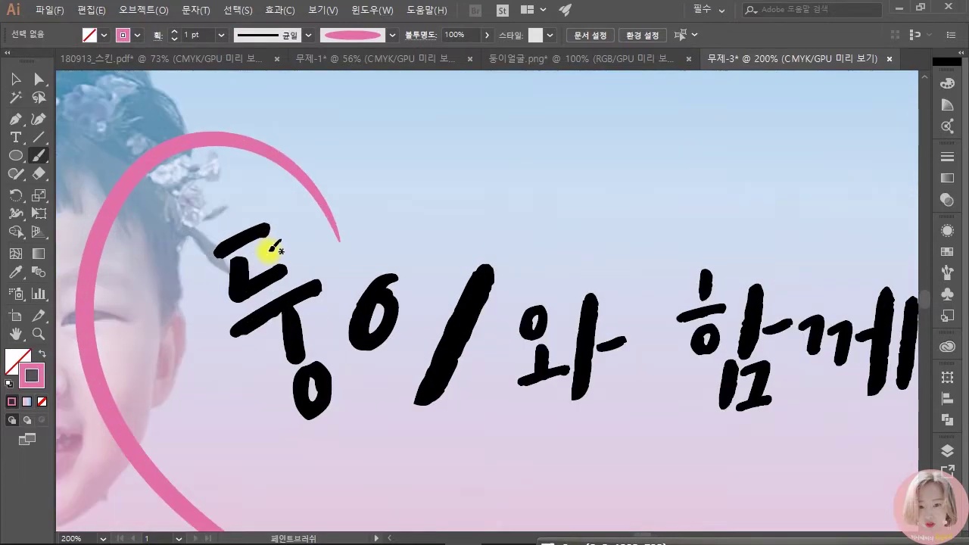
scroll(311, 256, "down", 1)
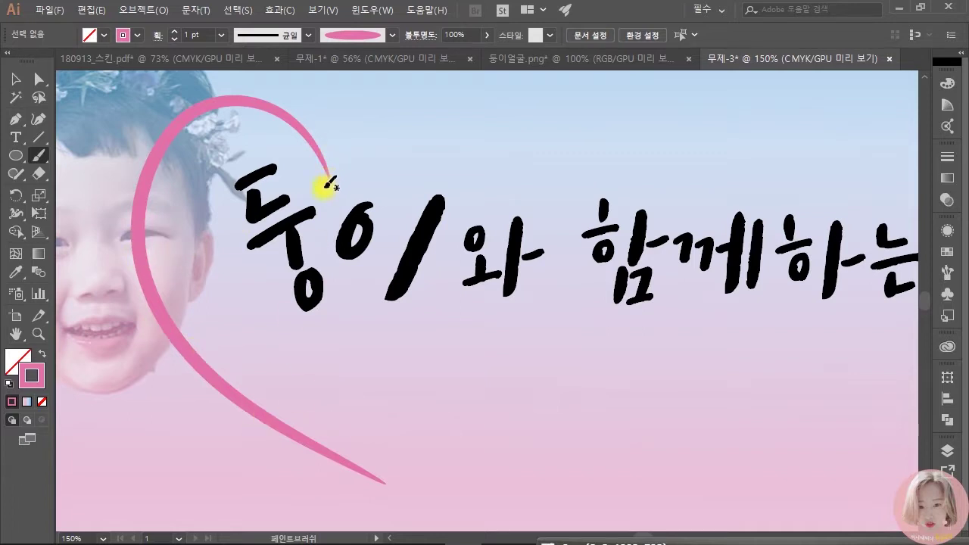
left_click_drag(478, 175, 402, 433)
key("ctrl+z")
mouse_move(376, 104)
left_mouse_down()
mouse_move(435, 395)
mouse_move(296, 458)
left_mouse_up()
key("ctrl+z")
key("ctrl+z")
mouse_move(318, 163)
left_mouse_down()
mouse_move(497, 168)
mouse_move(386, 481)
left_mouse_up()
key("ctrl+z")
mouse_move(314, 156)
left_mouse_down()
mouse_move(495, 183)
mouse_move(370, 418)
left_mouse_up()
key("ctrl+z")
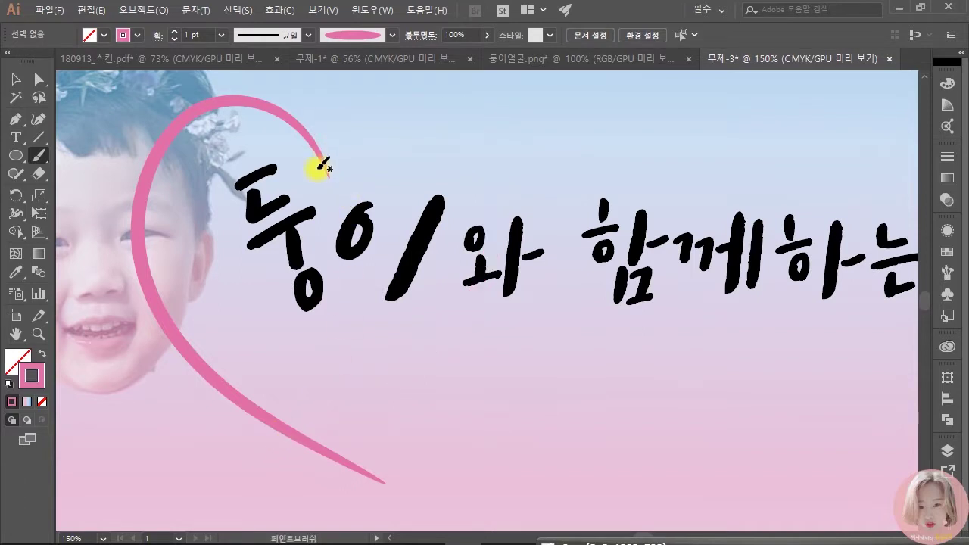
mouse_move(318, 150)
left_mouse_down()
mouse_move(523, 243)
mouse_move(382, 492)
left_mouse_up()
key("ctrl+z")
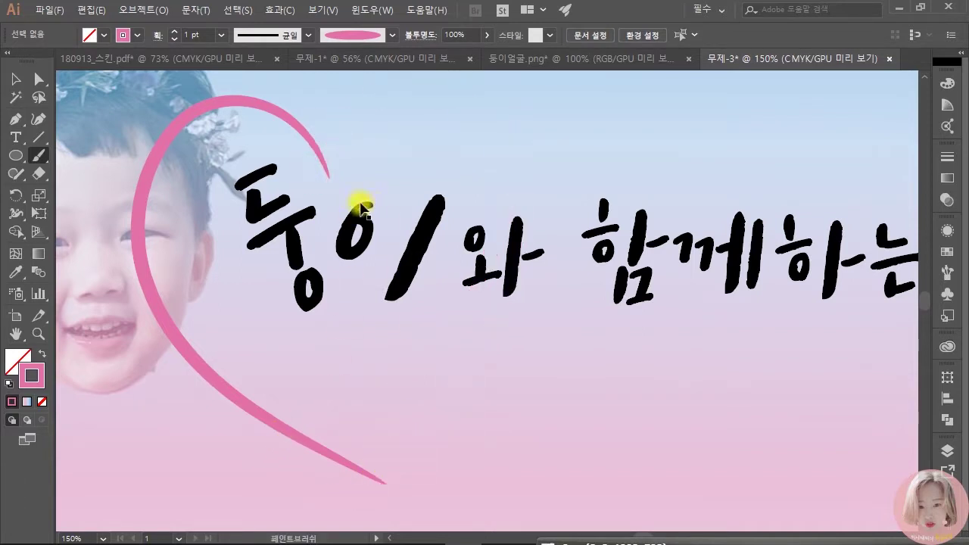
Step: Paint the right half of the heart around "둥이" with the Paintbrush, overlapping the left half at the top notch
left_click_drag(493, 174, 337, 463)
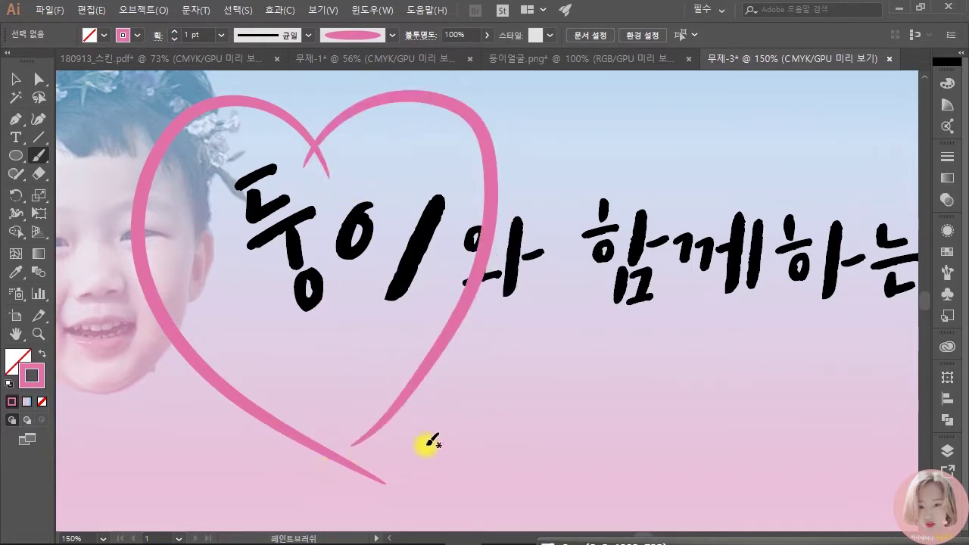
scroll(292, 371, "up", 1)
scroll(291, 371, "down", 3)
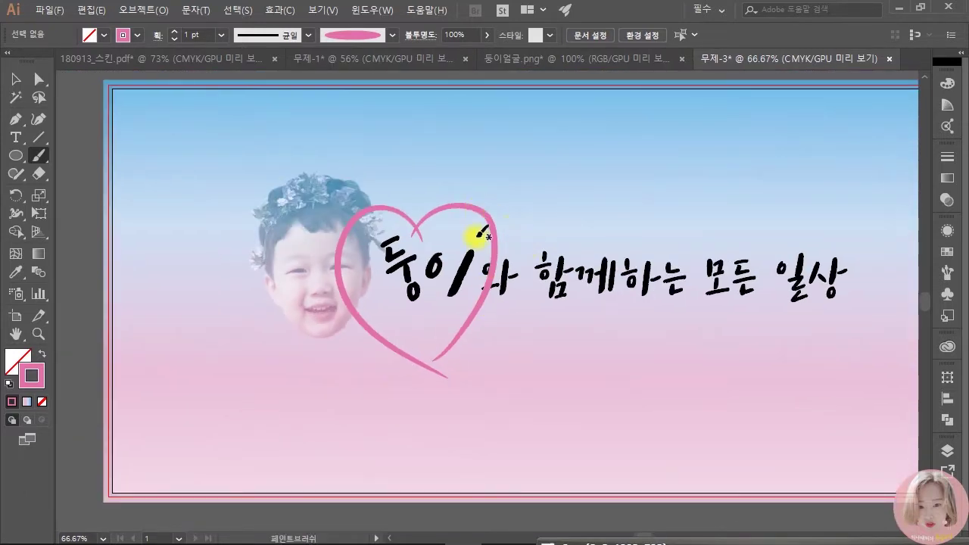
Step: Nudge the heart's right half slightly left and down, and delete that stroke
left_click(15, 79)
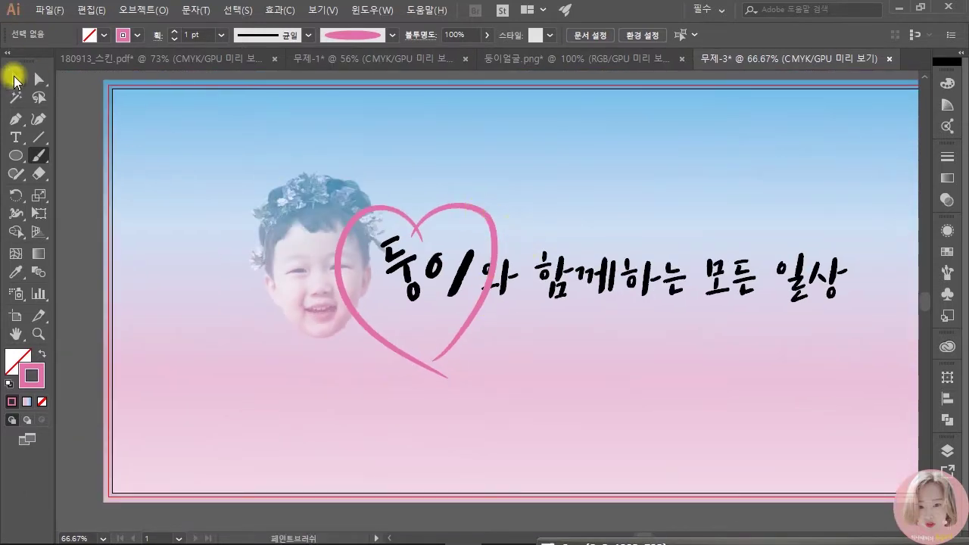
left_click(464, 208)
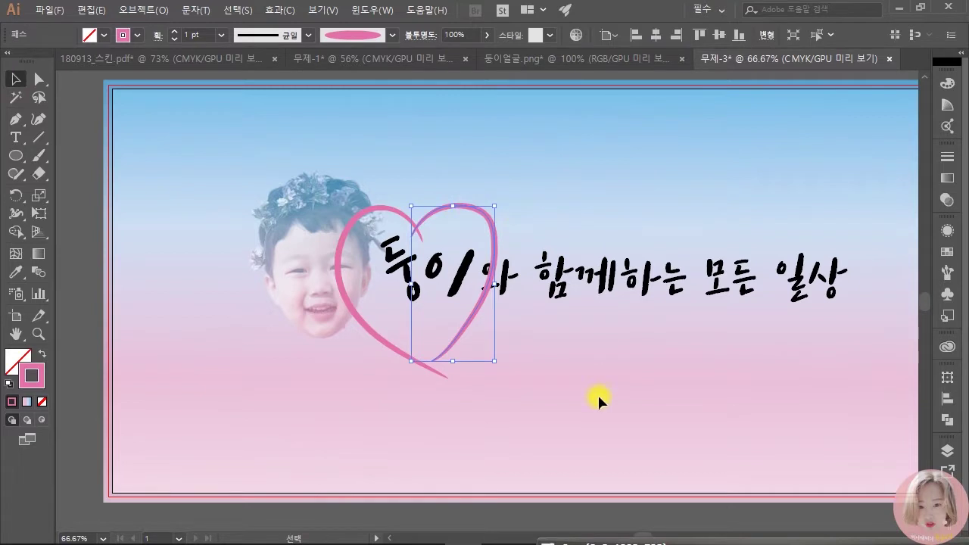
key("Left")
key("Left")
key("Left")
key("Left")
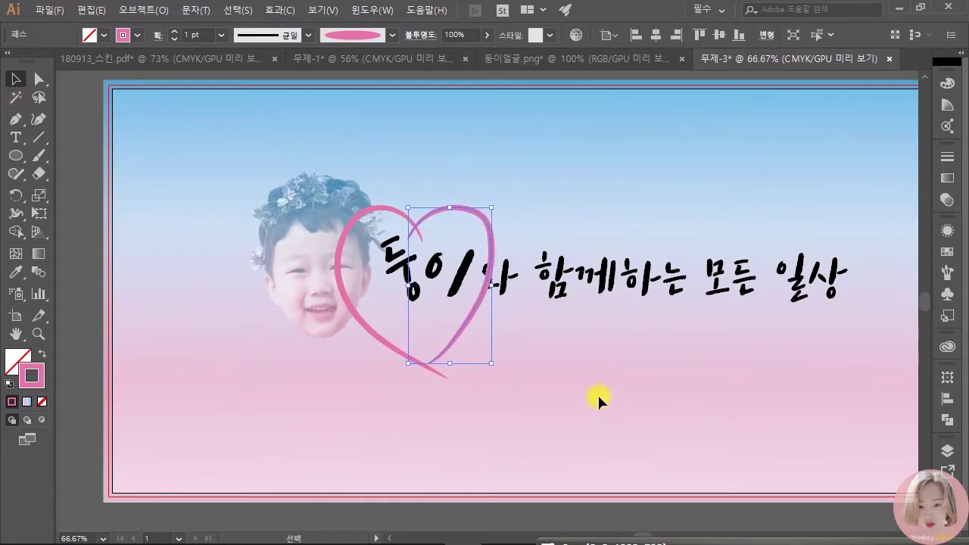
left_click(538, 417)
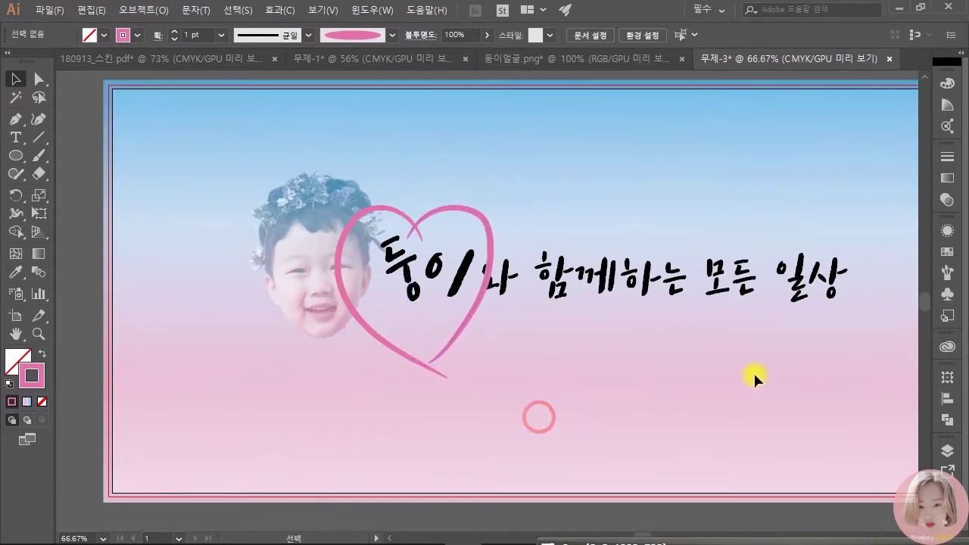
left_click(491, 230)
key("Delete")
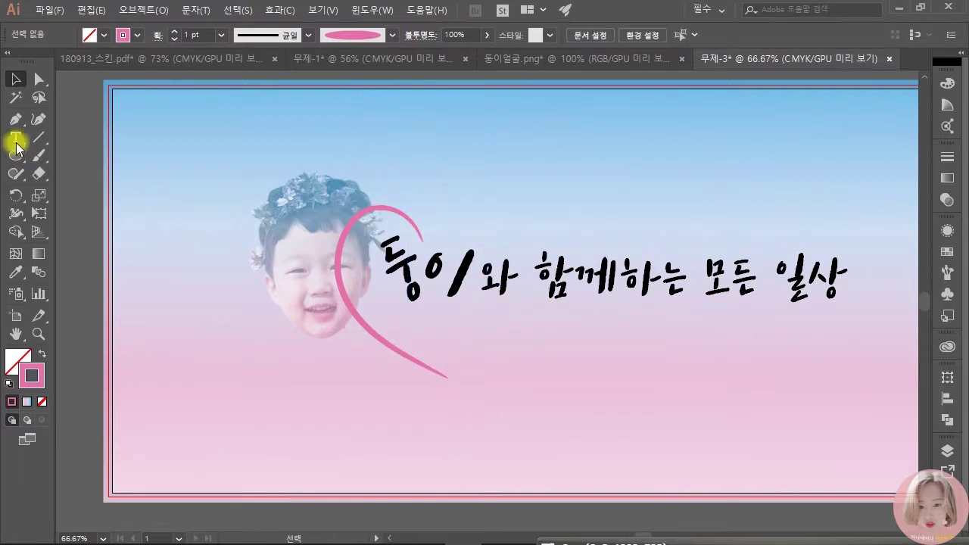
Step: Repaint the heart's right half with the Paintbrush, crossing the left half at both the top notch and the bottom tip
left_click(38, 155)
left_click_drag(489, 199, 389, 428)
key("ctrl+z")
mouse_move(413, 239)
left_mouse_down()
mouse_move(551, 236)
mouse_move(411, 421)
left_mouse_up()
key("ctrl+z")
mouse_move(409, 241)
left_mouse_down()
mouse_move(498, 252)
mouse_move(409, 236)
mouse_move(461, 195)
mouse_move(498, 256)
mouse_move(406, 397)
left_mouse_up()
key("ctrl+z")
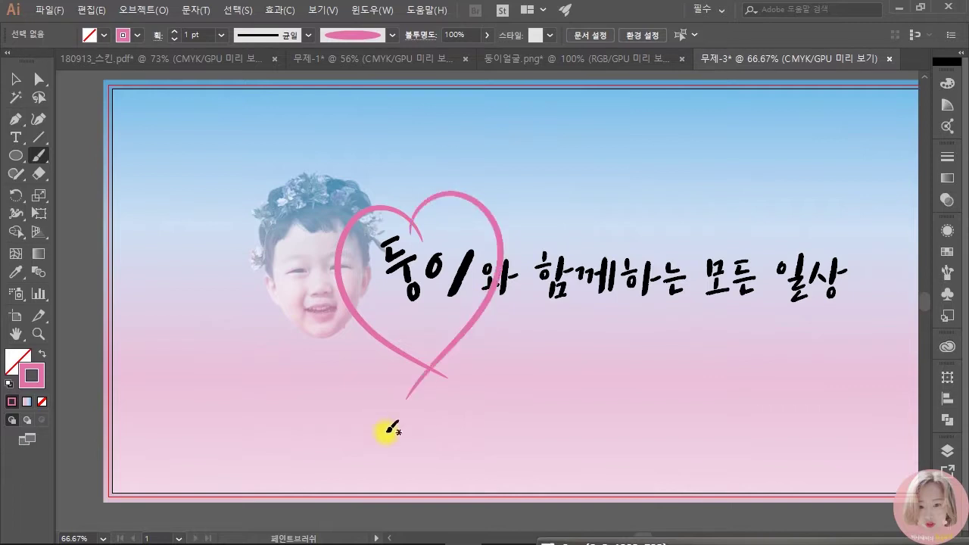
Step: Nudge the heart's right half slightly down to line up with the left half
left_click(15, 78)
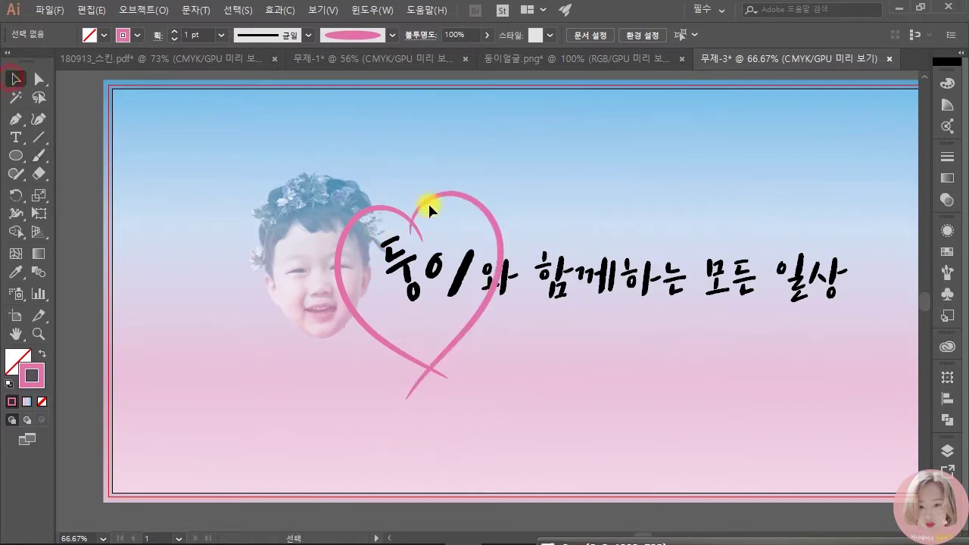
left_click(452, 198)
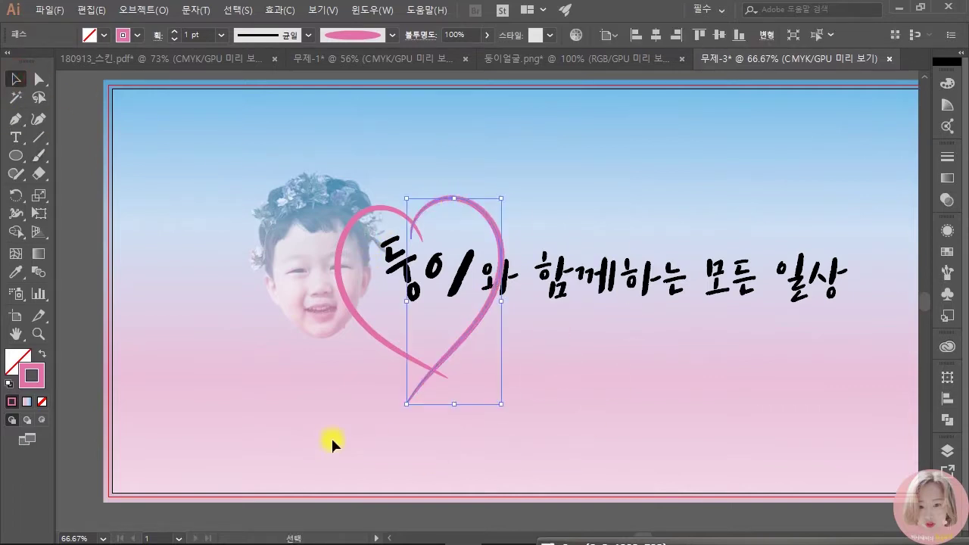
left_click(317, 418)
scroll(398, 354, "up", 1)
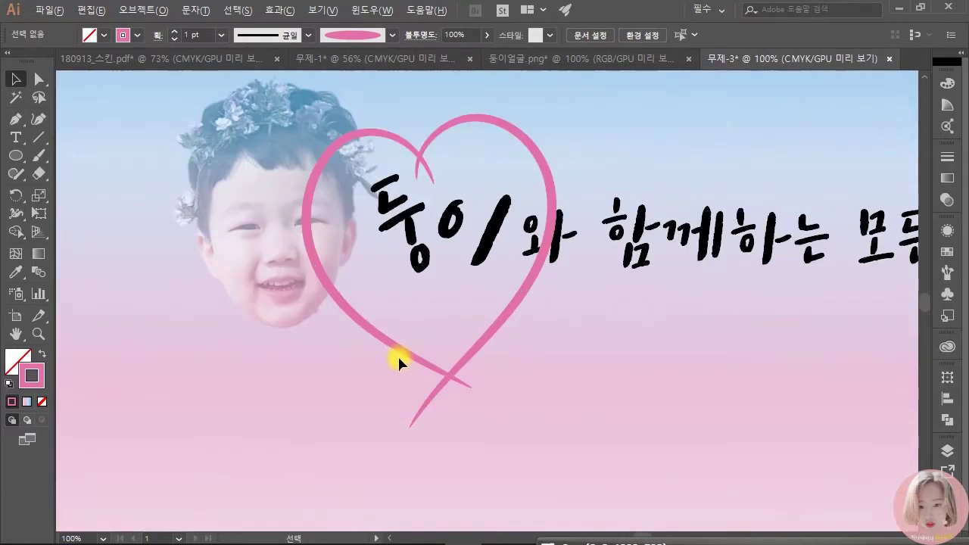
left_click(368, 134)
left_click(476, 119)
left_click(357, 168)
left_click(389, 137)
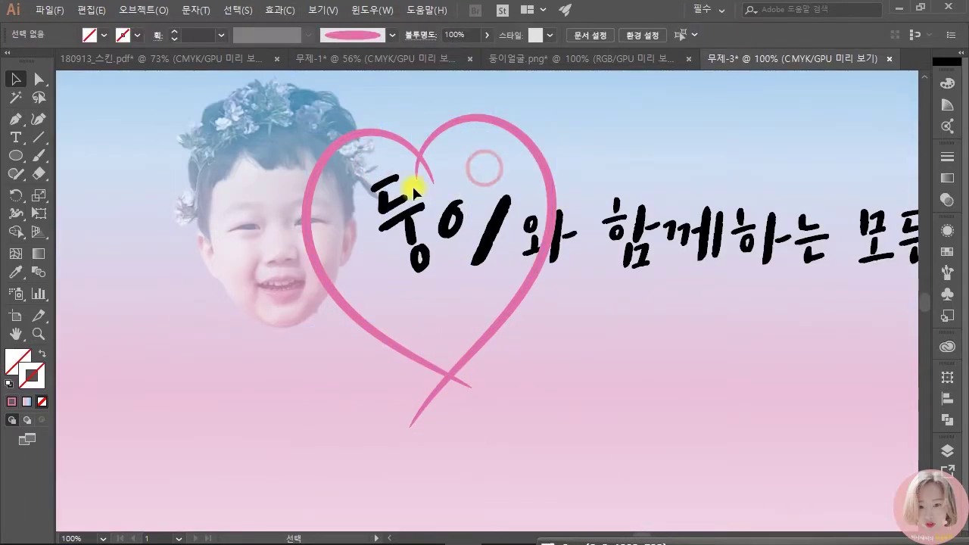
Step: Paint a trial accent stroke inside the heart's left half and set the stroke weight to 0.2 pt
left_click(40, 155)
mouse_move(420, 188)
left_mouse_down()
mouse_move(335, 156)
mouse_move(346, 349)
left_mouse_up()
key("ctrl+z")
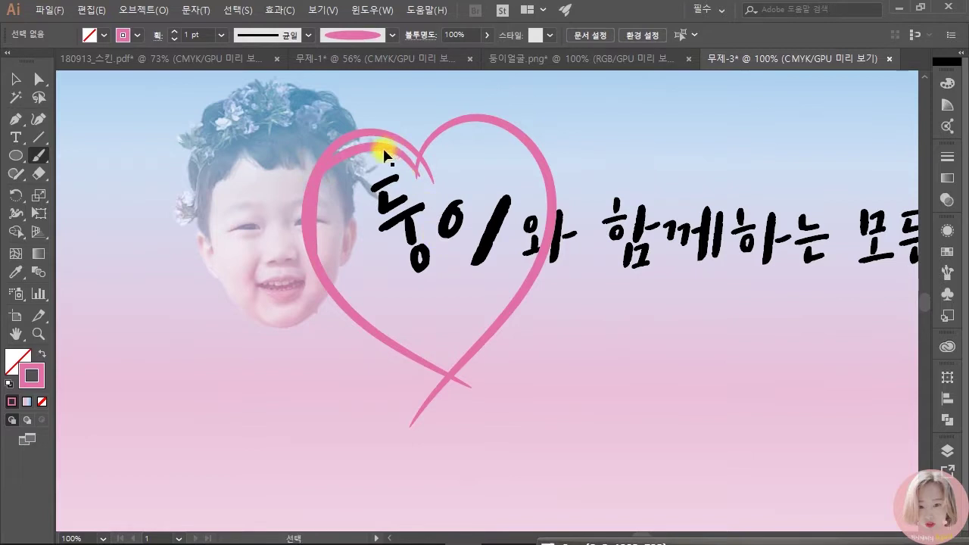
left_click(384, 154, "ctrl")
left_click(190, 35)
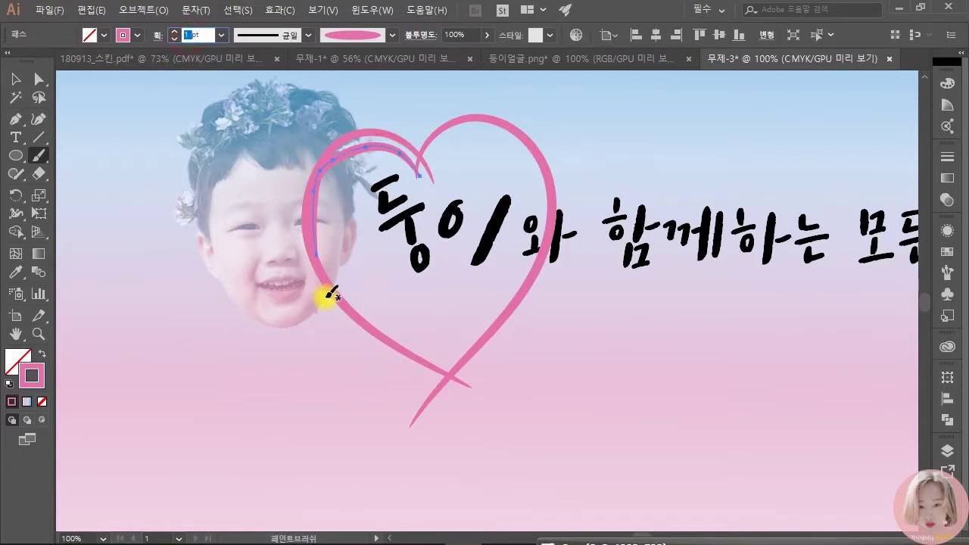
type("0.2")
key("Return")
key("ctrl+shift+a")
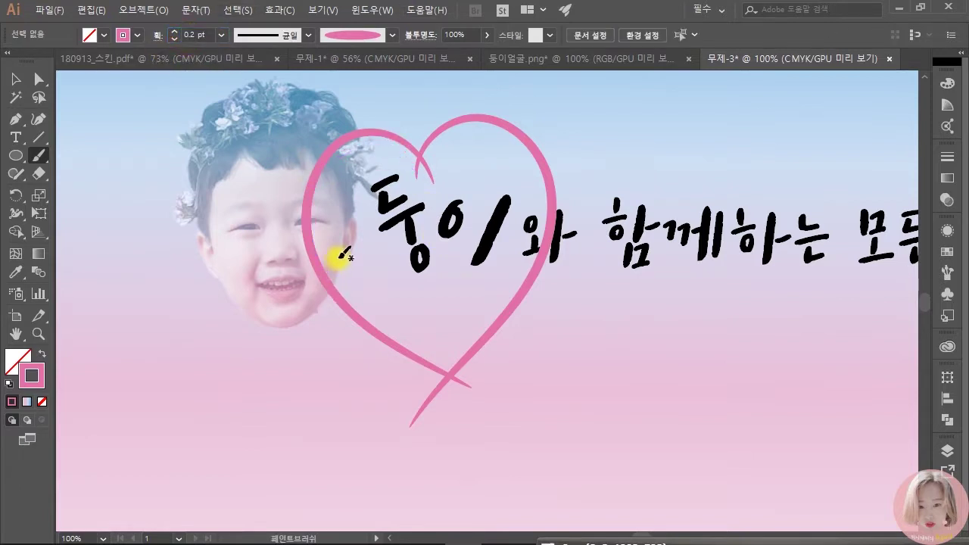
Step: Paint a thin 0.2 pt accent stroke following the heart's left half, inside the upper curve and outside the lower curve
key("ctrl")
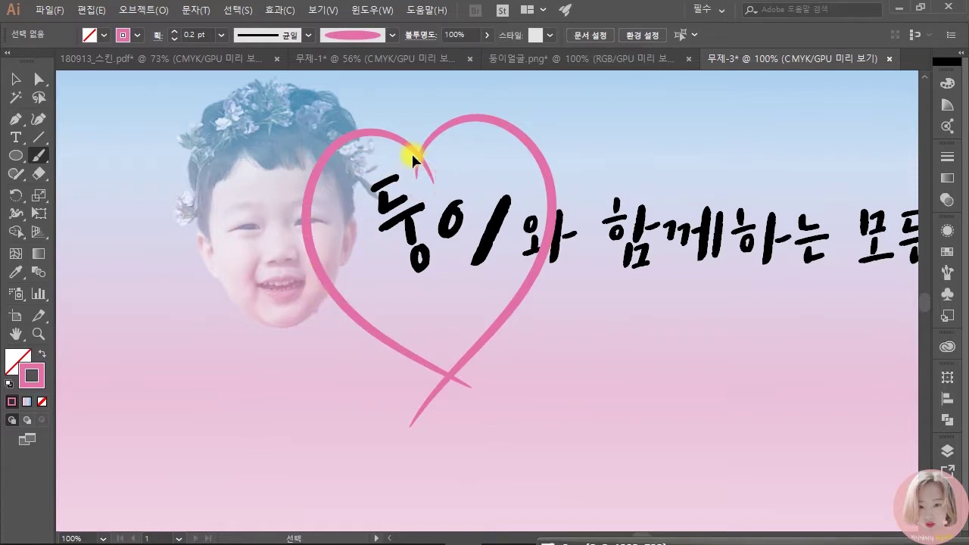
left_click_drag(418, 170, 432, 183)
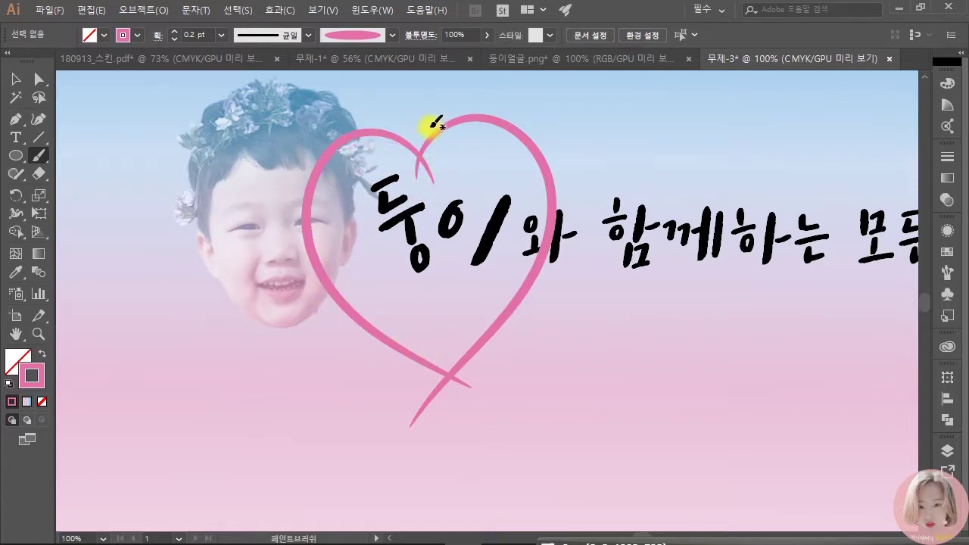
key("ctrl")
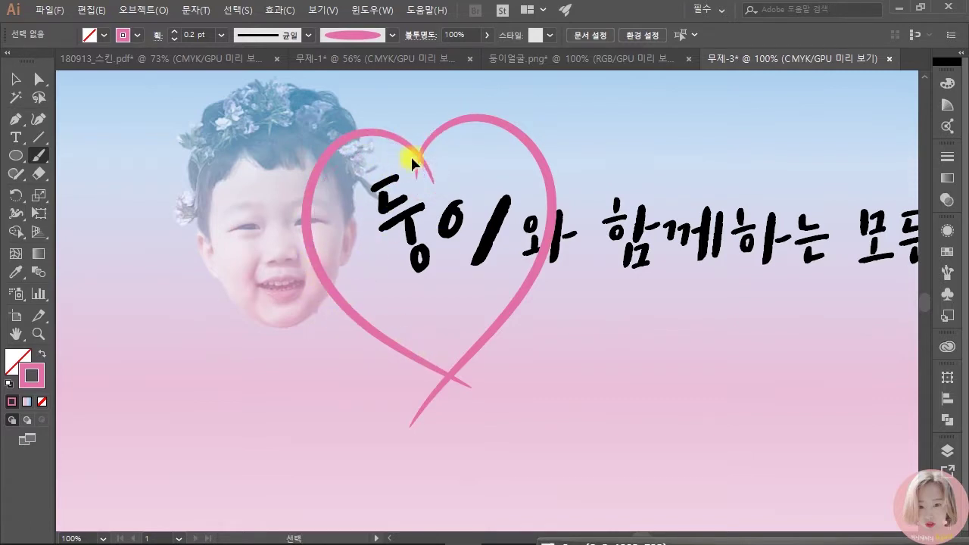
mouse_move(425, 177)
left_mouse_down()
mouse_move(303, 219)
mouse_move(442, 388)
left_mouse_up()
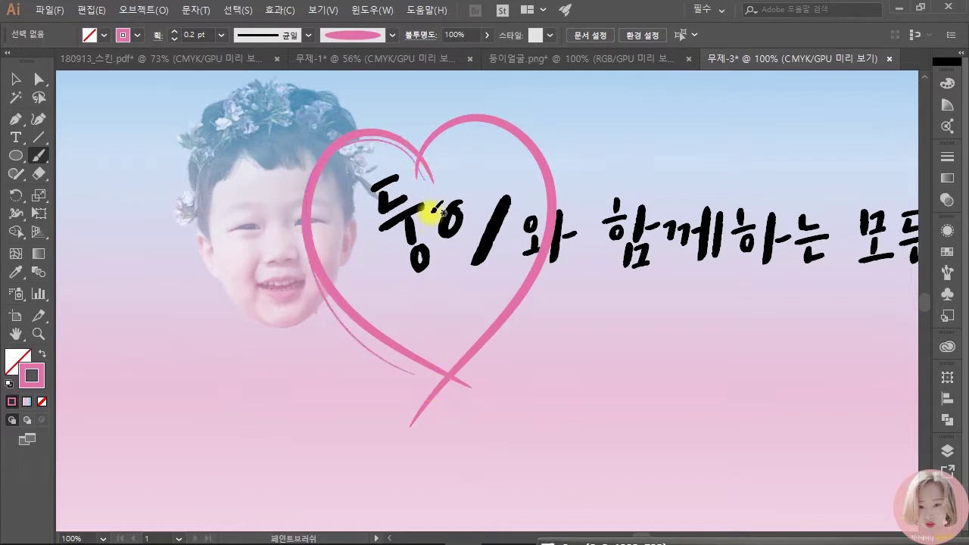
Step: Try several thin 0.2 pt accent strokes along the heart, undoing each one
left_click_drag(495, 354, 424, 378)
key("ctrl+z")
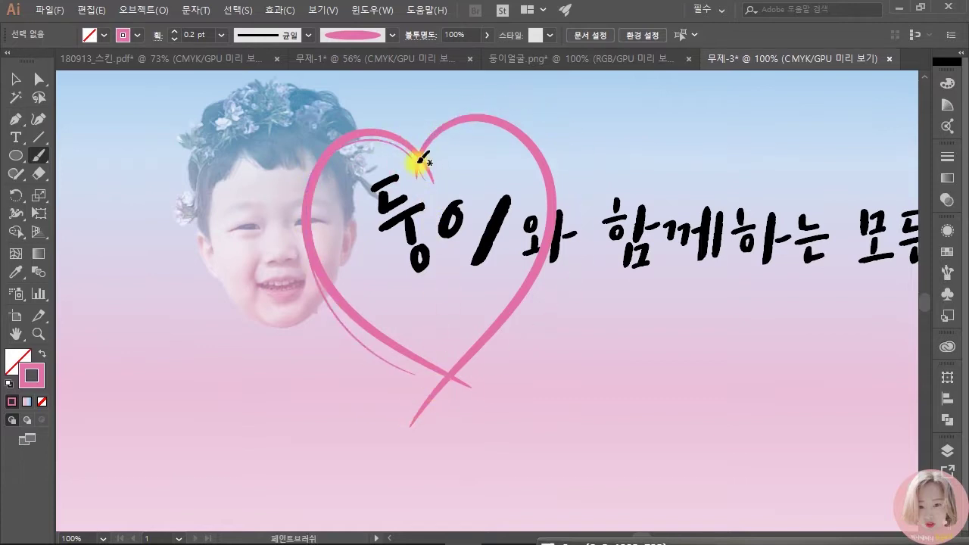
mouse_move(408, 156)
left_mouse_down()
mouse_move(563, 156)
mouse_move(454, 378)
left_mouse_up()
key("ctrl+z")
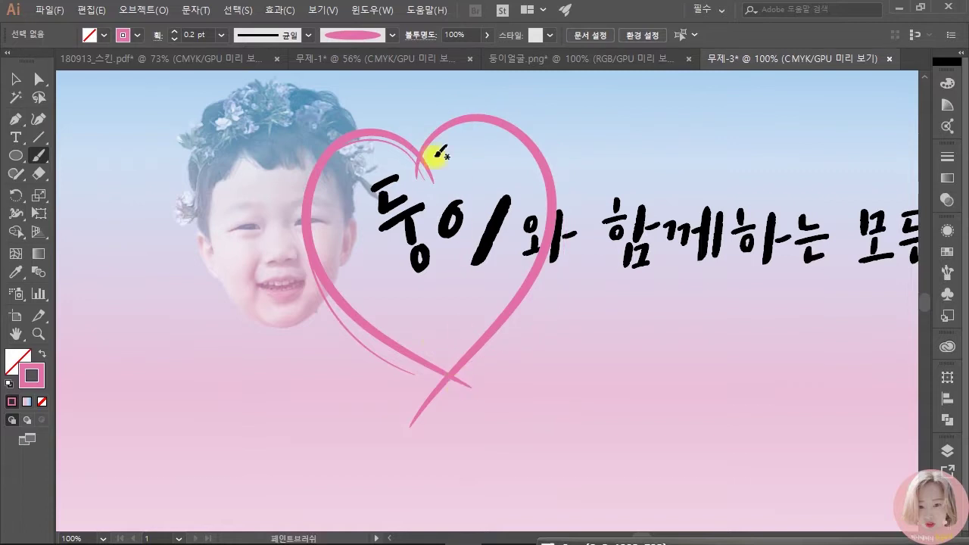
mouse_move(414, 162)
left_mouse_down()
mouse_move(502, 99)
mouse_move(557, 243)
mouse_move(428, 354)
left_mouse_up()
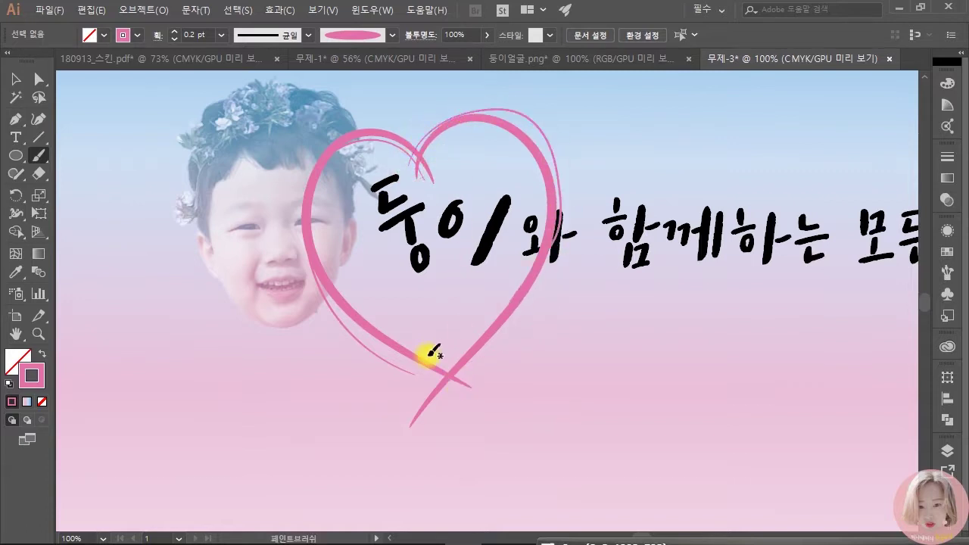
key("ctrl+z")
mouse_move(414, 144)
left_mouse_down()
mouse_move(503, 104)
mouse_move(568, 156)
left_mouse_up()
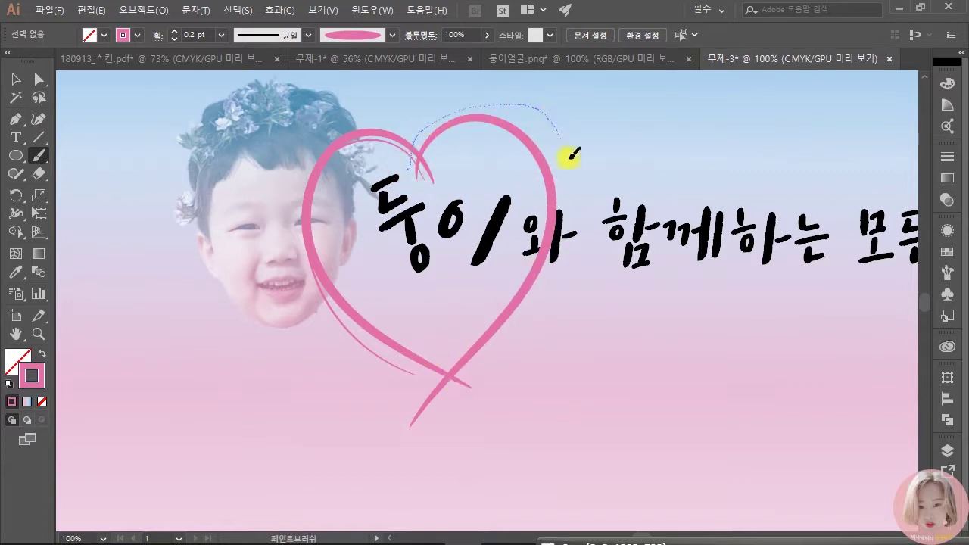
left_click_drag(424, 178, 443, 152)
left_click_drag(522, 266, 363, 421)
key("ctrl+z")
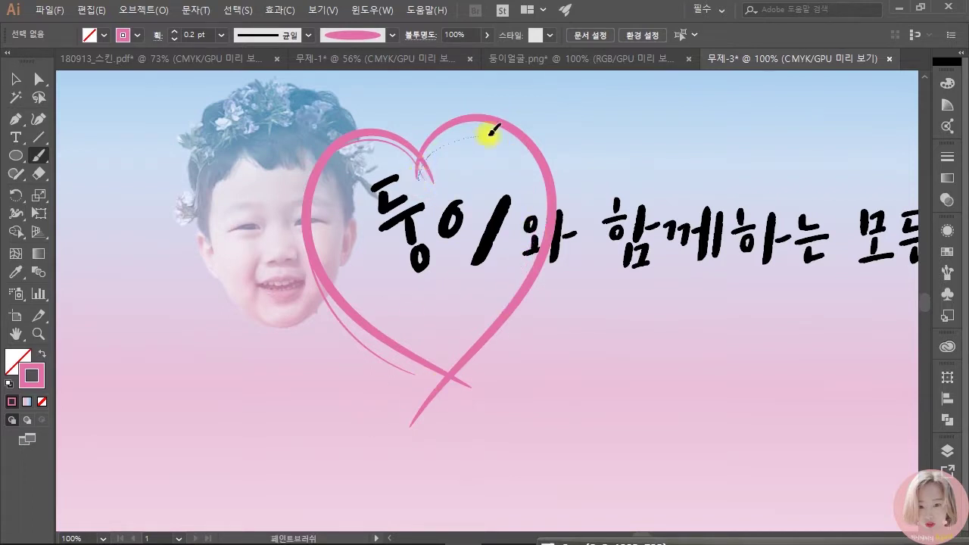
left_click_drag(492, 130, 416, 413)
key("ctrl+z")
Step: Paint a thin 0.2 pt accent stroke following the heart's right half, inside the upper curve and outside the lower curve
mouse_move(424, 182)
left_mouse_down()
mouse_move(427, 157)
mouse_move(503, 131)
left_mouse_up()
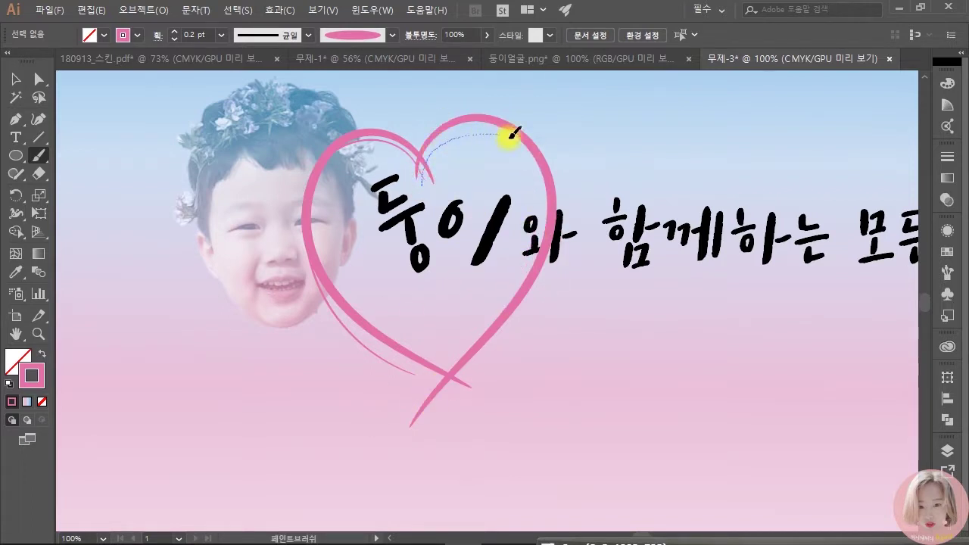
left_click_drag(544, 302, 491, 345)
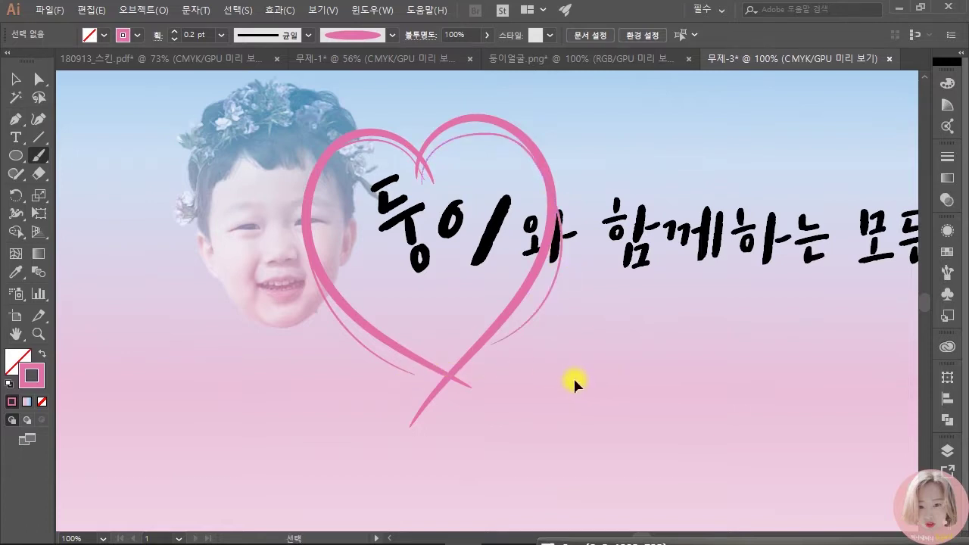
Step: Set the stroke weight to 0.5 pt and paint an outer accent stroke around the heart's left half
double_click(189, 35)
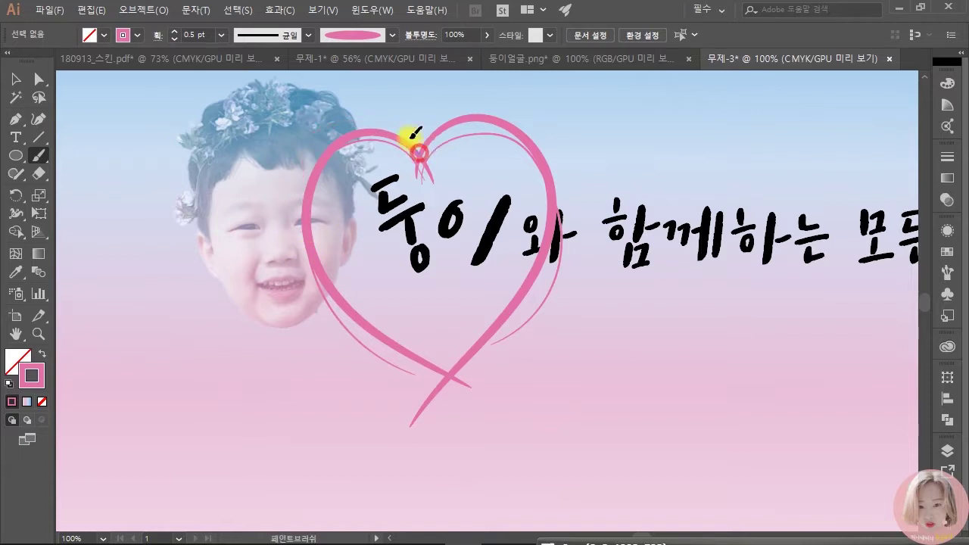
mouse_move(420, 150)
left_mouse_down()
mouse_move(351, 137)
mouse_move(286, 239)
mouse_move(484, 369)
left_mouse_up()
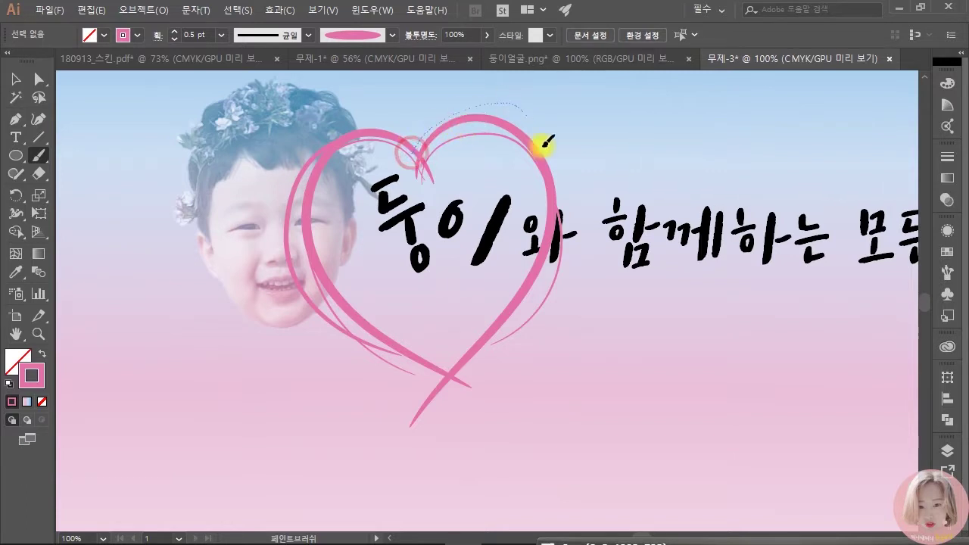
Step: Try several 0.5 pt accent strokes along the heart's right half, undoing each one
mouse_move(445, 134)
left_mouse_down()
mouse_move(579, 125)
mouse_move(472, 346)
left_mouse_up()
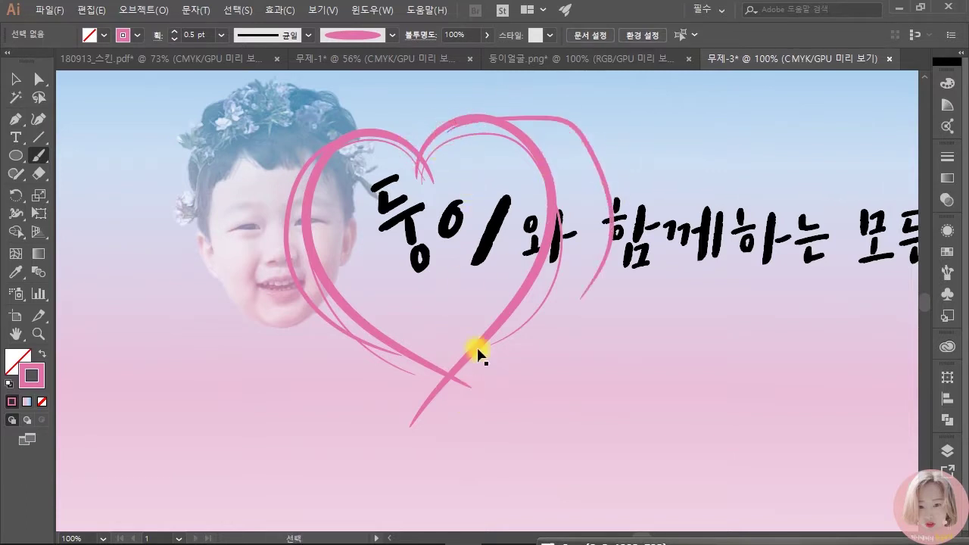
mouse_move(462, 112)
left_mouse_down()
mouse_move(518, 135)
mouse_move(538, 289)
mouse_move(501, 327)
left_mouse_up()
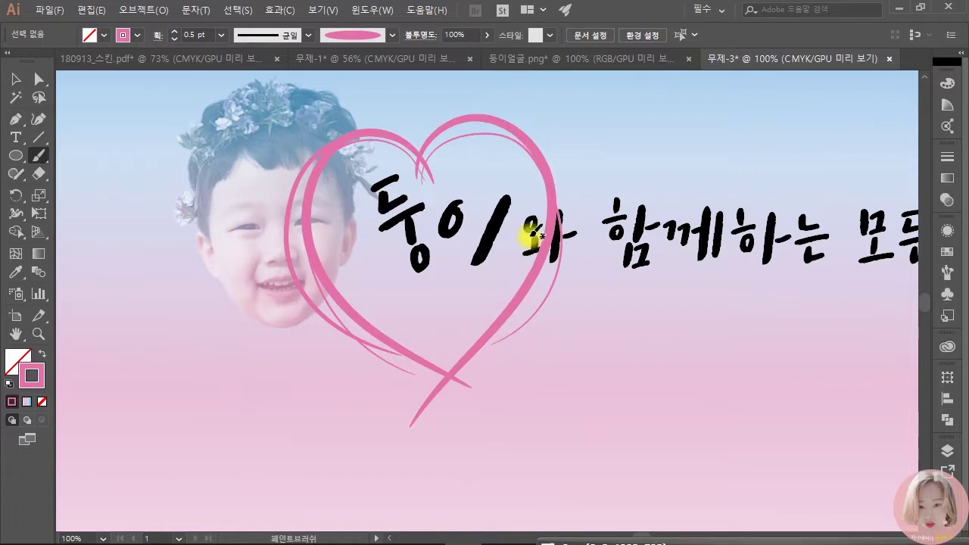
left_click_drag(564, 156, 560, 152)
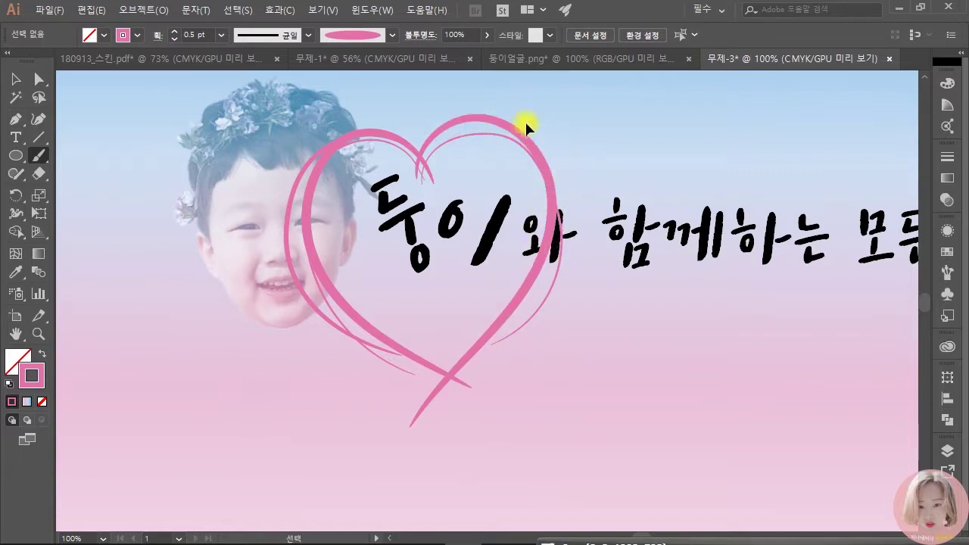
left_click_drag(480, 99, 566, 199)
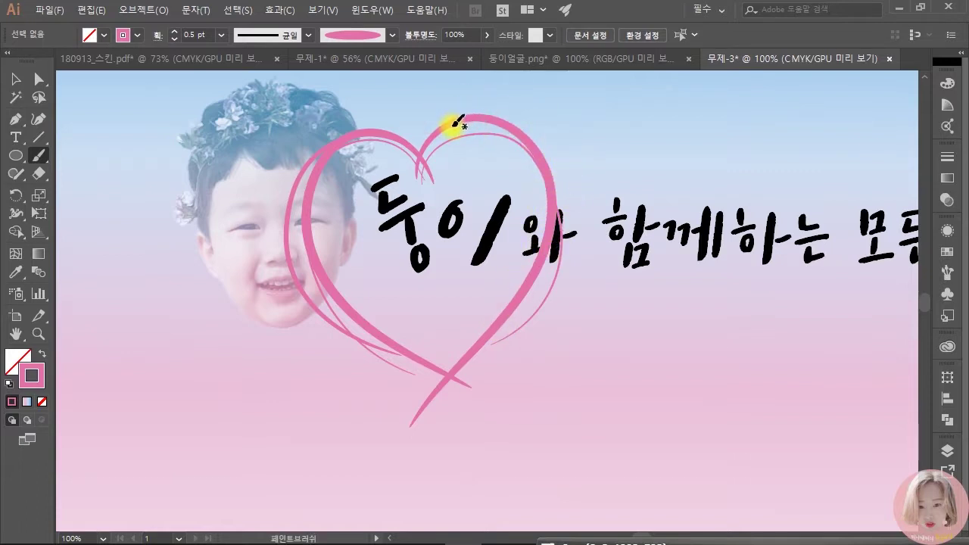
left_click_drag(441, 128, 492, 280)
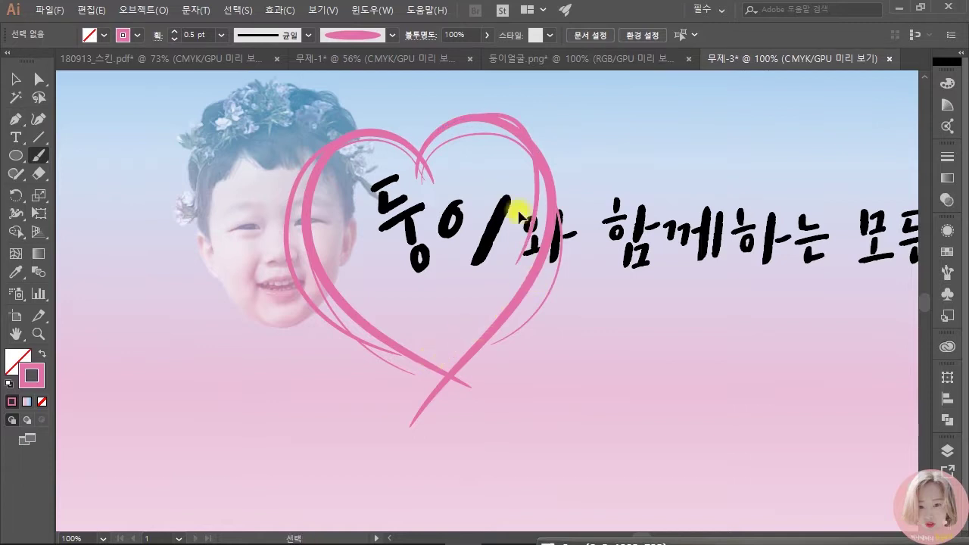
mouse_move(446, 112)
left_mouse_down()
mouse_move(536, 114)
mouse_move(560, 218)
left_mouse_up()
left_click_drag(526, 119, 545, 160)
key("ctrl+z")
Step: Paint a 0.5 pt accent stroke just outside the upper curve of the heart's right half
mouse_move(423, 149)
left_mouse_down()
mouse_move(509, 116)
mouse_move(543, 161)
left_mouse_up()
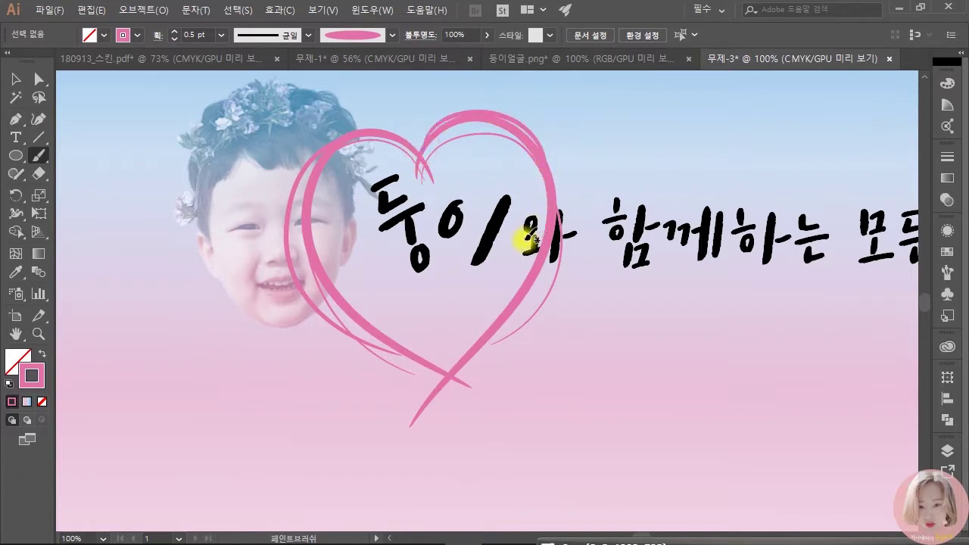
left_click(15, 79)
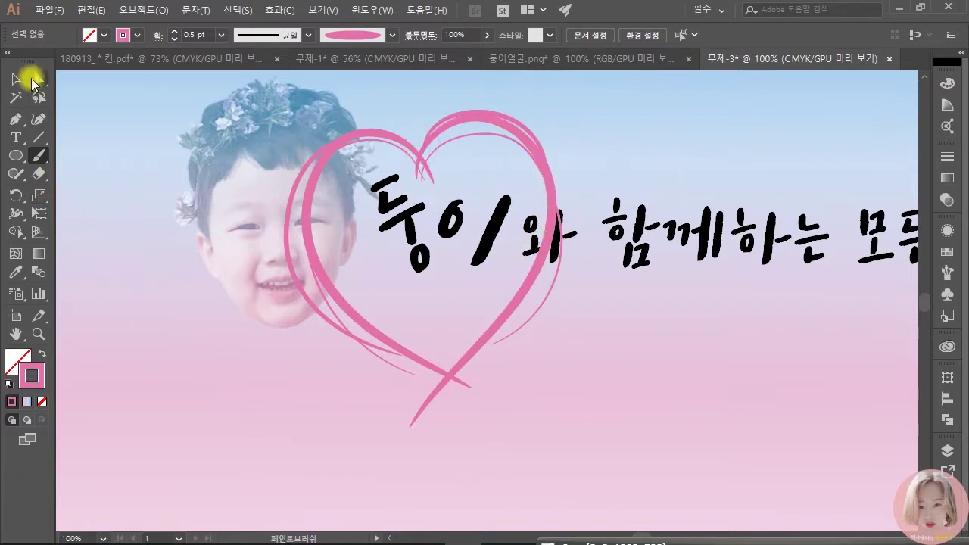
left_click(648, 387)
Step: Move the child's face image to the left so it overlaps the brush-painted heart less
left_click_drag(750, 379, 697, 377)
left_click(187, 252)
left_click_drag(144, 262, 123, 270)
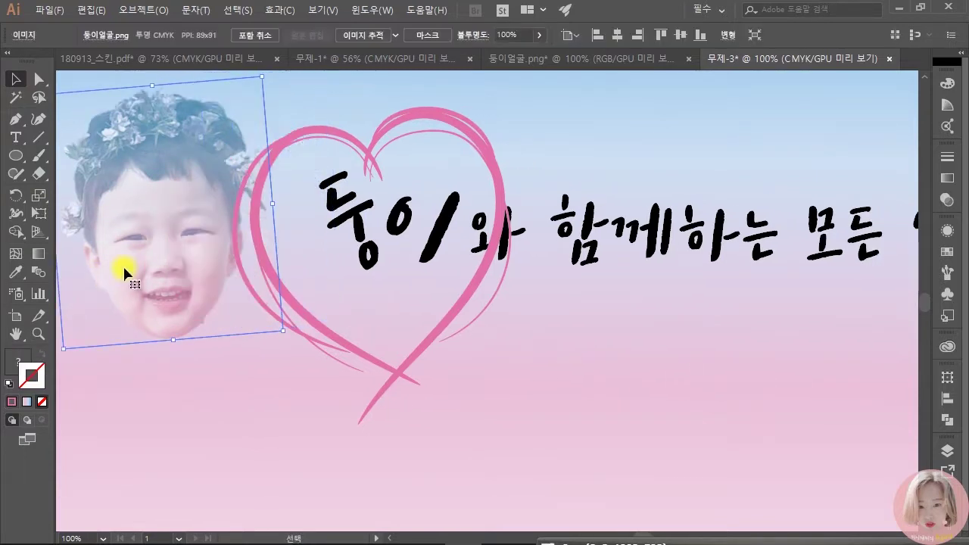
scroll(173, 249, "up", 1)
left_click_drag(173, 249, 183, 236)
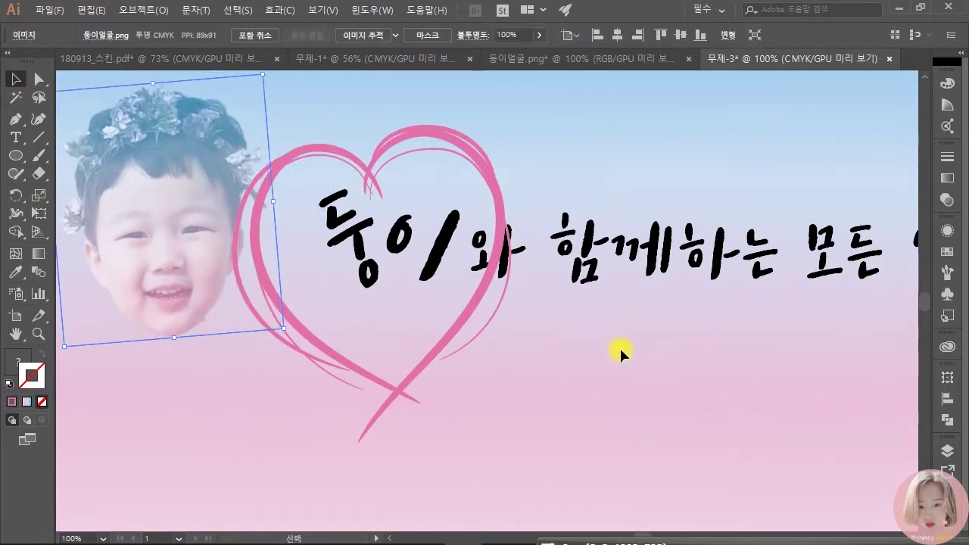
left_click(612, 373)
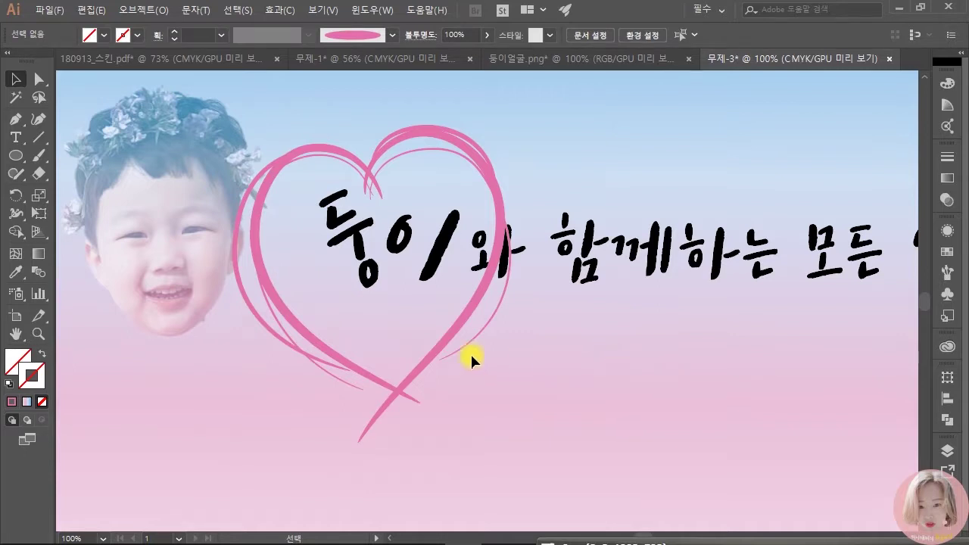
Step: Examine the small scattered hearts in the 무제-1 sample banner and return to the 무제-3 document
scroll(562, 380, "down", 1)
scroll(757, 356, "down", 1)
scroll(432, 259, "up", 1)
left_click(321, 58)
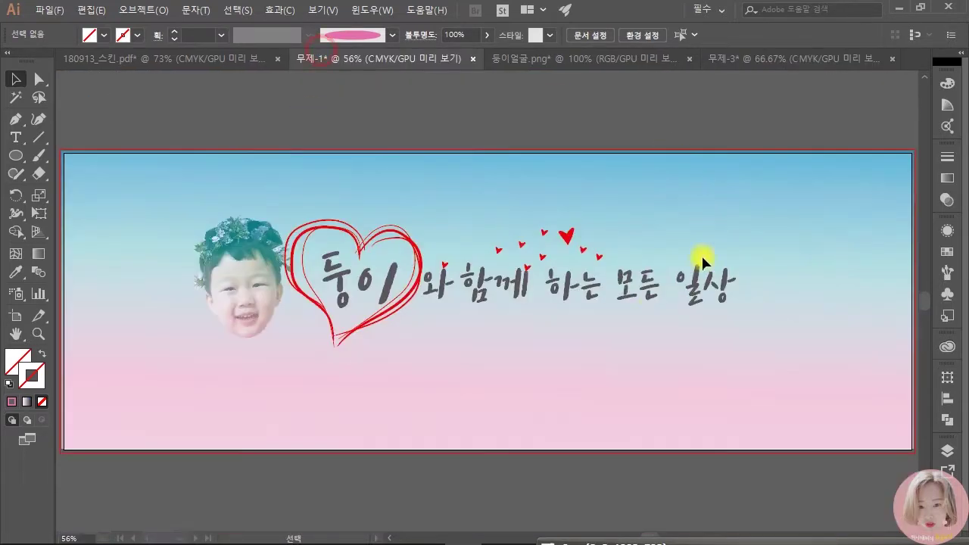
left_click(521, 244)
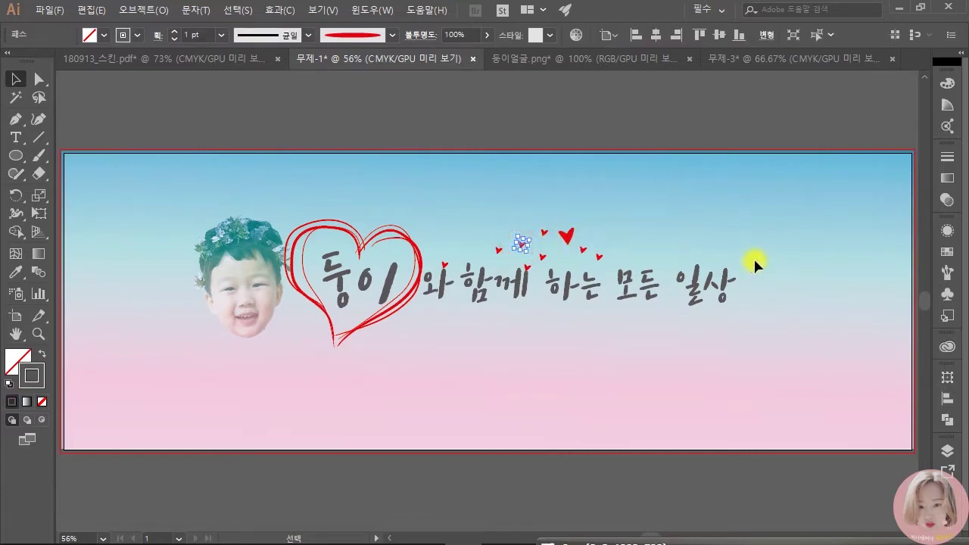
left_click(730, 59)
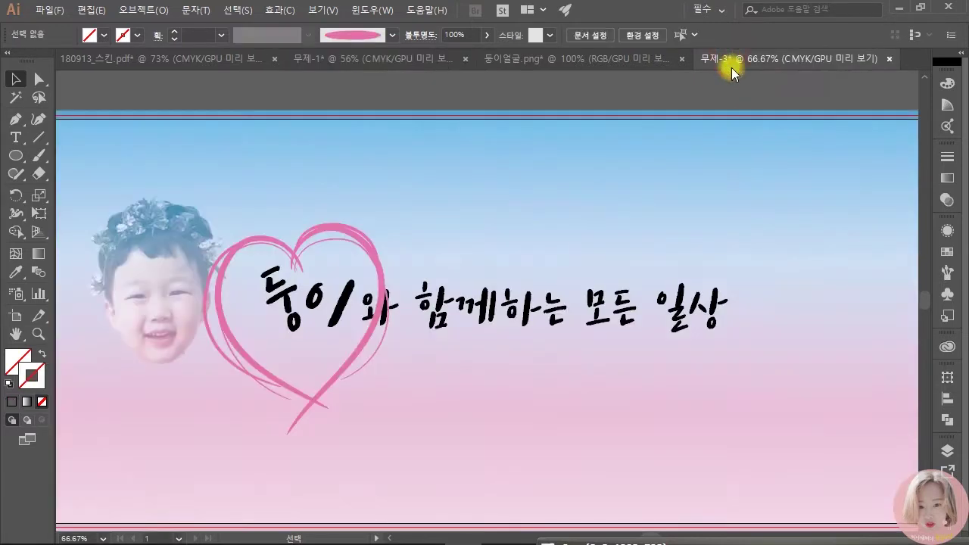
Step: Paint a small pale pink V-shaped heart above 함 with the Paintbrush, using 아트 브러쉬 1 and a 3 pt stroke
left_click(38, 155)
left_click(368, 35)
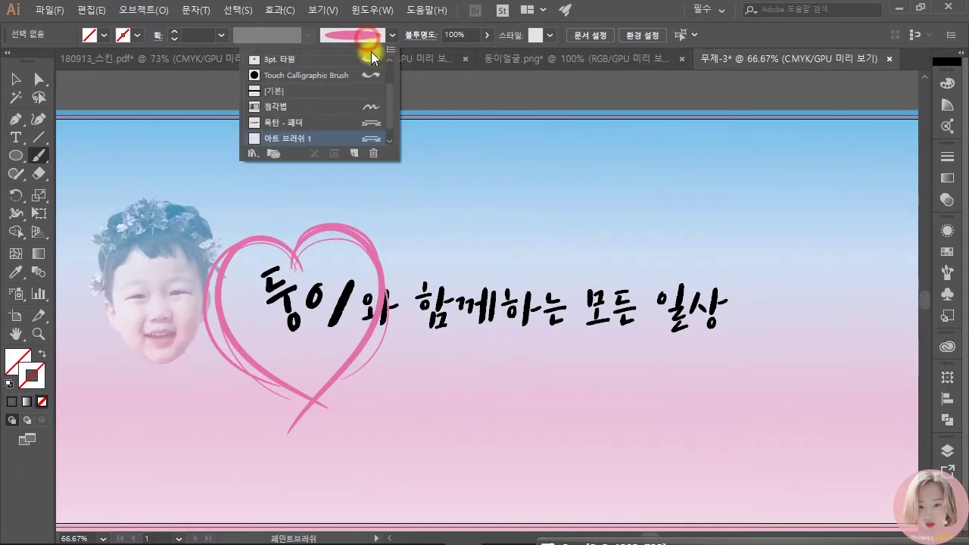
left_click(303, 139)
left_click(38, 159)
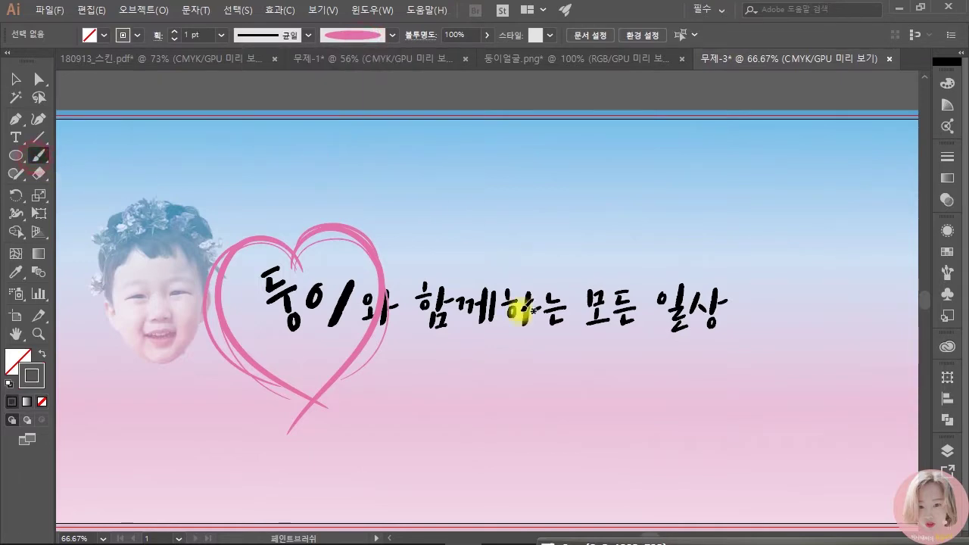
scroll(438, 267, "up", 2)
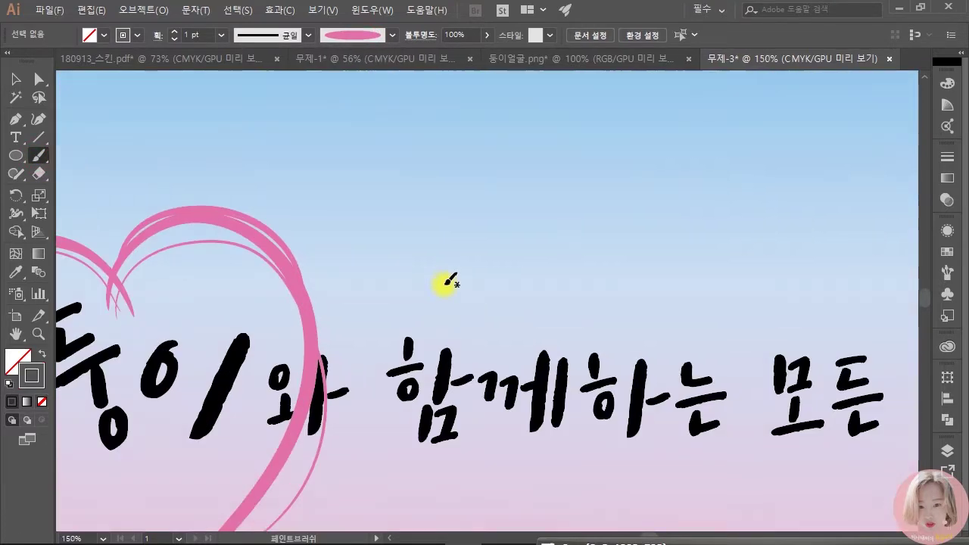
mouse_move(438, 280)
left_mouse_down()
mouse_move(463, 273)
mouse_move(489, 261)
mouse_move(441, 236)
mouse_move(462, 284)
mouse_move(522, 244)
left_mouse_up()
left_click(452, 247)
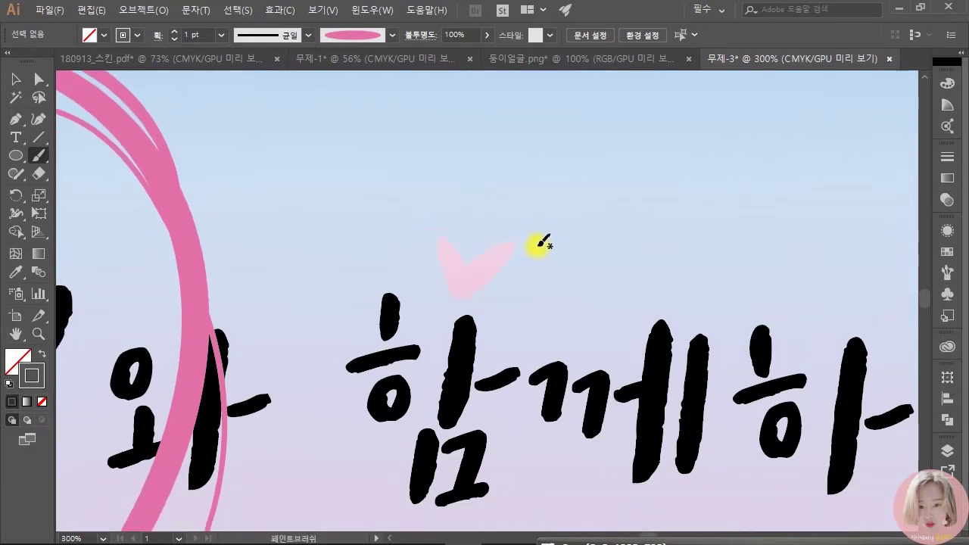
scroll(544, 240, "up", 1)
key("v")
left_click(473, 282)
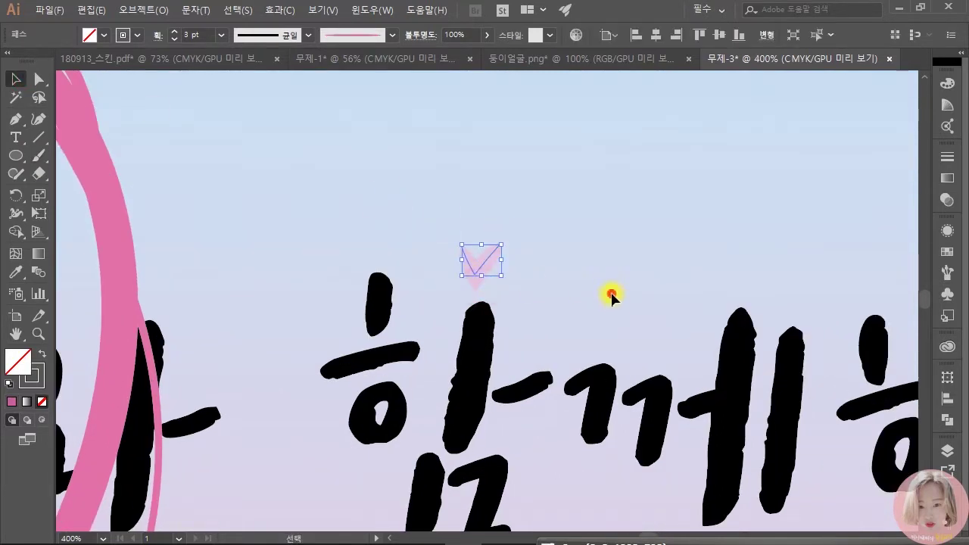
Step: Duplicate the small heart six times, scattering the copies above the word 함께하는
scroll(606, 295, "down", 3)
mouse_move(352, 255)
left_mouse_down()
mouse_move(409, 245)
mouse_move(479, 255)
mouse_move(463, 263)
left_mouse_up()
left_click_drag(411, 245, 461, 201)
left_click_drag(459, 264, 515, 235)
left_click_drag(411, 245, 514, 163)
left_click_drag(519, 232, 587, 257)
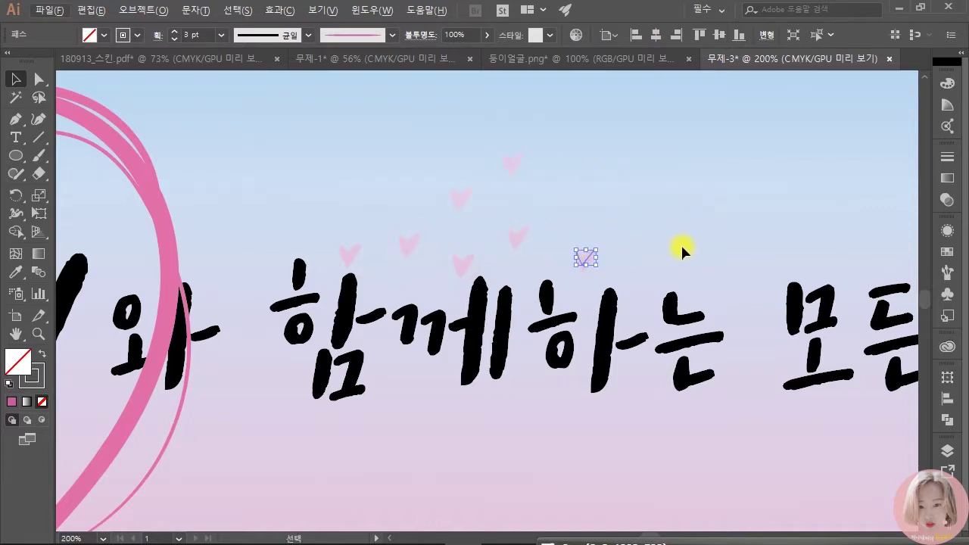
key("ctrl+1")
left_click(829, 326)
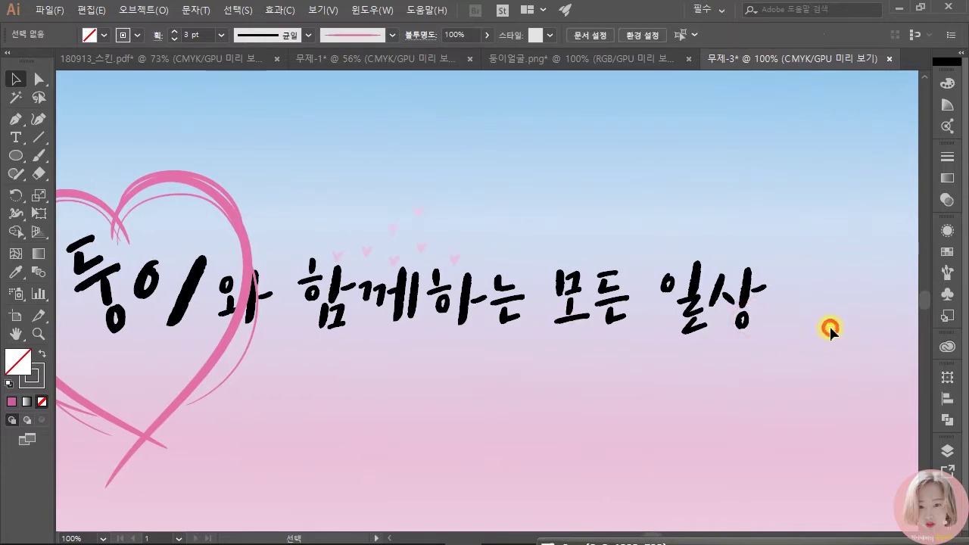
Step: Add five more copies of the small heart, spreading them higher up and above 는
left_click_drag(422, 210, 434, 164)
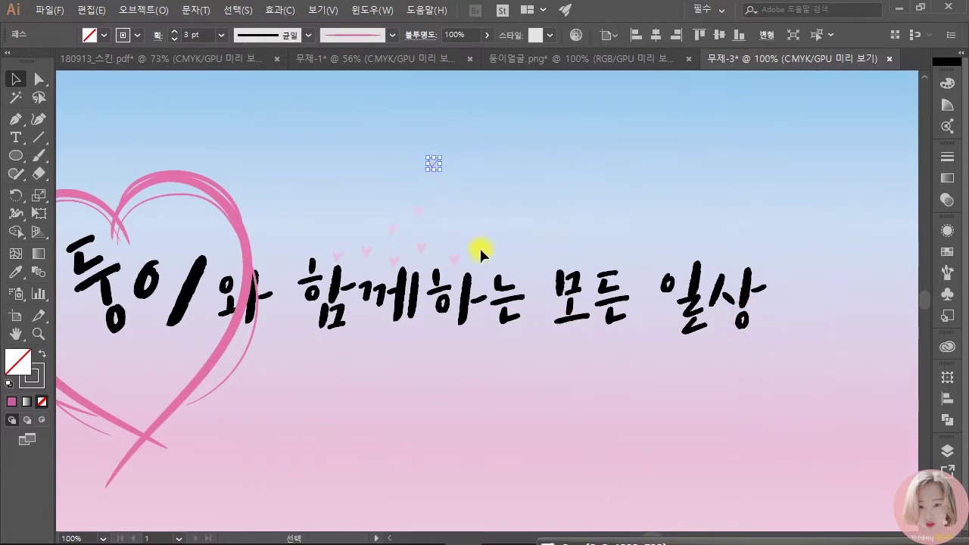
left_click_drag(454, 257, 506, 257)
left_click(426, 209)
left_click(509, 208)
left_click(476, 171)
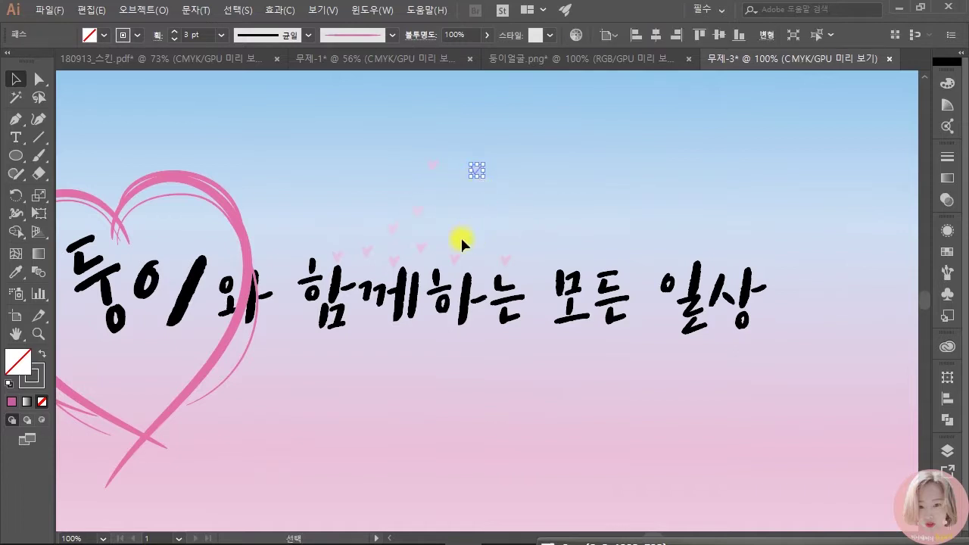
left_click_drag(476, 171, 429, 247)
left_click(502, 216)
left_click(618, 218)
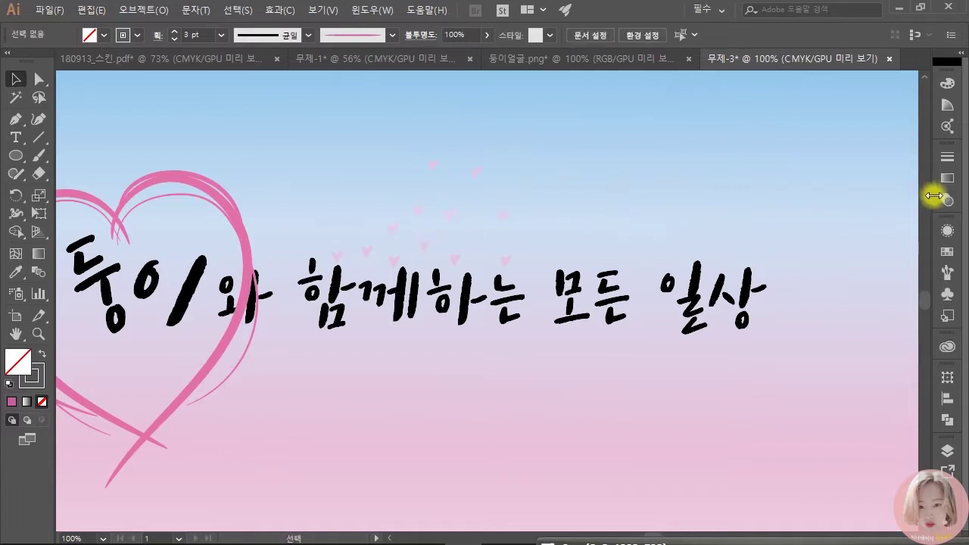
Step: Place two enlarged copies of the heart within the group of small hearts above 하는
left_click(488, 215)
mouse_move(493, 210)
left_mouse_down()
mouse_move(525, 192)
mouse_move(493, 210)
mouse_move(520, 195)
mouse_move(500, 219)
mouse_move(493, 209)
mouse_move(474, 224)
mouse_move(517, 193)
left_mouse_up()
left_click(597, 233)
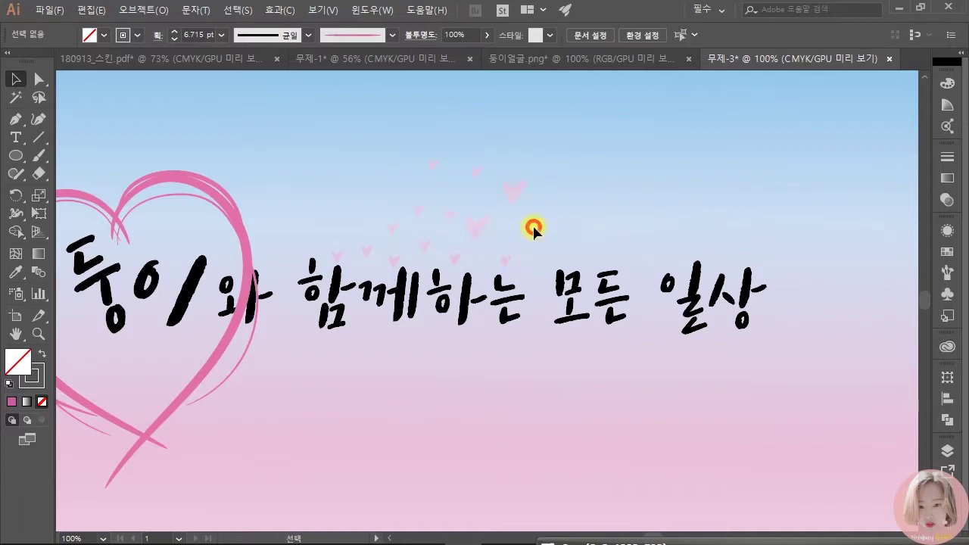
Step: Scatter further small heart copies toward the end of the lettering, above 모든 일상
left_click(538, 226)
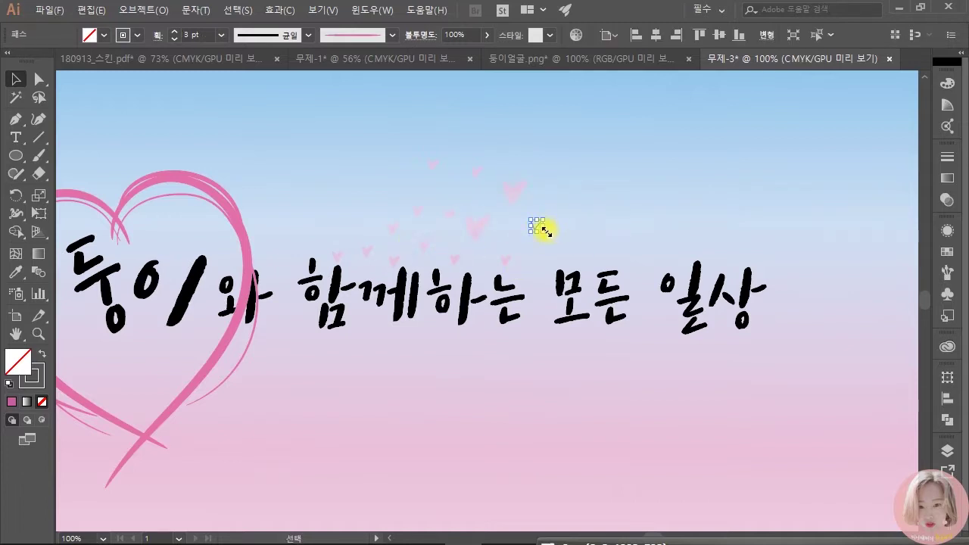
left_click_drag(615, 229, 650, 243)
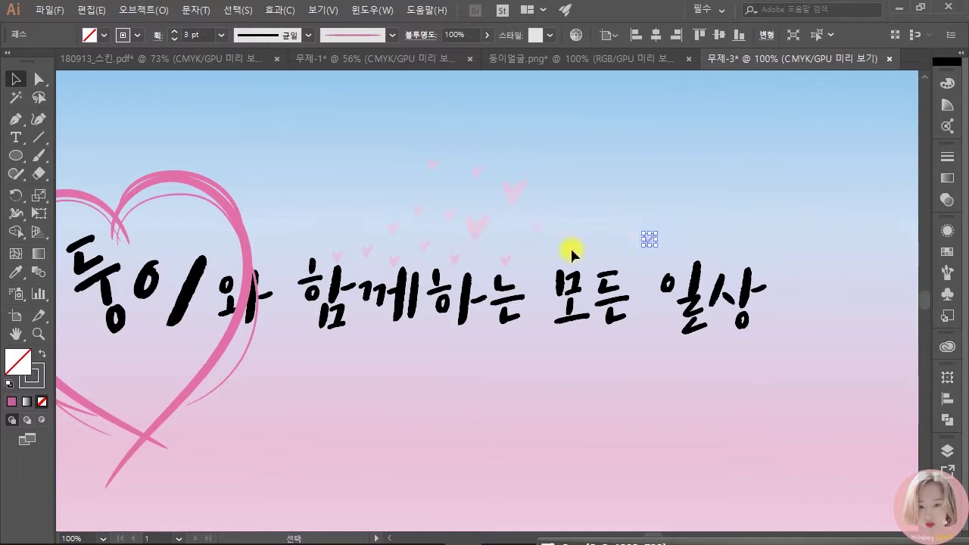
left_click_drag(510, 260, 601, 250)
key("ctrl+0")
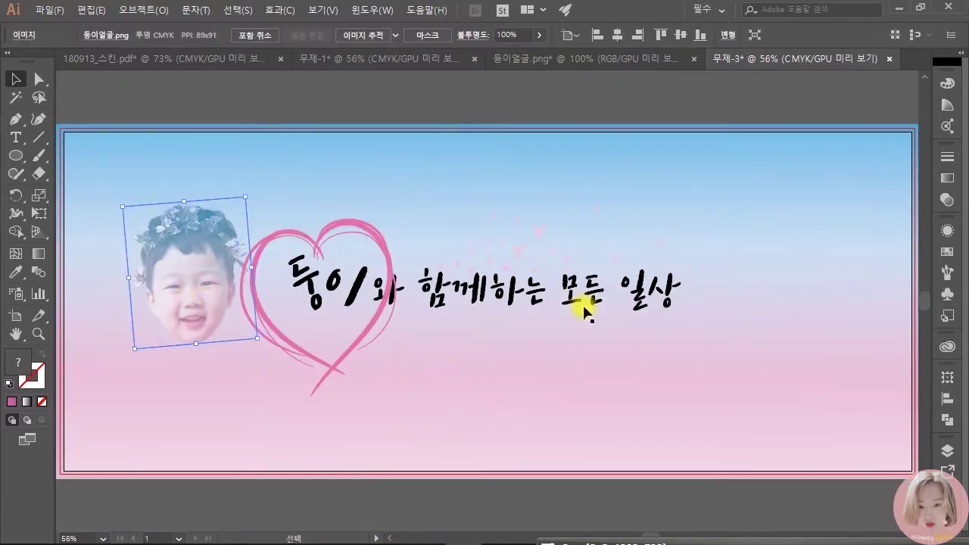
left_click(499, 298)
left_click(664, 291)
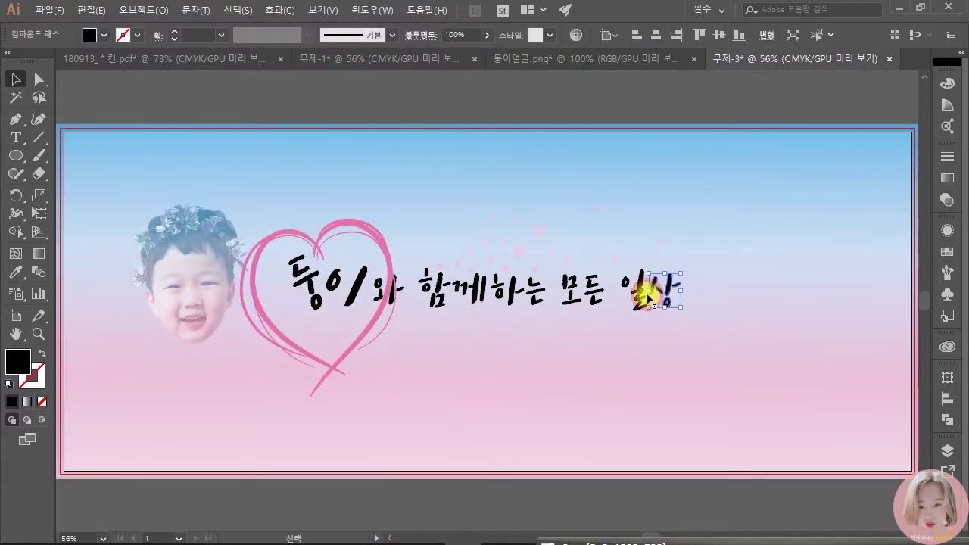
left_click(330, 162)
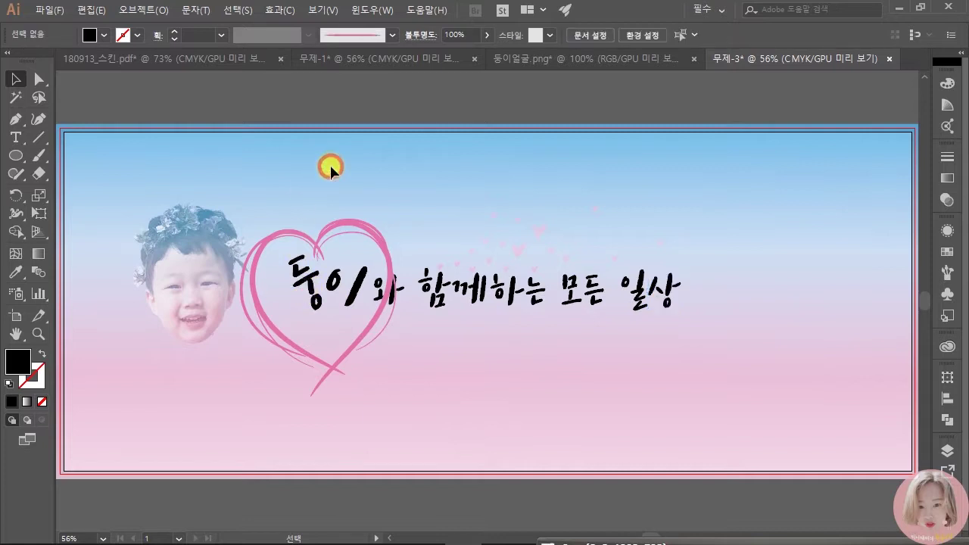
Step: Select all the handwritten letters and change their fill to dark grey with 80% black
left_click(318, 277)
left_click(353, 289, "shift")
left_click(384, 289, "shift")
left_click(717, 295)
left_click(418, 302)
left_click(386, 296, "shift")
left_click(340, 289, "shift")
left_click(310, 291, "shift")
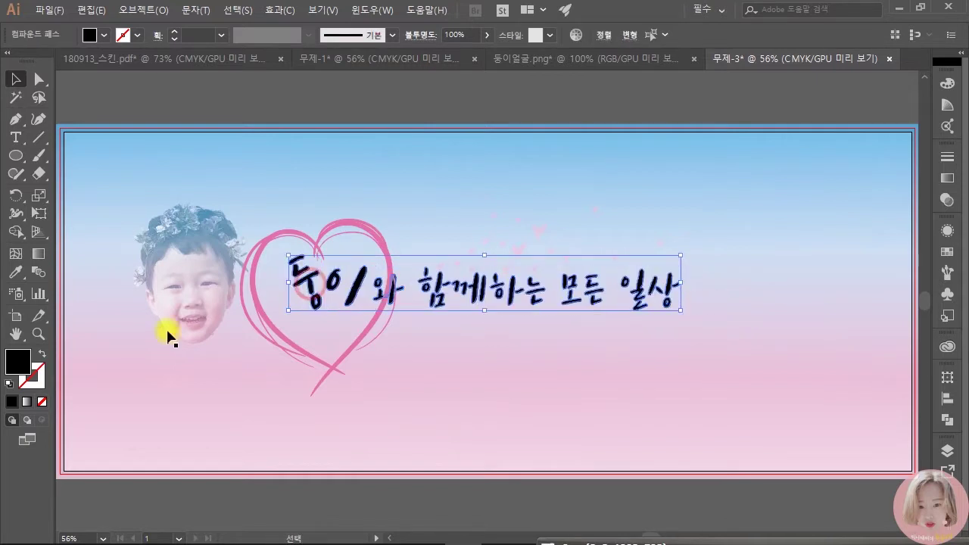
double_click(12, 361)
double_click(685, 387)
type("80")
key("Return")
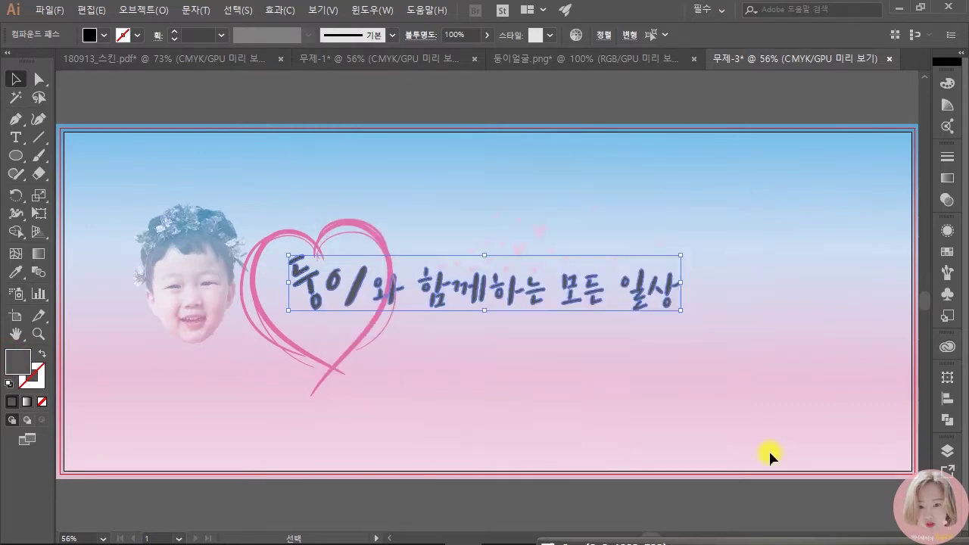
scroll(768, 448, "up", 1)
left_click(763, 421)
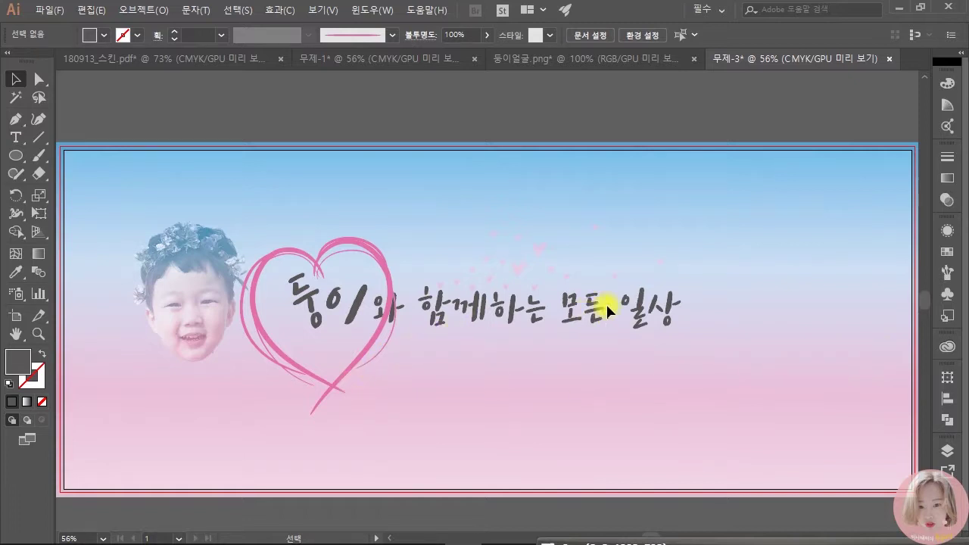
Step: Switch to the 무제-1 sample banner and select a stroke on its red heart's right half to examine it
scroll(602, 302, "down", 1)
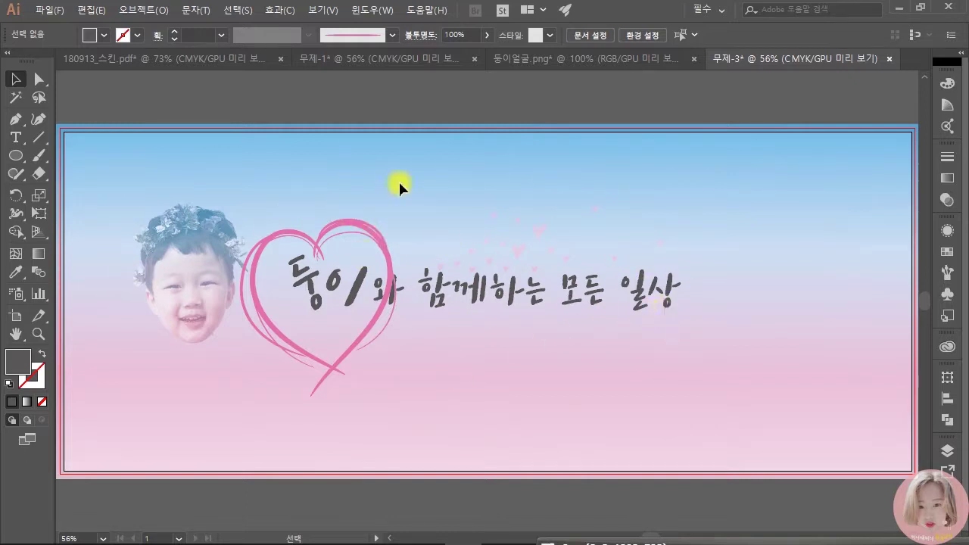
left_click(345, 60)
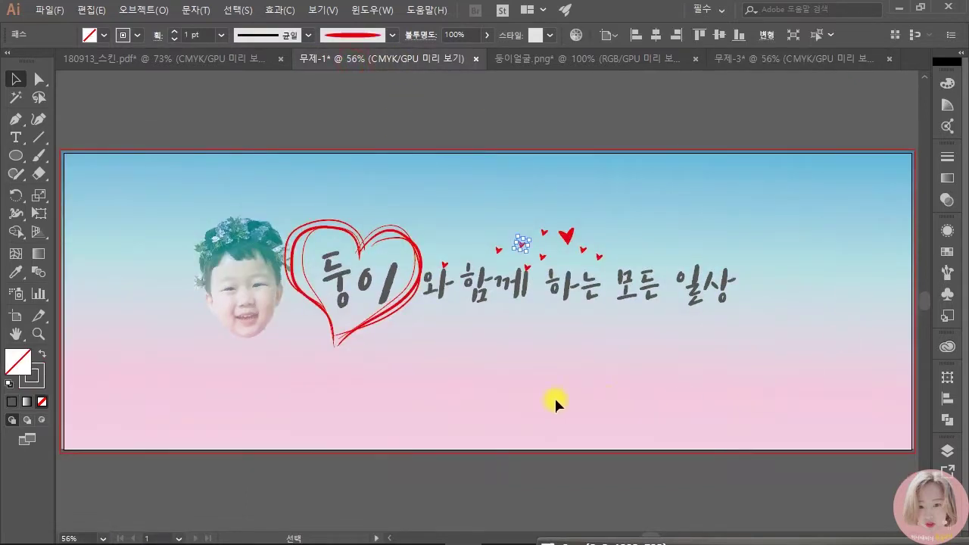
left_click(402, 246)
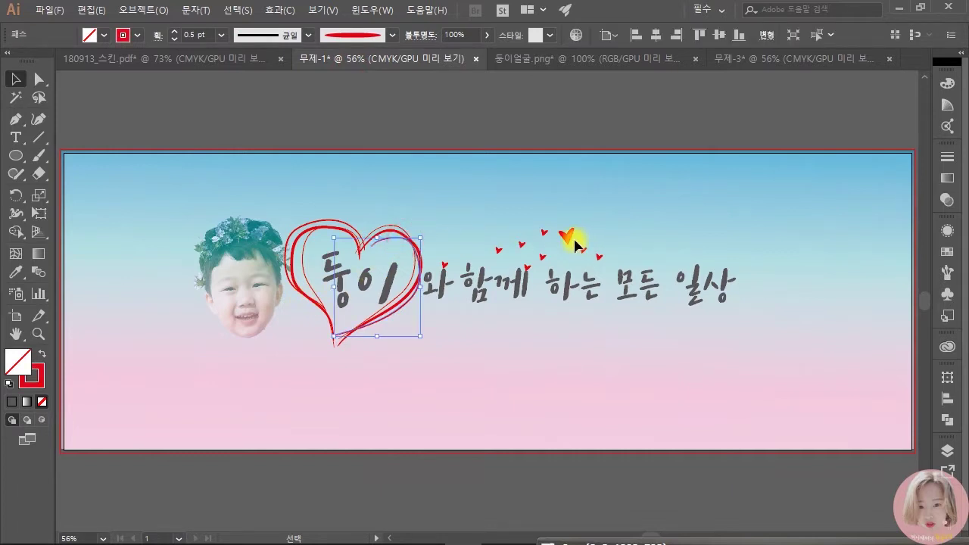
Step: Return to the 무제-3 banner and group the face, large heart, handwritten lettering and small hearts into one object
left_click(739, 64)
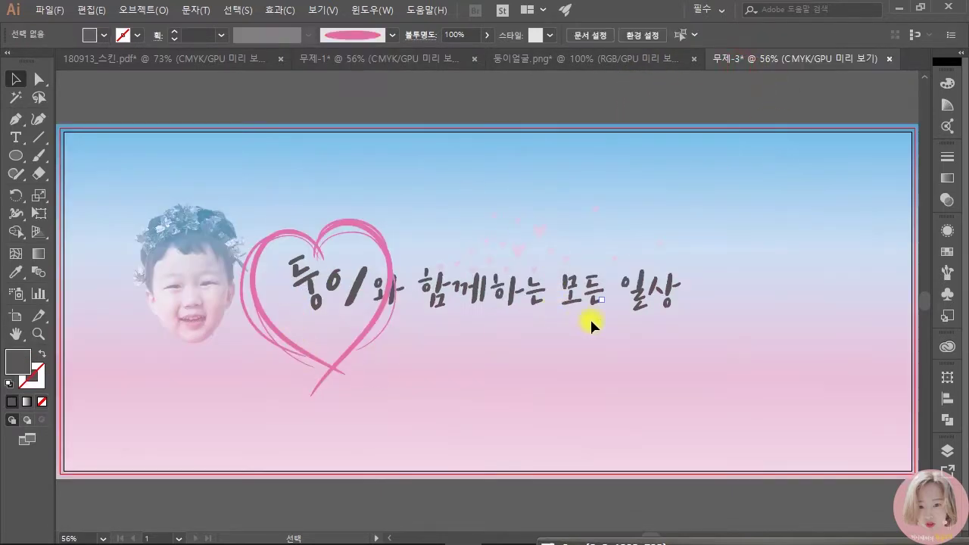
left_click(501, 375)
left_click(211, 309)
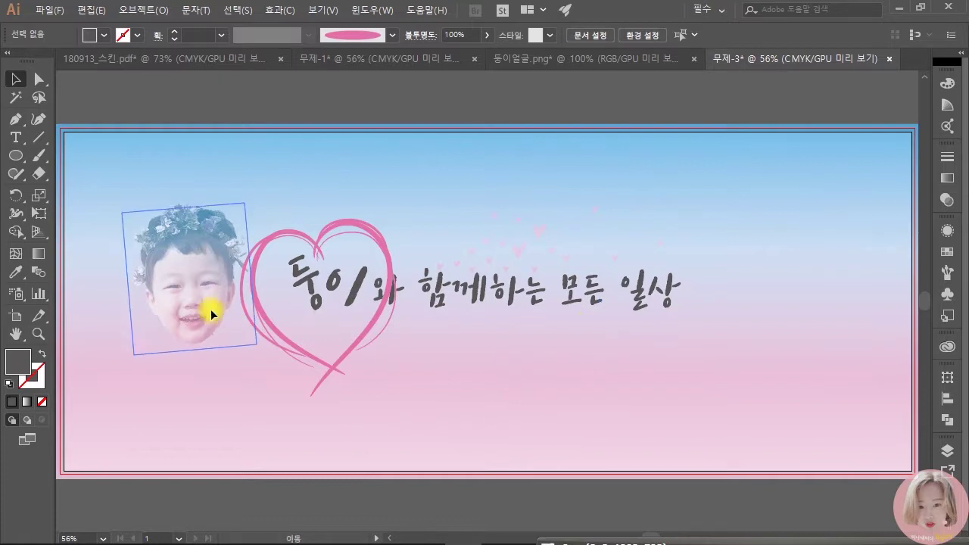
left_click(557, 405)
left_click(763, 391)
left_click_drag(147, 167, 723, 375)
key("ctrl+g")
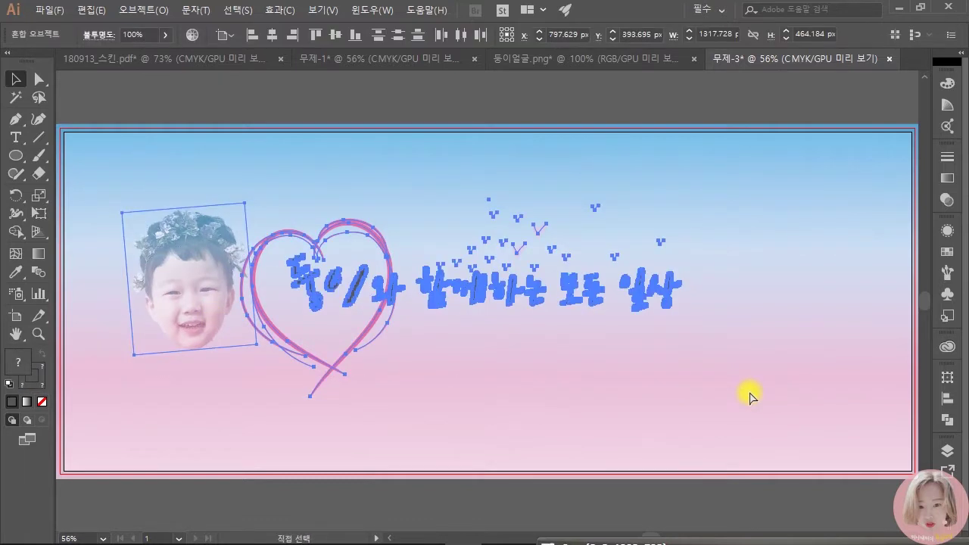
Step: Center the grouped title artwork horizontally on the banner's artboard and clear the selection
left_click(480, 93)
left_click(361, 221)
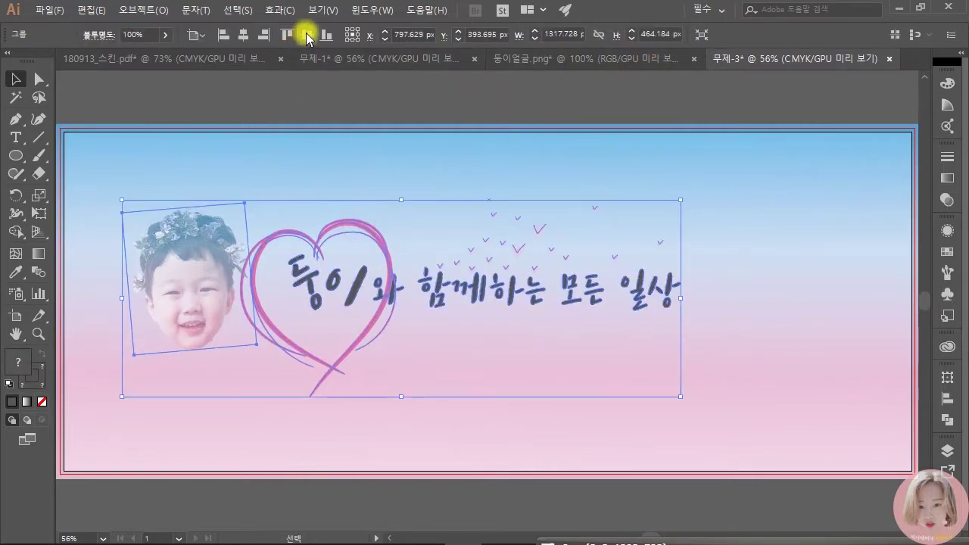
left_click(244, 35)
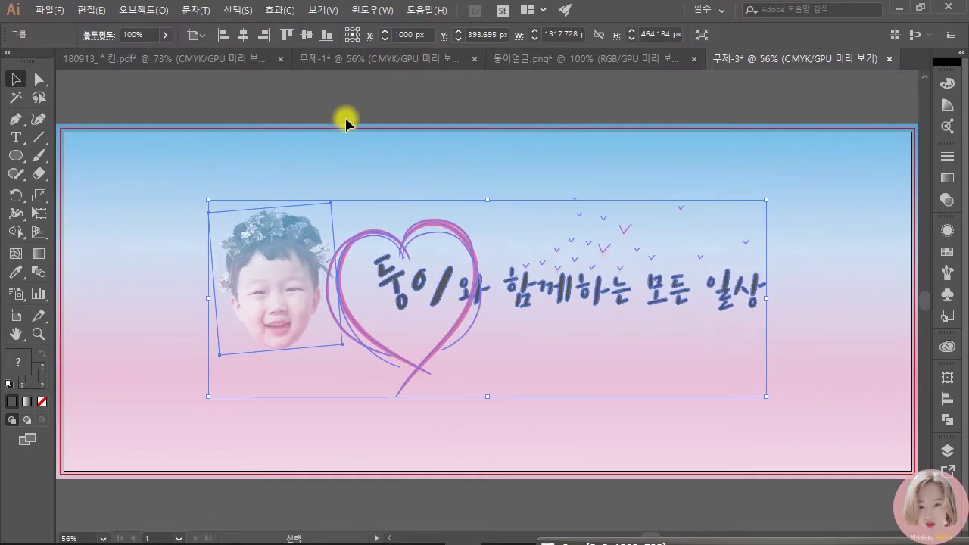
left_click(362, 103)
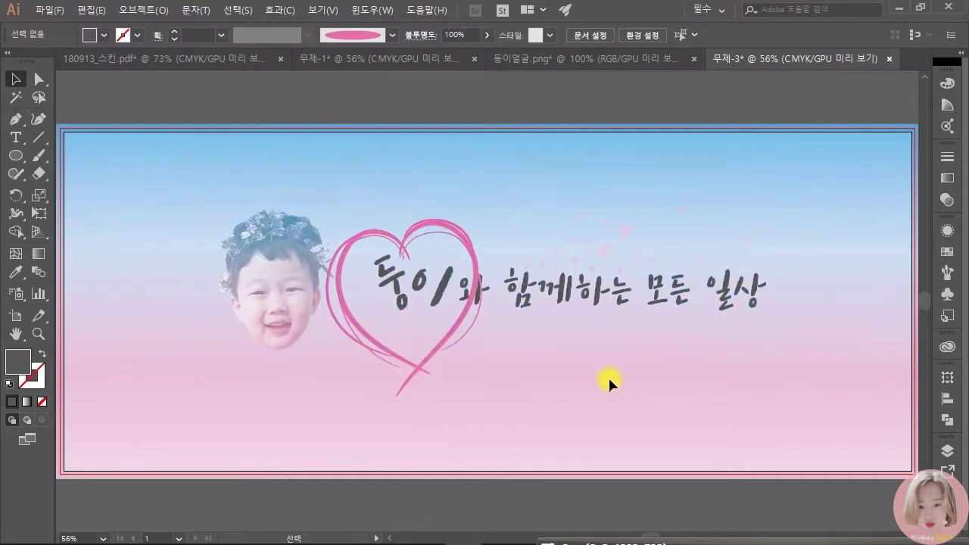
left_click(441, 299)
left_click(794, 404)
Step: Examine the row of menu labels from 오조봇 to 교육정보 in the 180913_스킨.pdf sample, then return to the 무제-3 banner
left_click(200, 61)
left_click(283, 421)
left_click(401, 422)
left_click(500, 420)
left_click(602, 420)
left_click(715, 421)
left_click(843, 59)
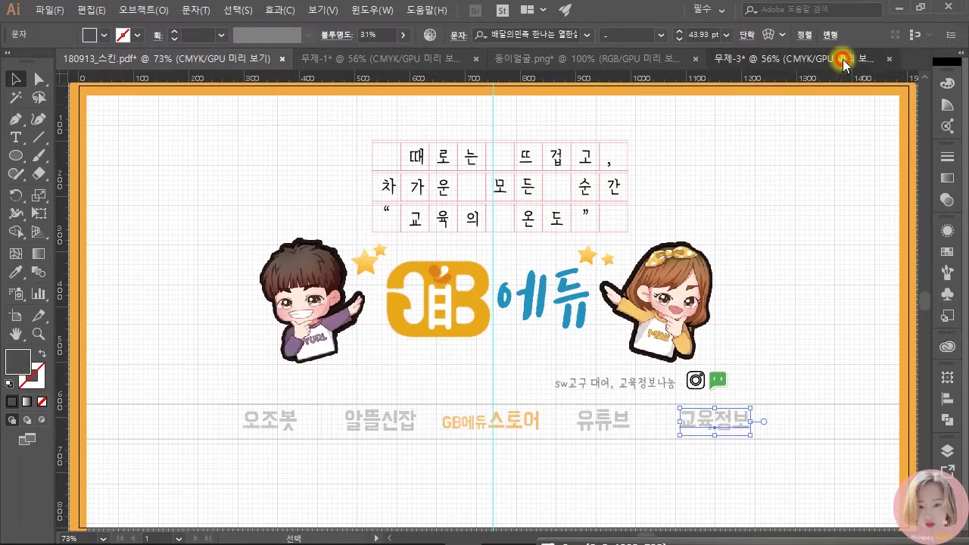